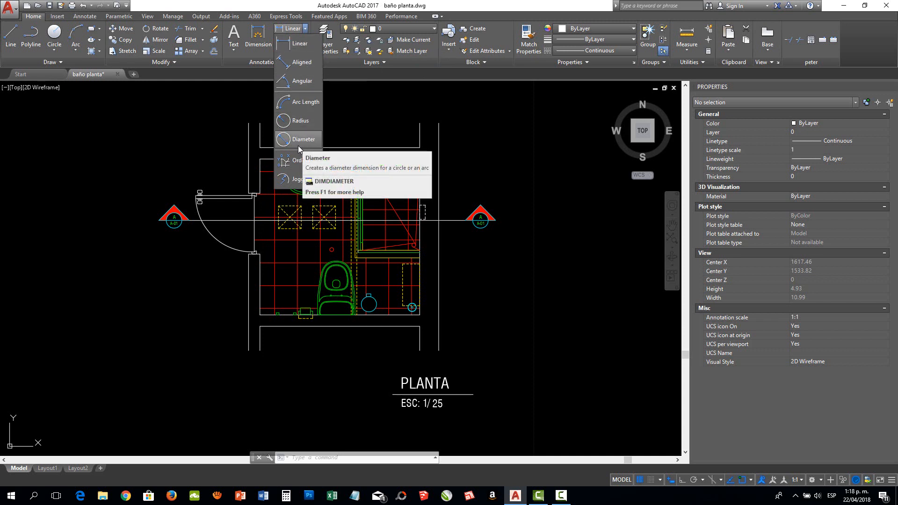
Browse the drawing's available dimension styles, from Annotative through Standard, without changing the current one.
click(300, 44)
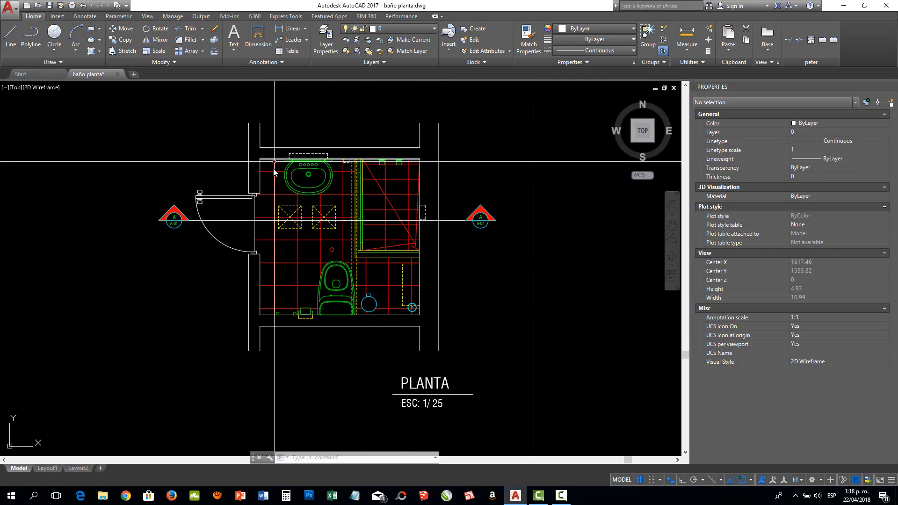
click(260, 61)
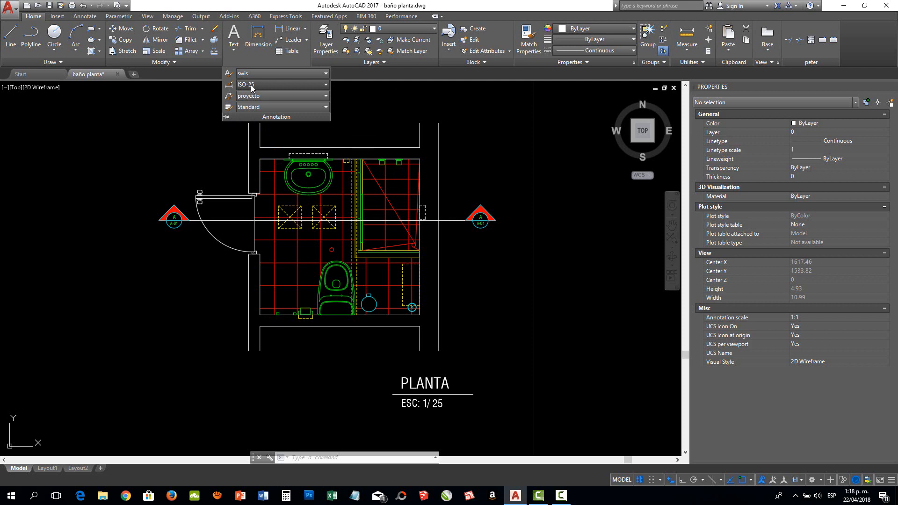
click(263, 86)
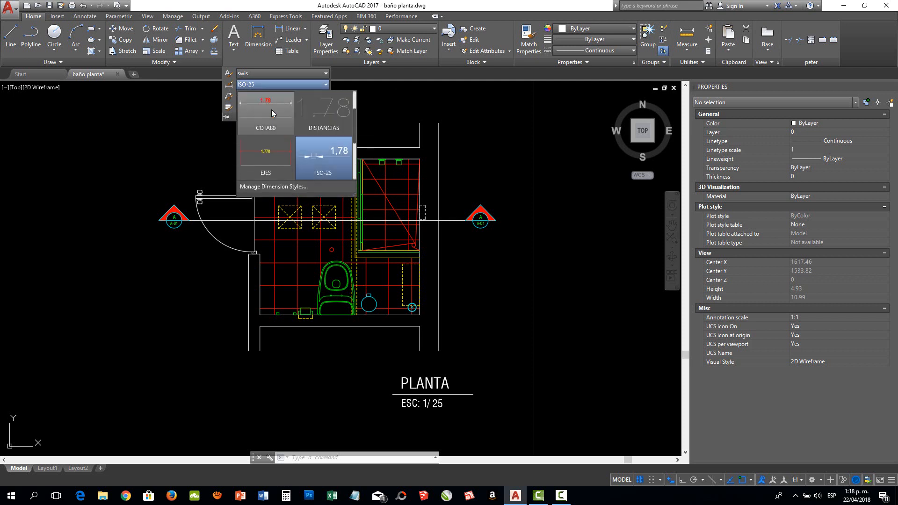
scroll(327, 159, up, 1)
scroll(322, 153, up, 1)
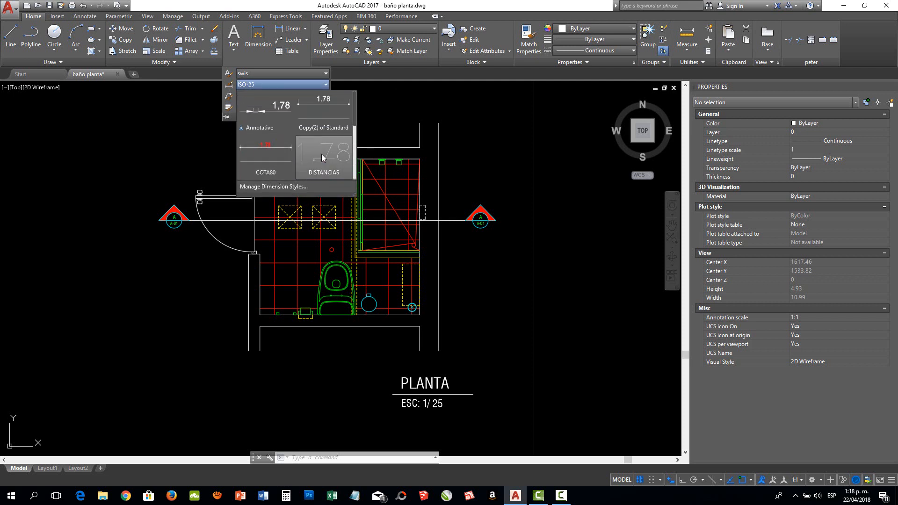
scroll(258, 163, down, 3)
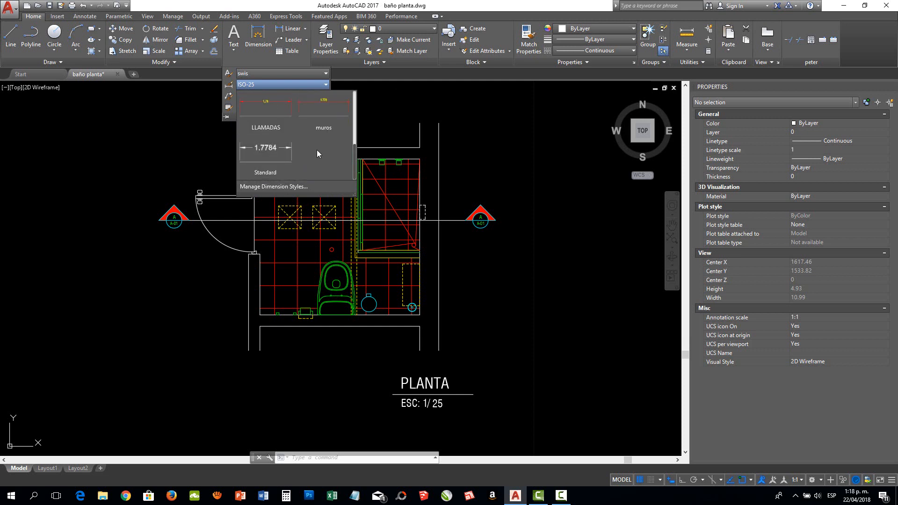
scroll(316, 155, up, 3)
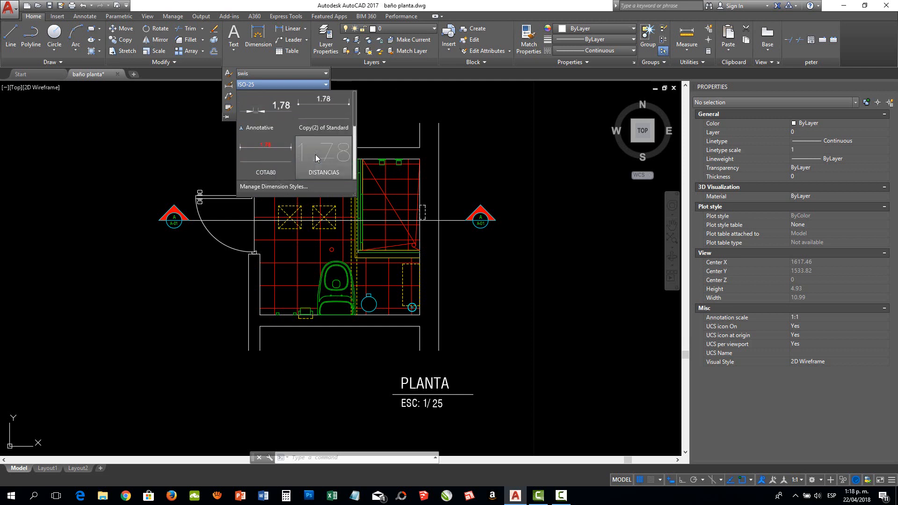
scroll(315, 154, down, 3)
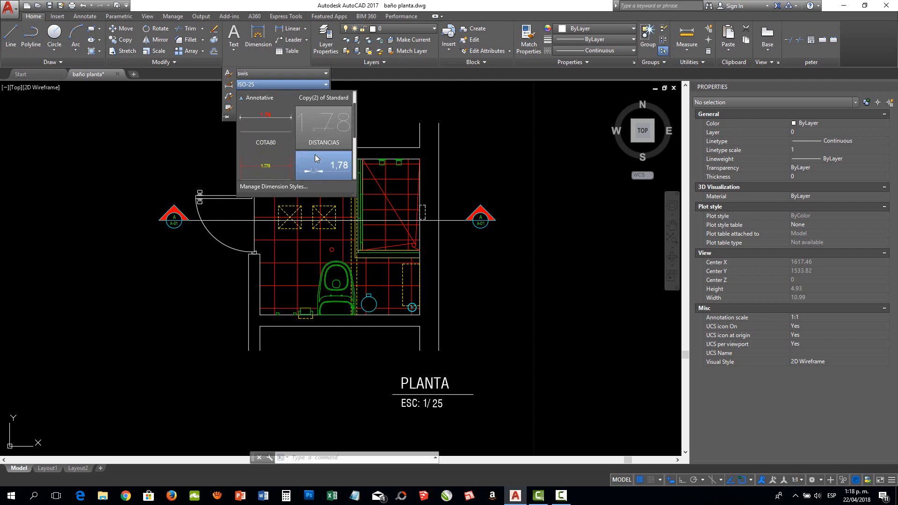
scroll(315, 154, up, 1)
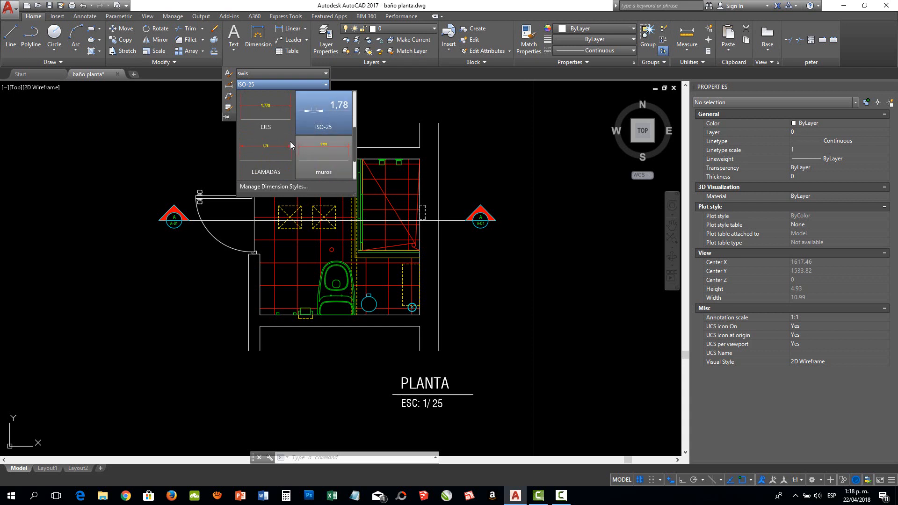
scroll(290, 142, down, 1)
scroll(288, 143, up, 2)
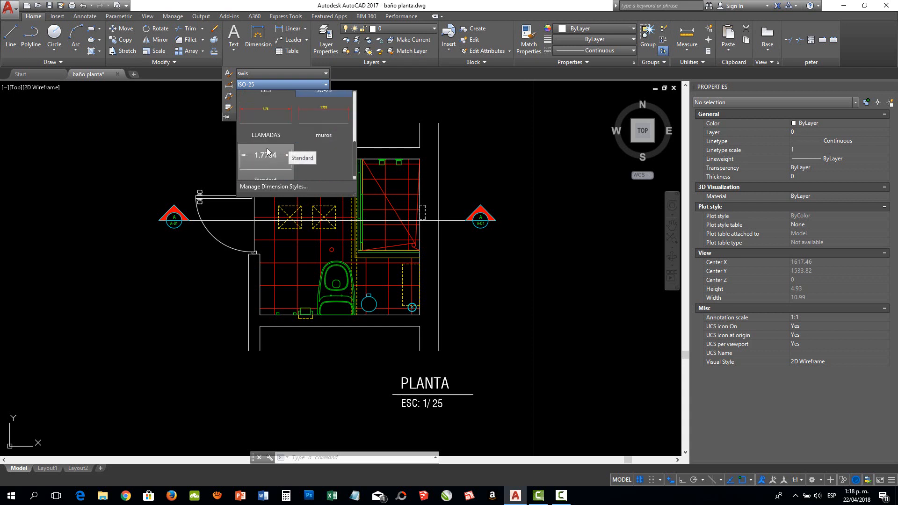
click(316, 135)
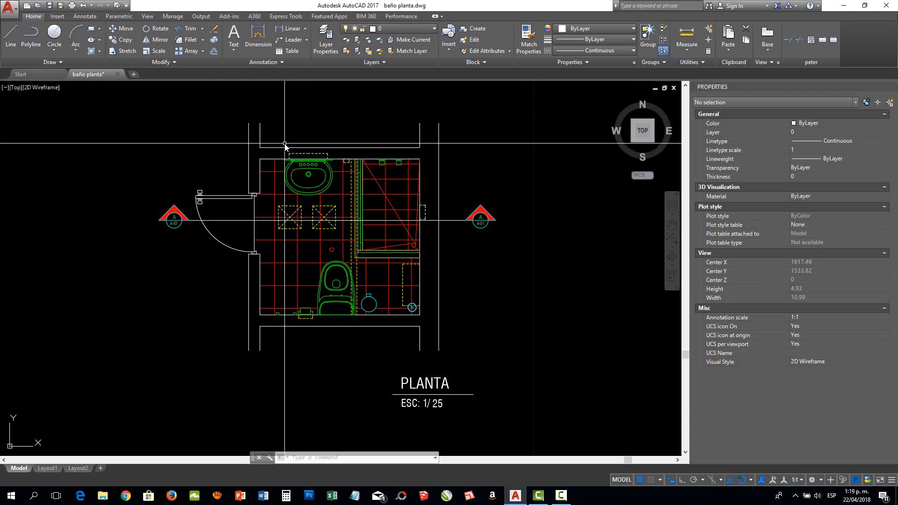
Add a horizontal linear dimension above the bathroom plan, measuring between the inner faces of its side walls.
scroll(301, 156, down, 3)
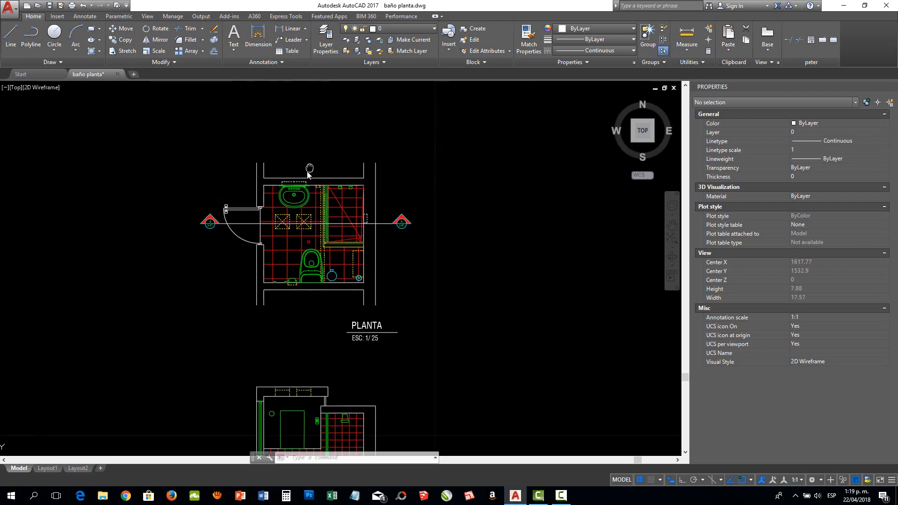
click(279, 32)
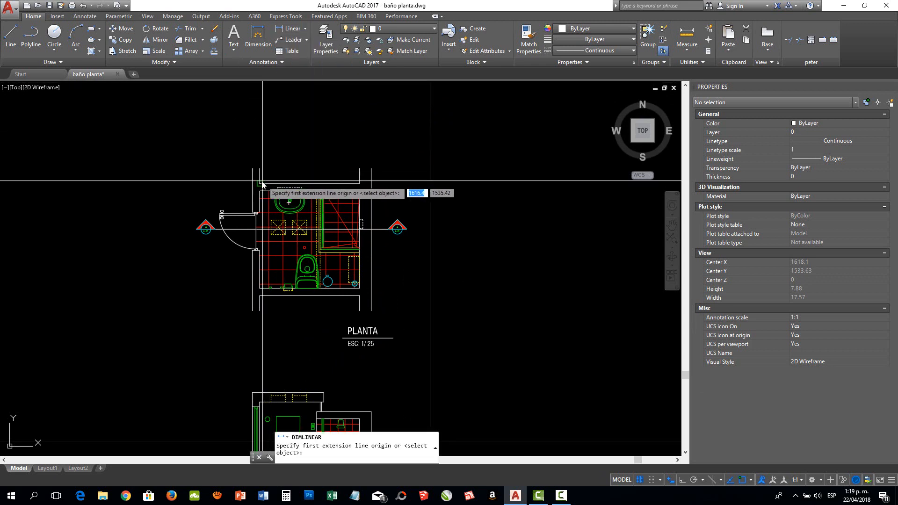
click(280, 182)
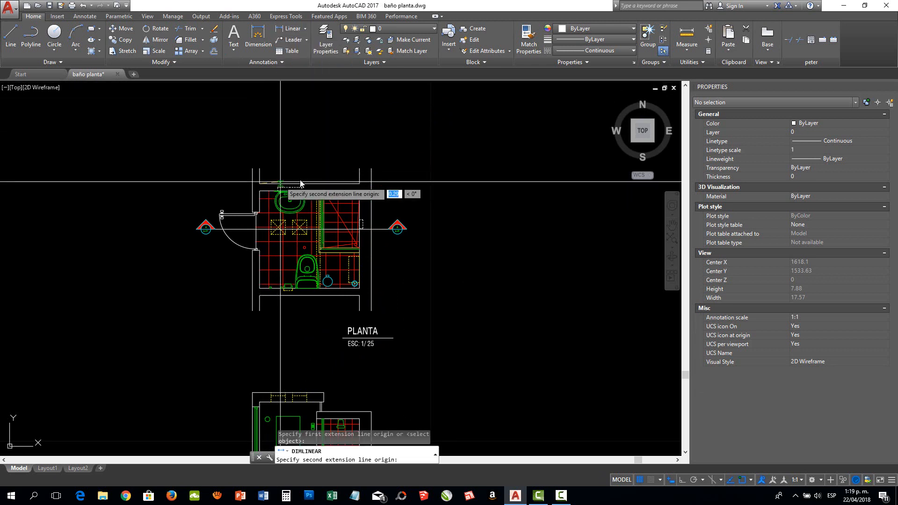
click(359, 182)
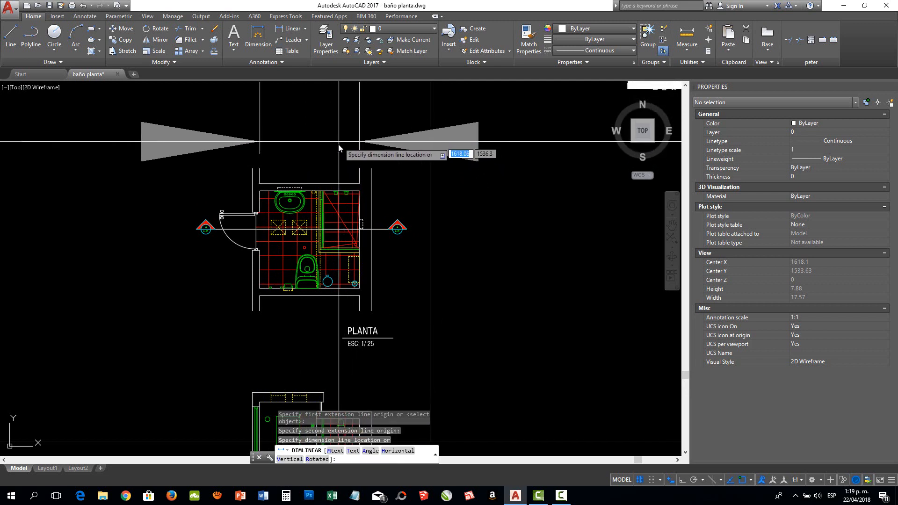
click(335, 150)
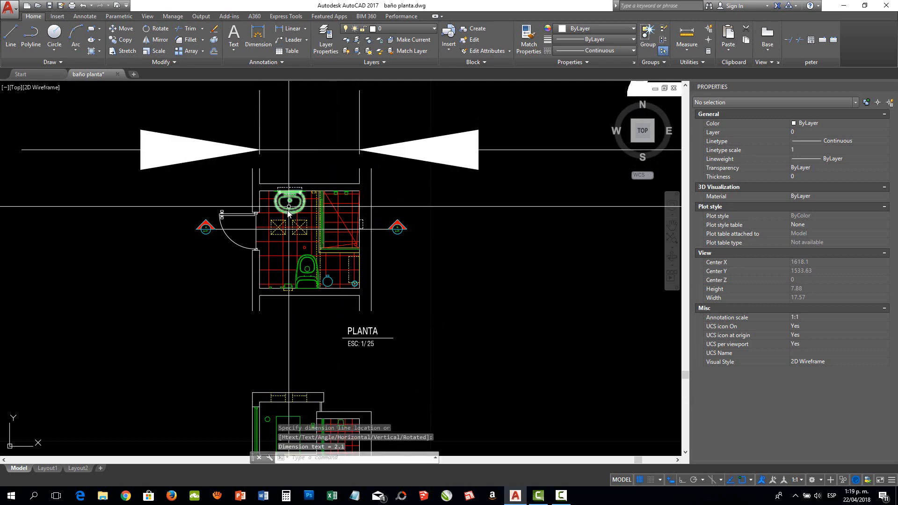
scroll(252, 206, down, 2)
scroll(253, 206, down, 3)
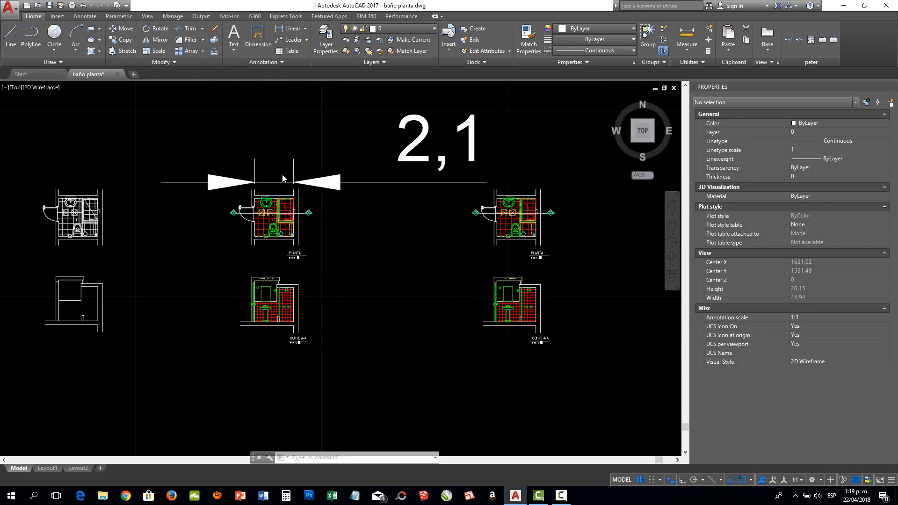
scroll(283, 178, up, 4)
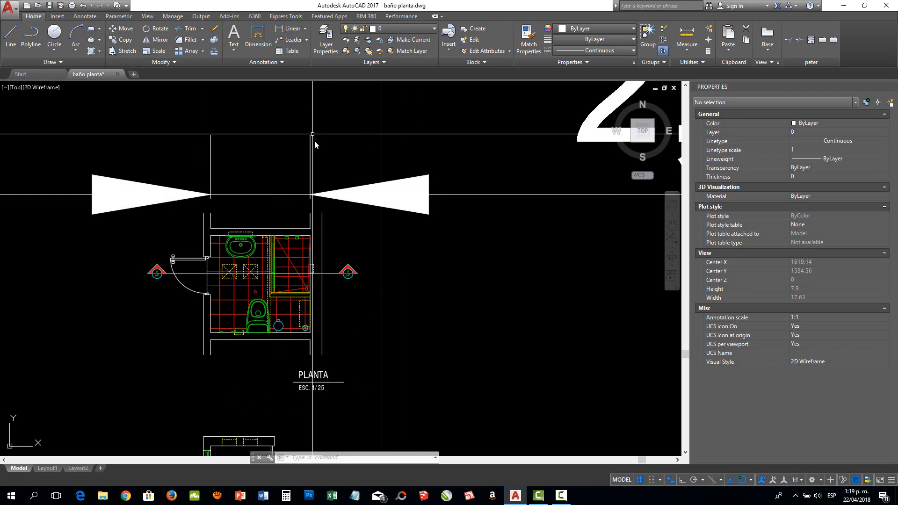
Open the Dimension Style Manager, preview the Standard style and select ISO-25 again.
click(267, 64)
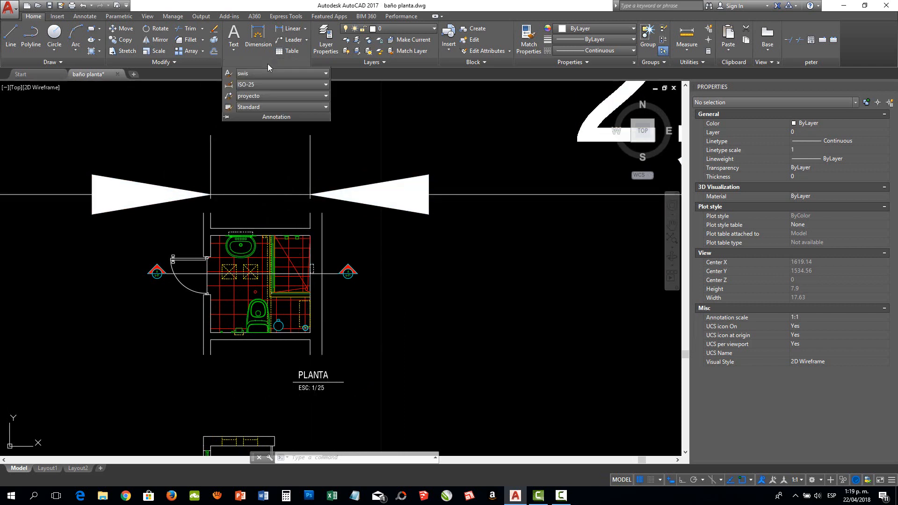
click(227, 85)
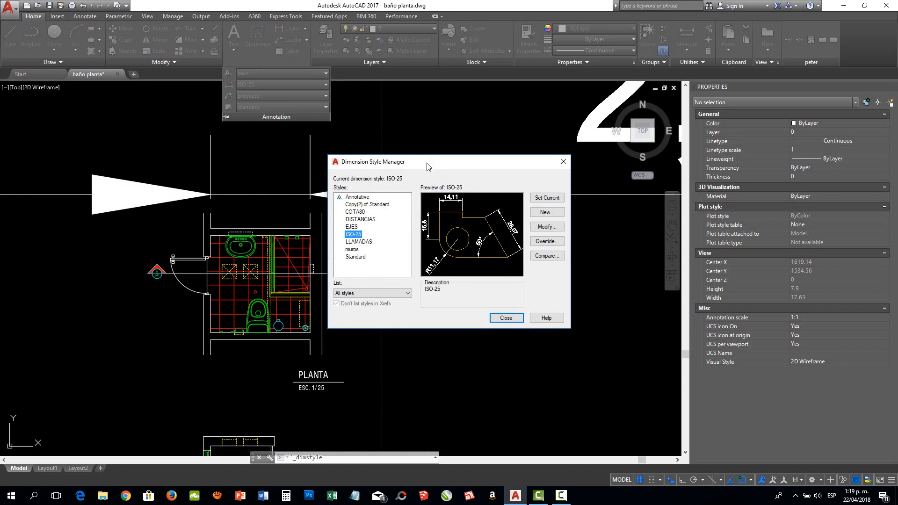
mouse_move(427, 166)
mouse_down()
mouse_move(517, 166)
mouse_move(539, 152)
mouse_move(524, 145)
mouse_up()
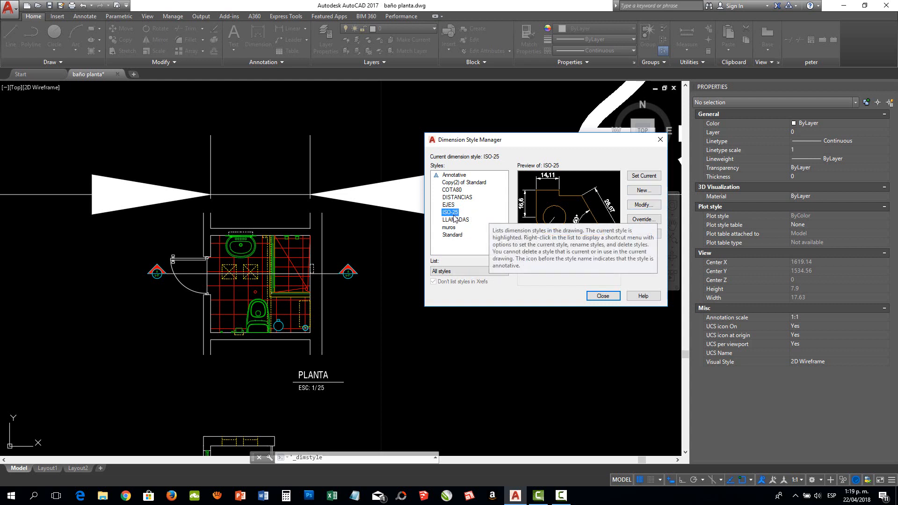
click(453, 235)
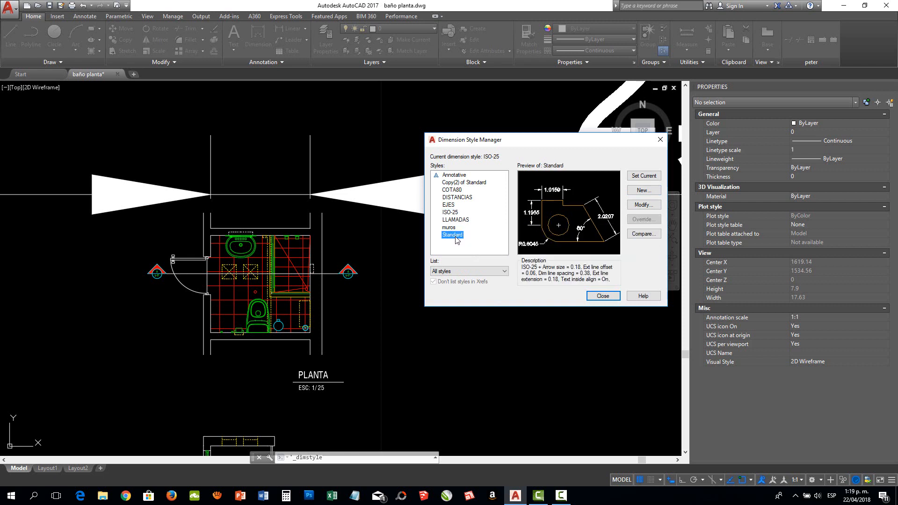
click(448, 214)
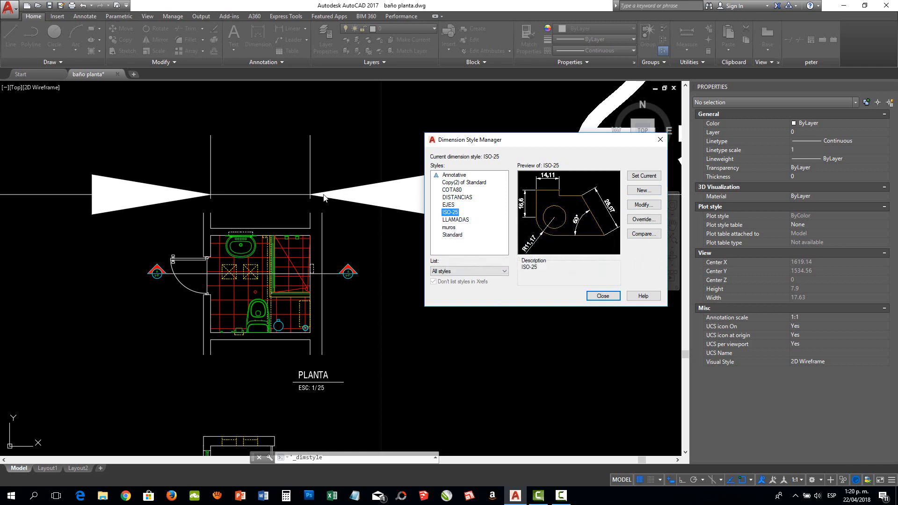
Create a new dimension style named proyecto, starting from ISO-25 and used for all dimensions.
click(643, 192)
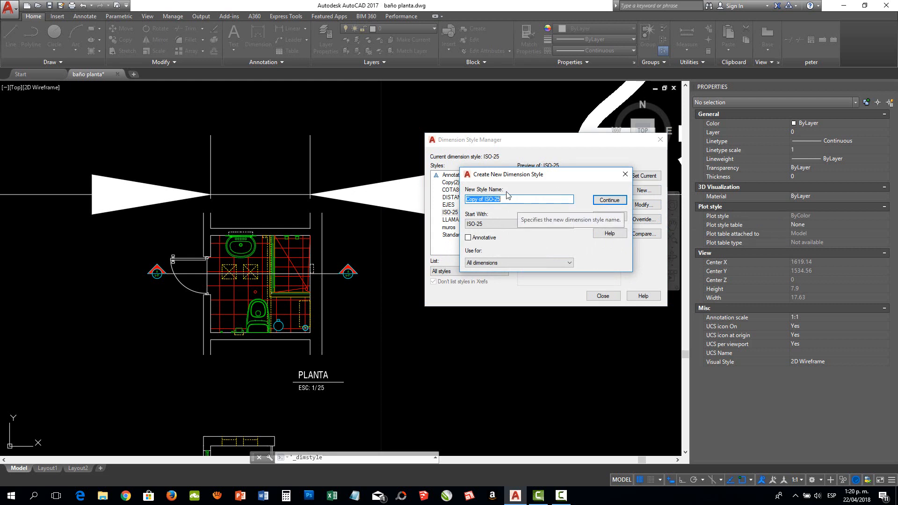
drag(512, 180, 568, 179)
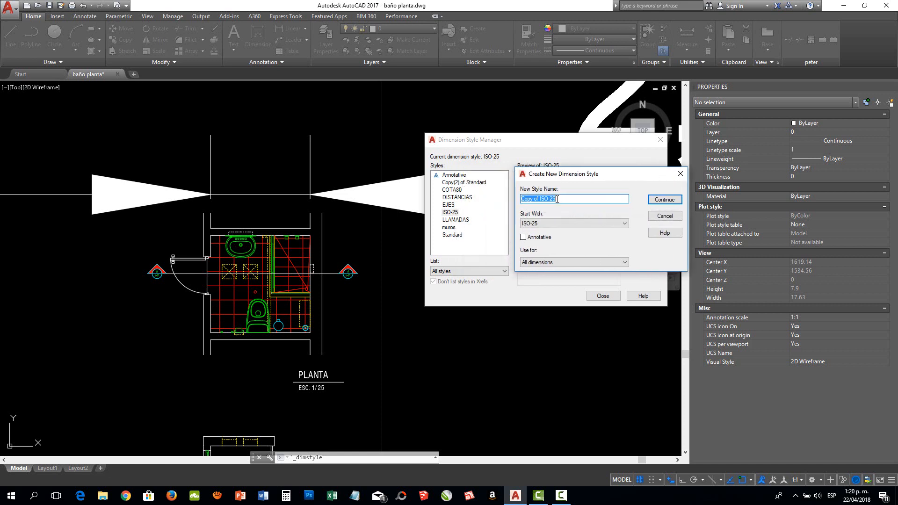
text(proyecto)
drag(552, 175, 501, 151)
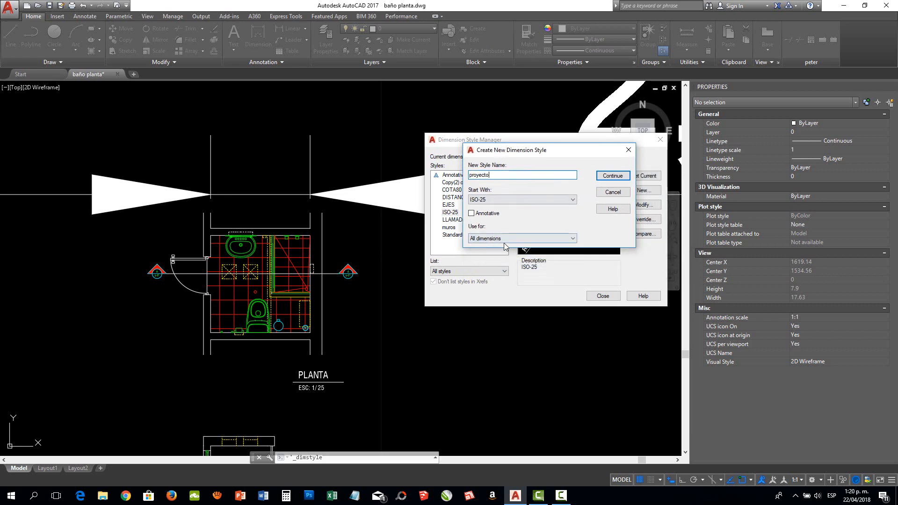
click(613, 176)
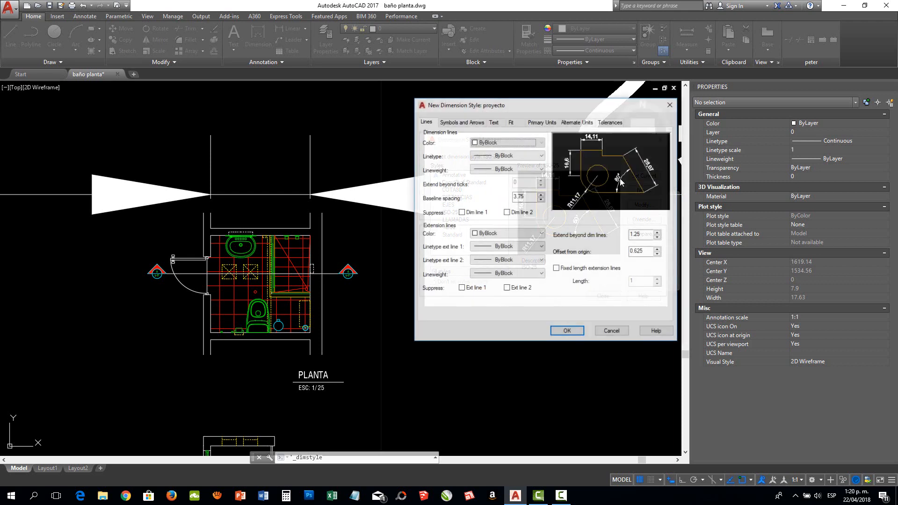
Set the color, linetype and lineweight of the dimension lines to ByLayer in the proyecto style.
drag(503, 116, 527, 118)
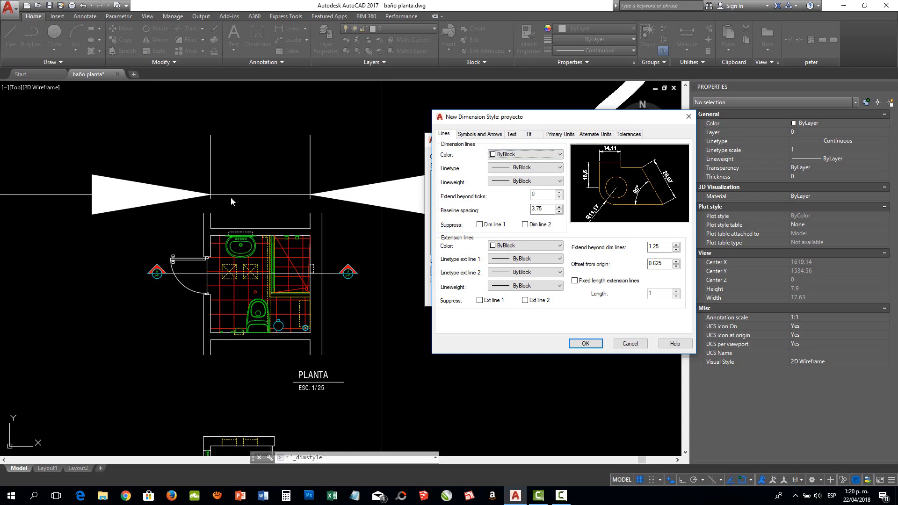
click(508, 159)
click(516, 168)
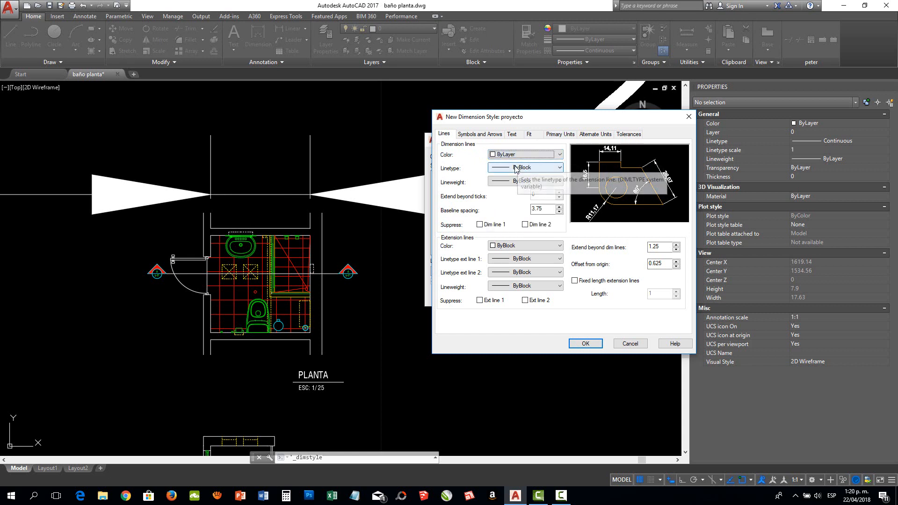
click(516, 167)
click(521, 184)
click(521, 181)
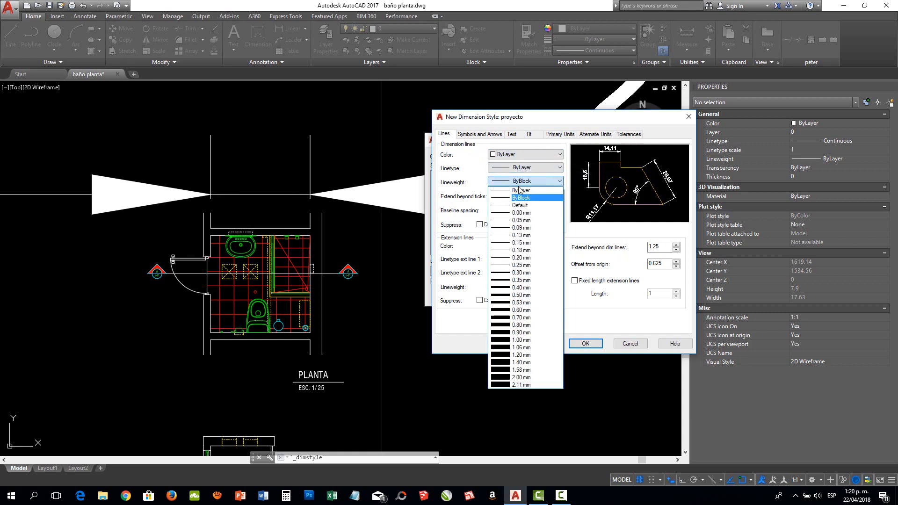
click(520, 191)
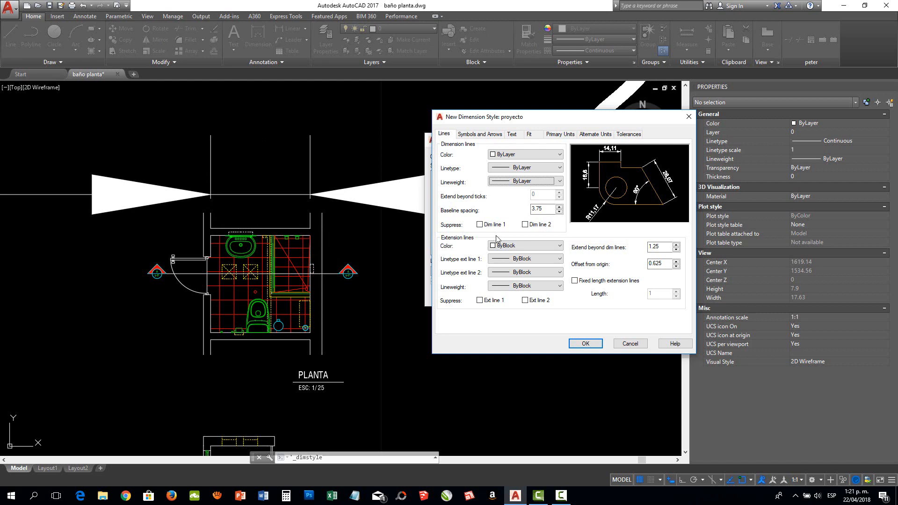
Set the extension lines' color, both extension linetypes and their lineweight to ByLayer in the proyecto style.
click(527, 246)
click(519, 258)
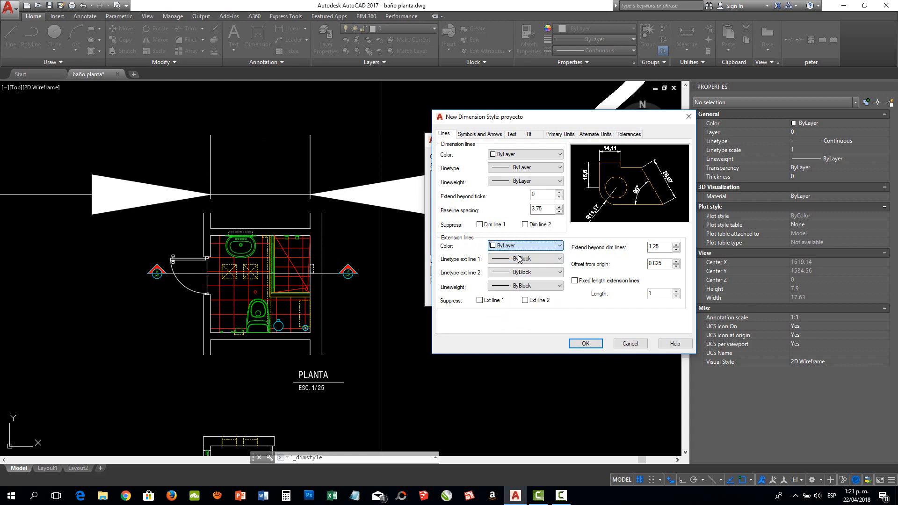
click(520, 259)
click(520, 265)
click(521, 272)
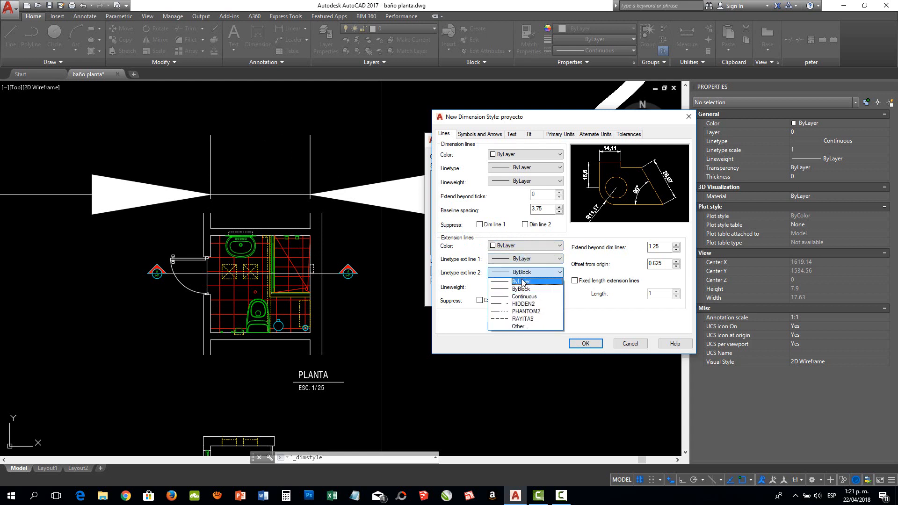
click(523, 280)
click(523, 285)
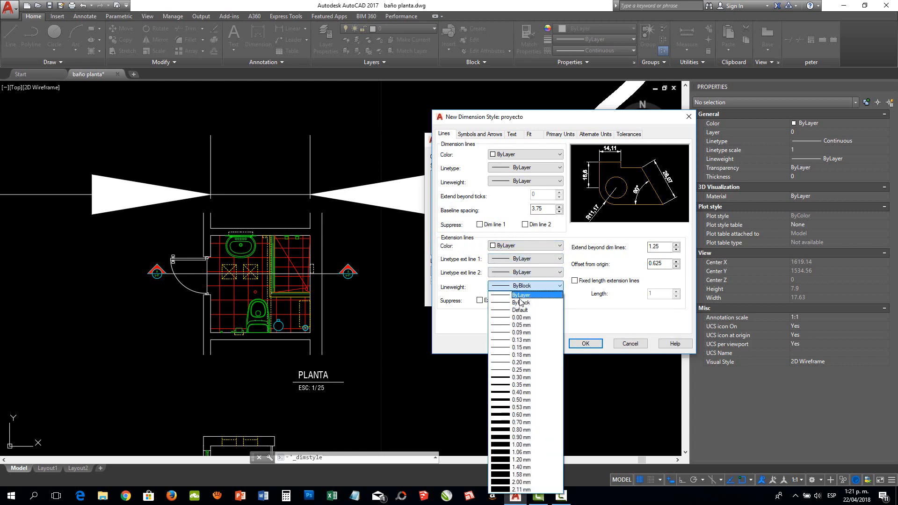
click(522, 298)
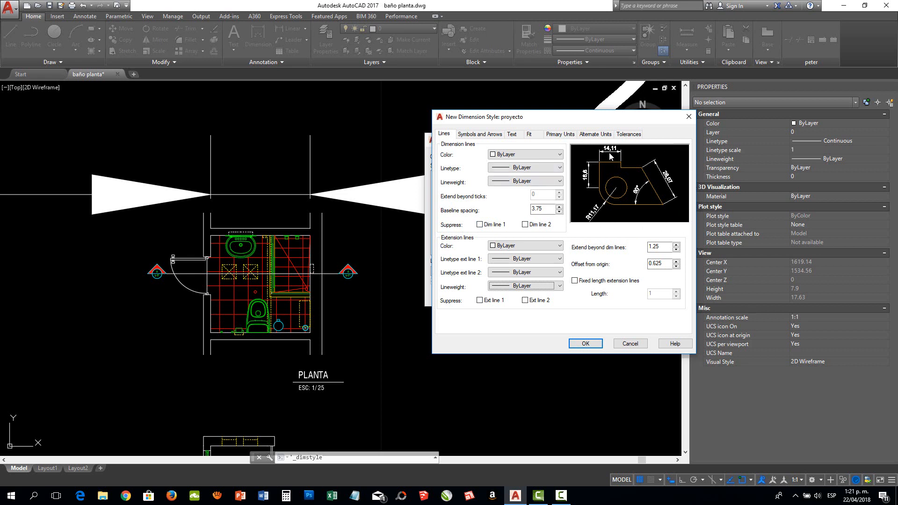
Suppress both Dim line 1 and Dim line 2 in the proyecto style's dimension line settings.
click(480, 224)
click(525, 225)
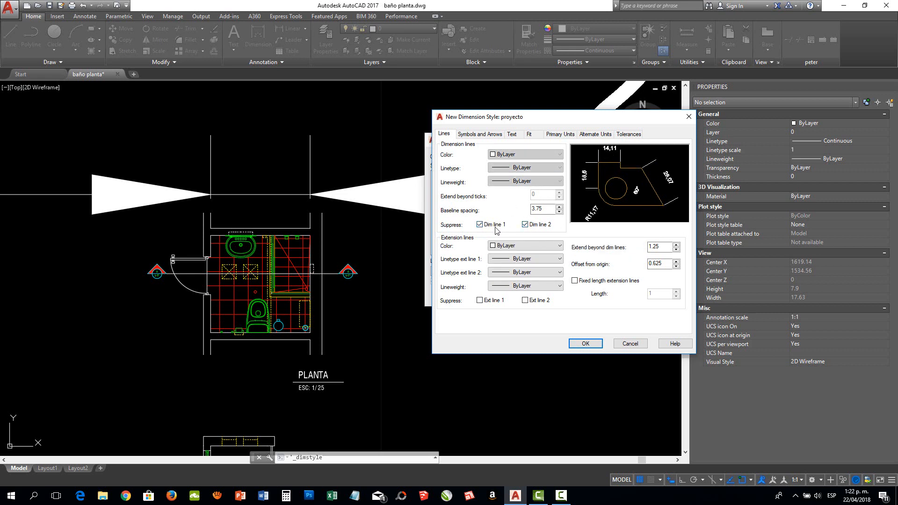
Suppress both Ext line 1 and Ext line 2 in the proyecto style's extension line settings.
click(480, 301)
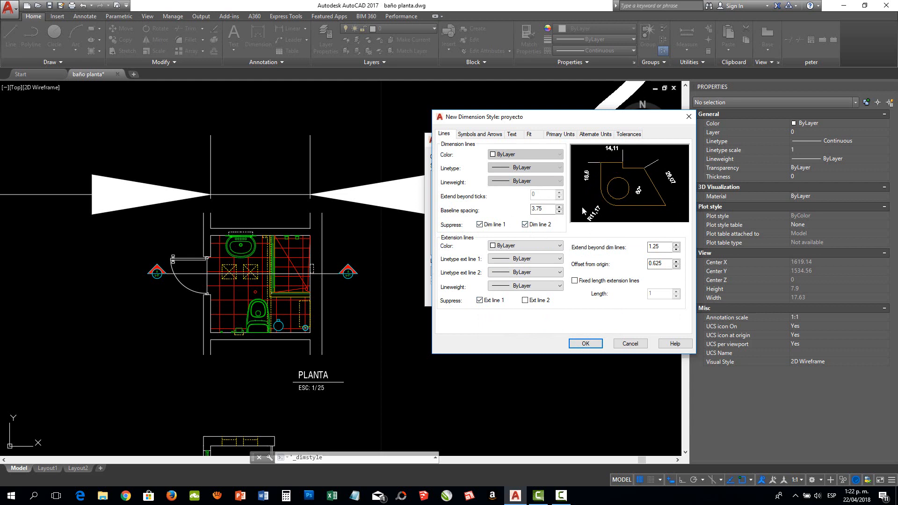
click(525, 300)
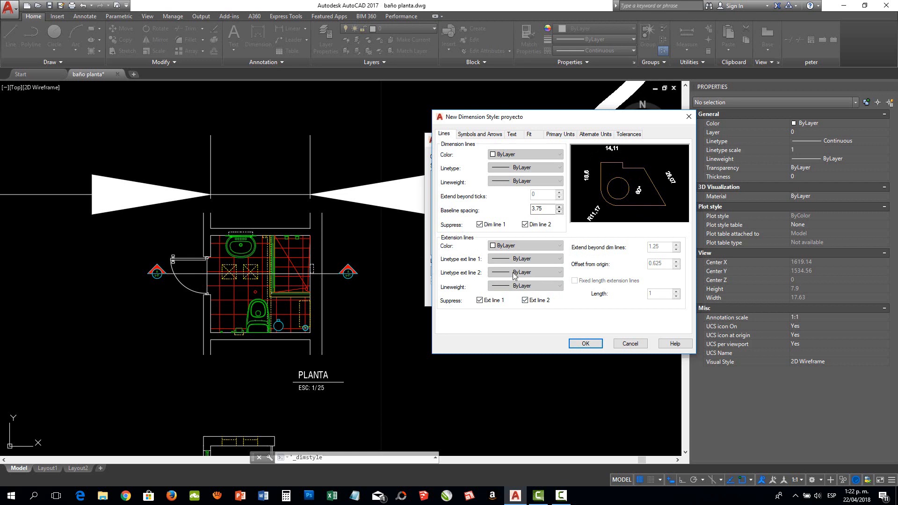
Clear the suppression of both dimension lines and both extension lines in the proyecto style.
click(504, 226)
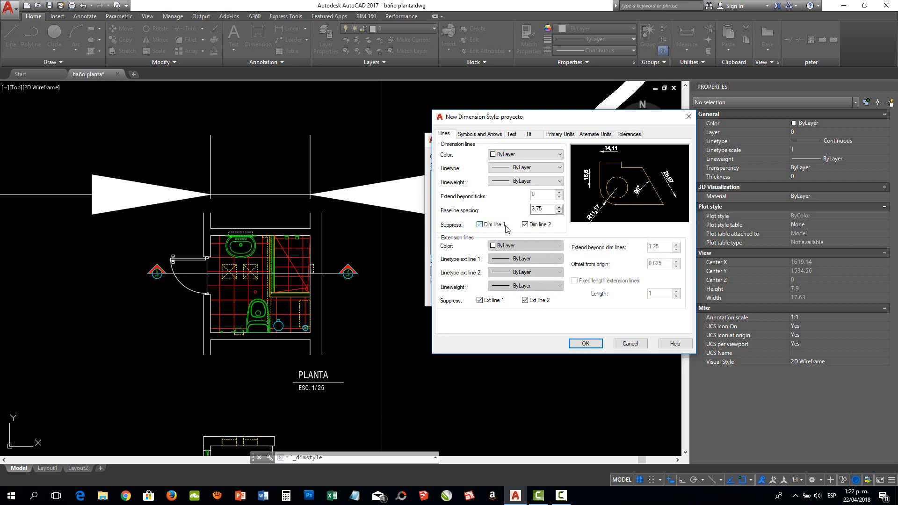
click(525, 225)
click(480, 301)
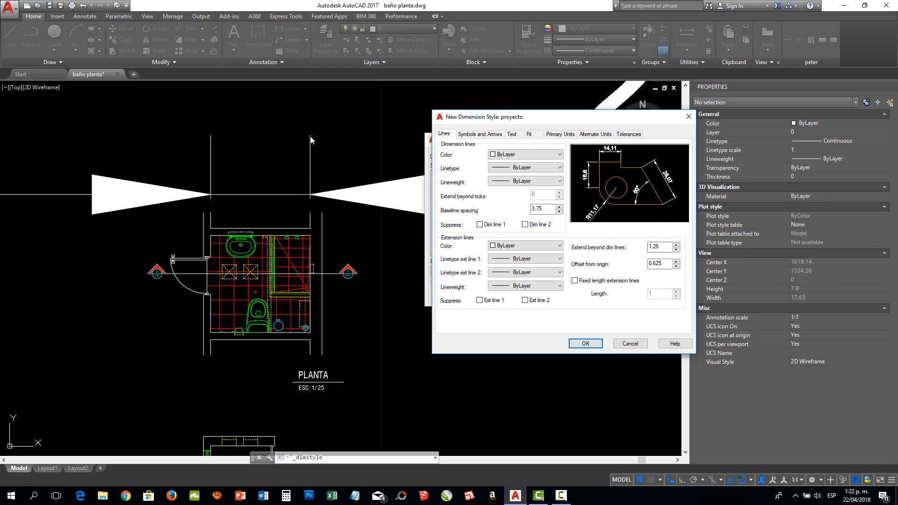
Set the extension lines' extension beyond dim lines and offset from origin to 0.05, and save the proyecto style.
key(shift+Tab)
text(0.05)
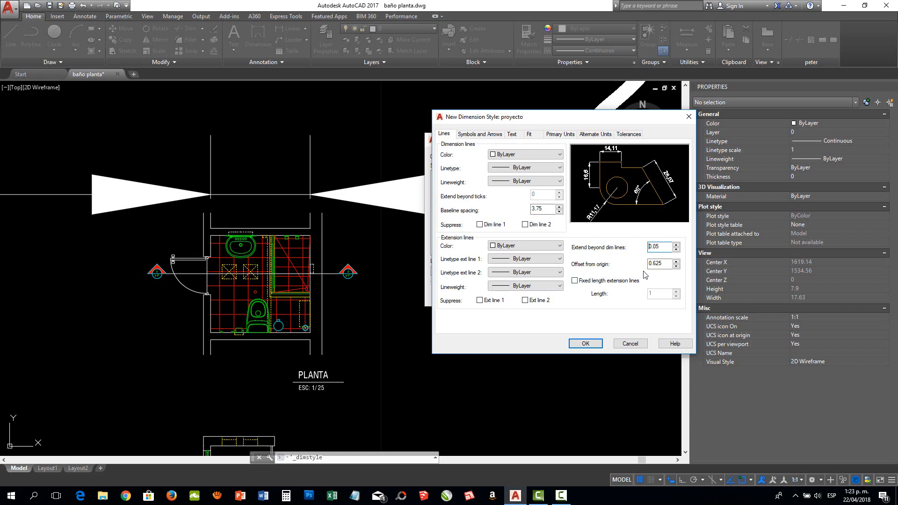
double_click(657, 264)
text(.05)
click(585, 344)
click(599, 296)
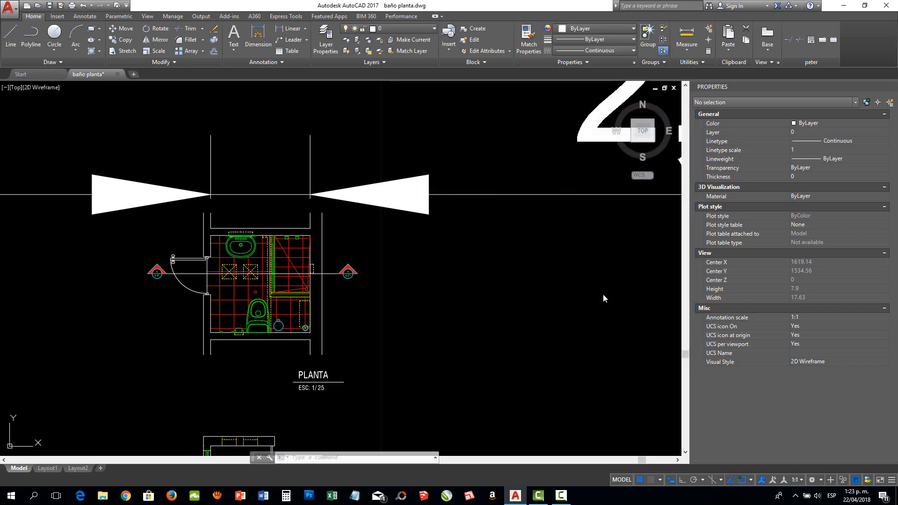
Apply the proyecto dimension style to the horizontal dimension above the bathroom plan.
click(282, 191)
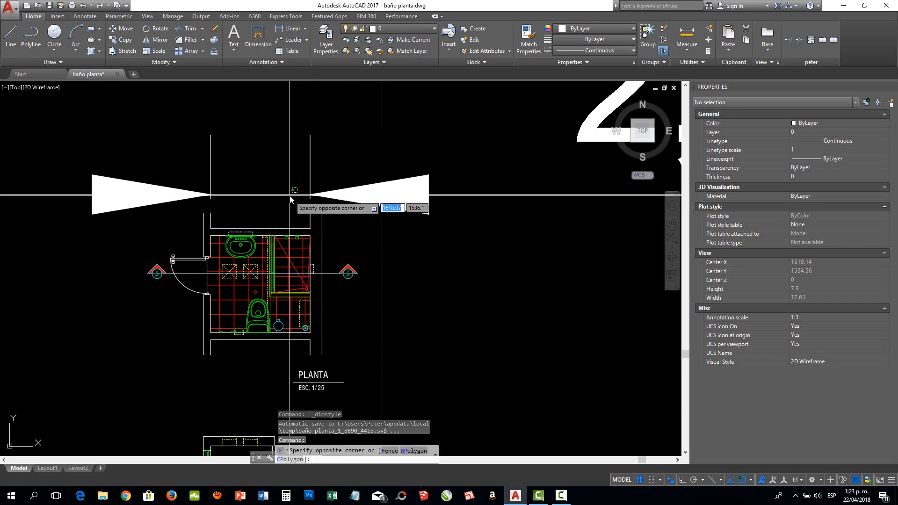
click(281, 189)
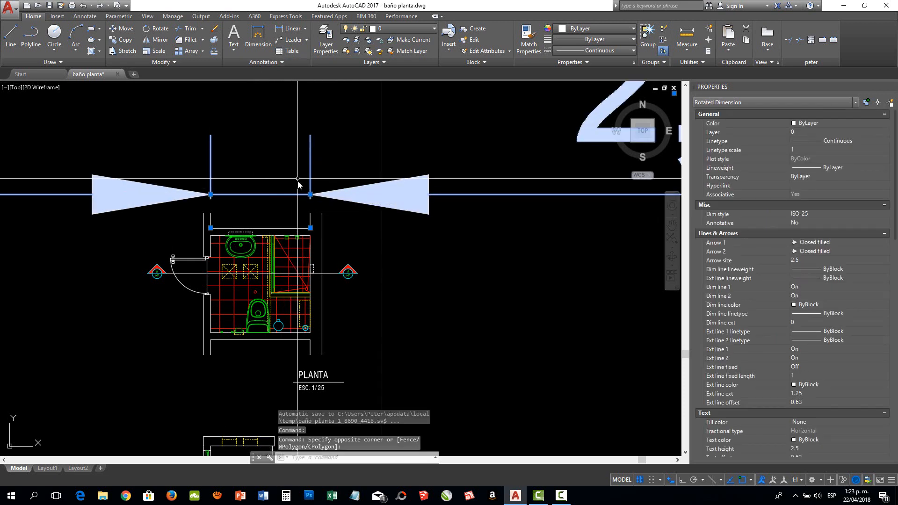
click(257, 62)
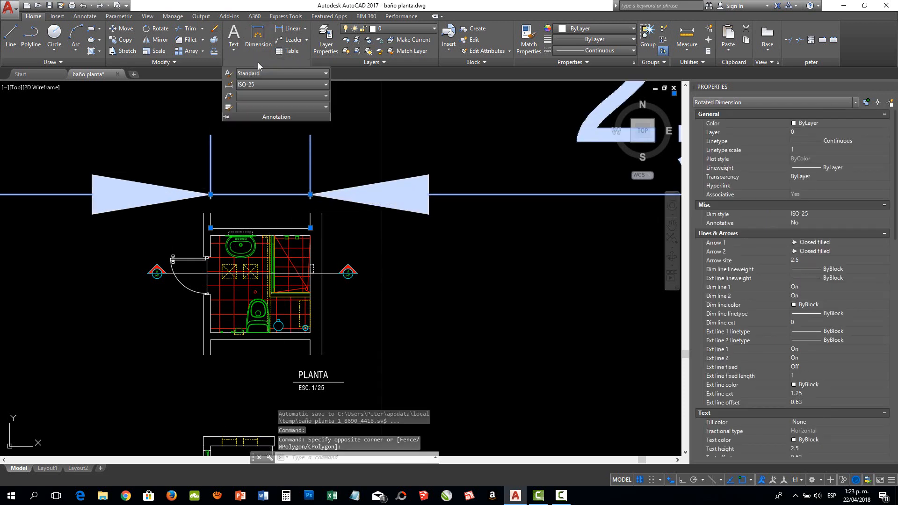
click(249, 85)
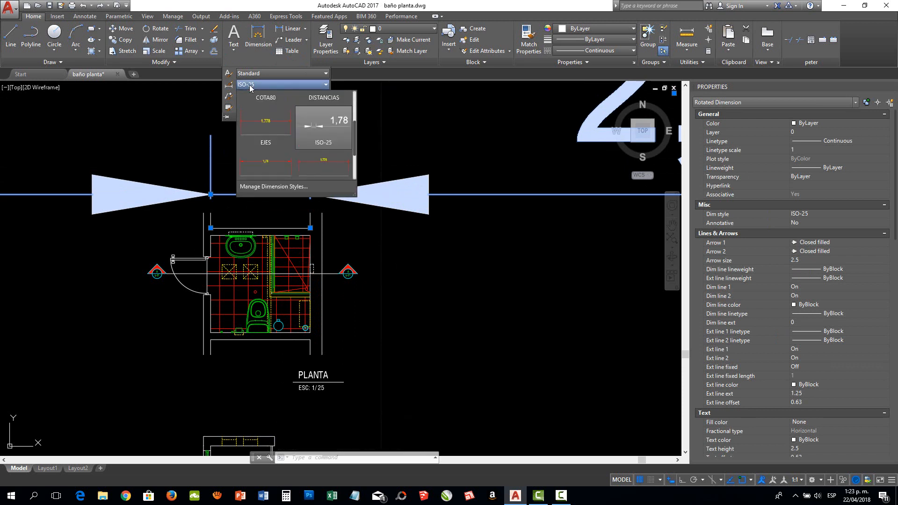
scroll(284, 154, down, 1)
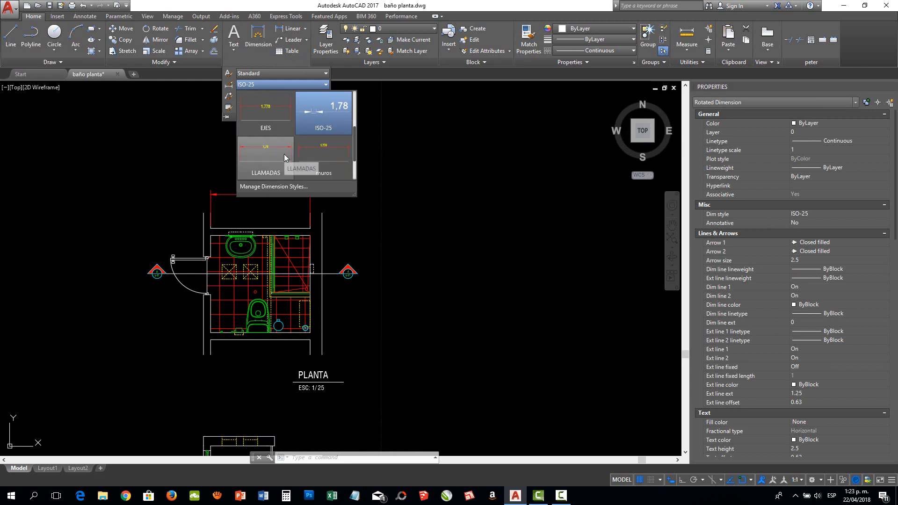
scroll(280, 147, down, 1)
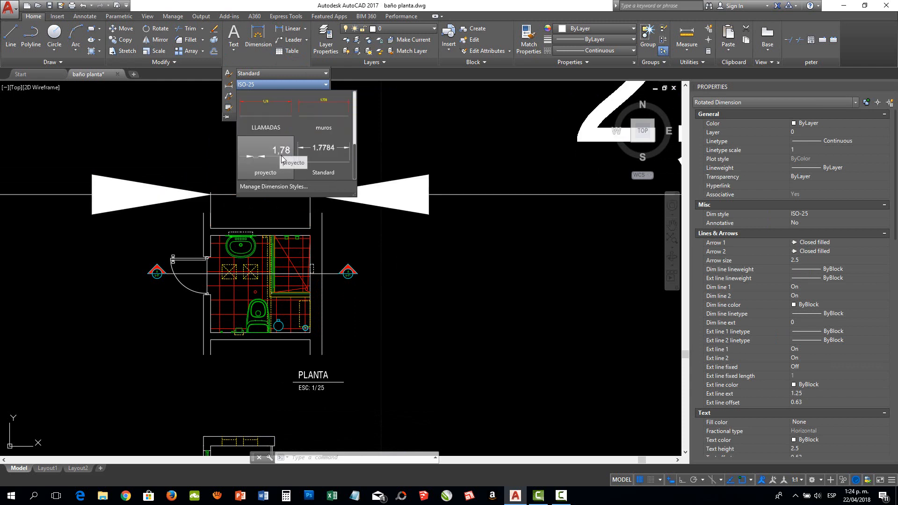
click(271, 159)
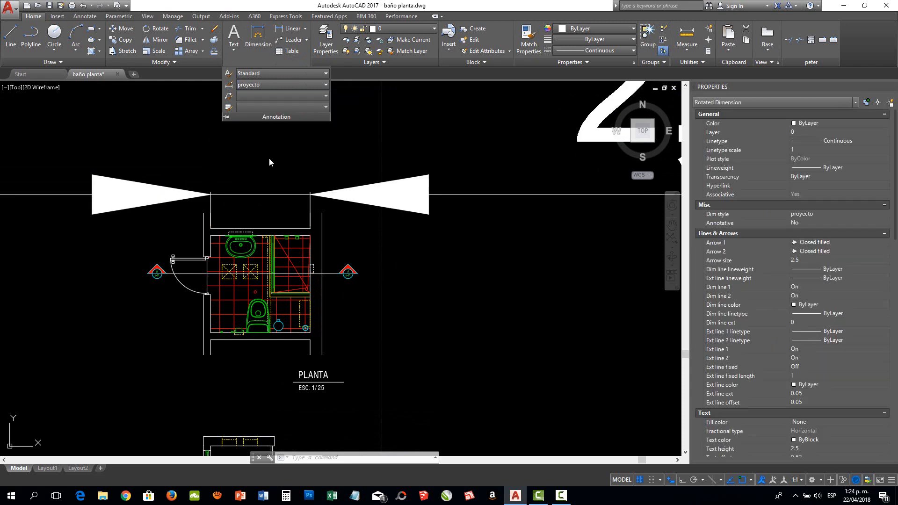
Examine the dimension above the plan: its extension line ends, offset from the wall, arrowhead size and text size.
scroll(312, 237, up, 4)
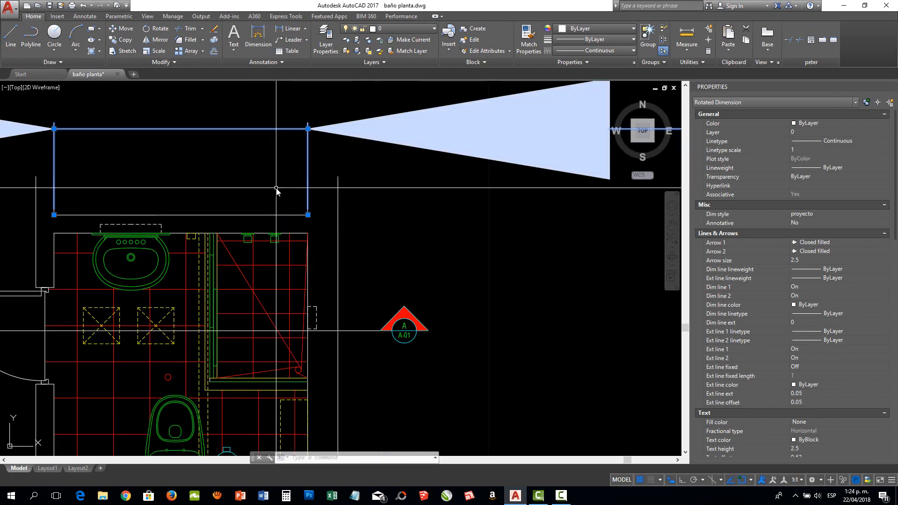
key(Escape)
key(Escape)
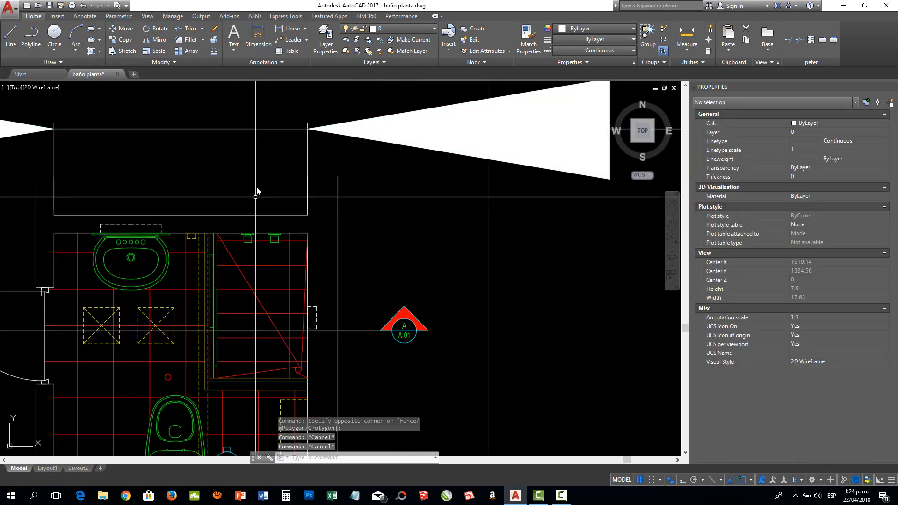
click(307, 153)
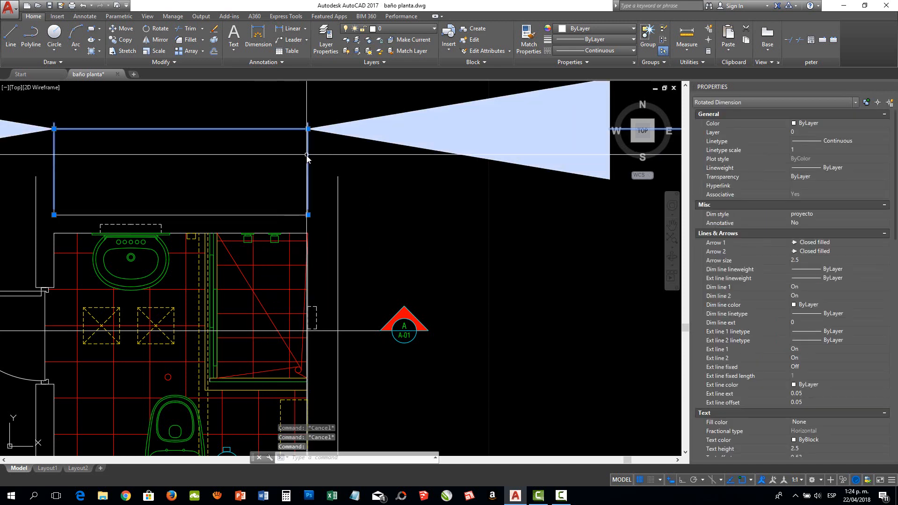
scroll(302, 140, up, 5)
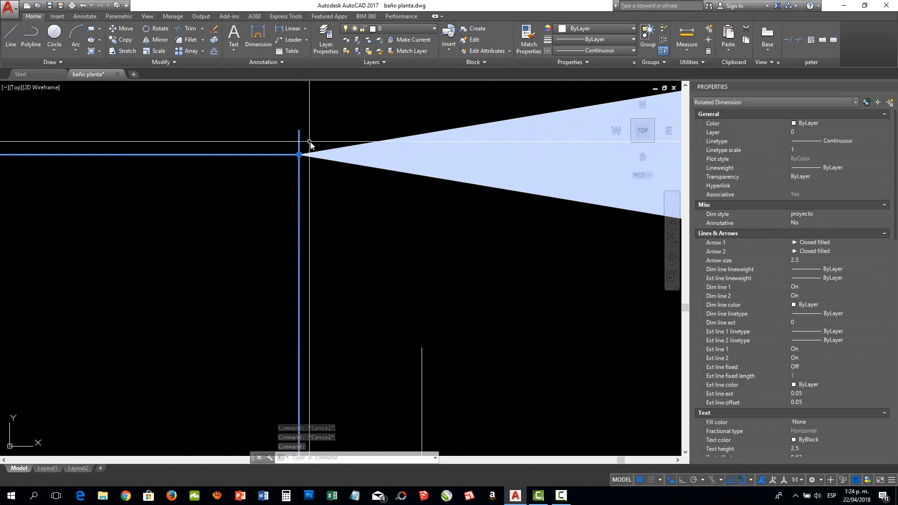
scroll(307, 144, down, 5)
scroll(310, 249, up, 2)
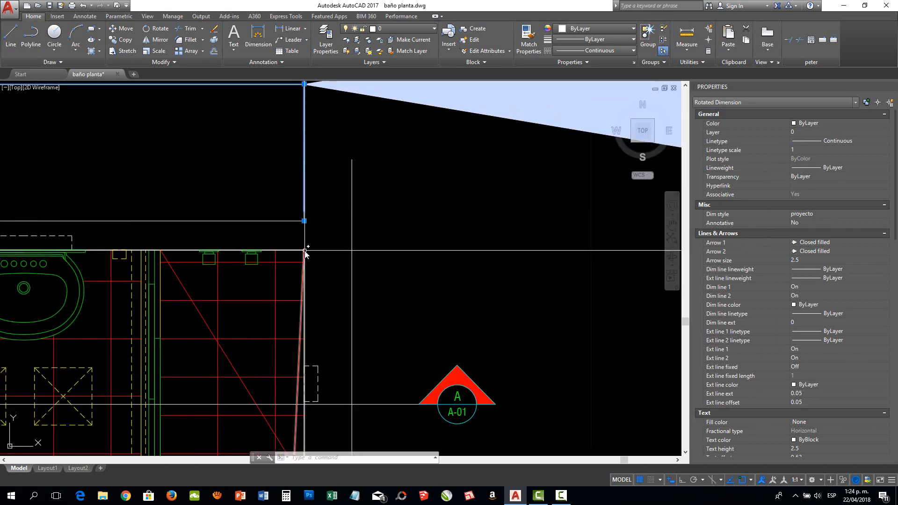
scroll(306, 248, down, 3)
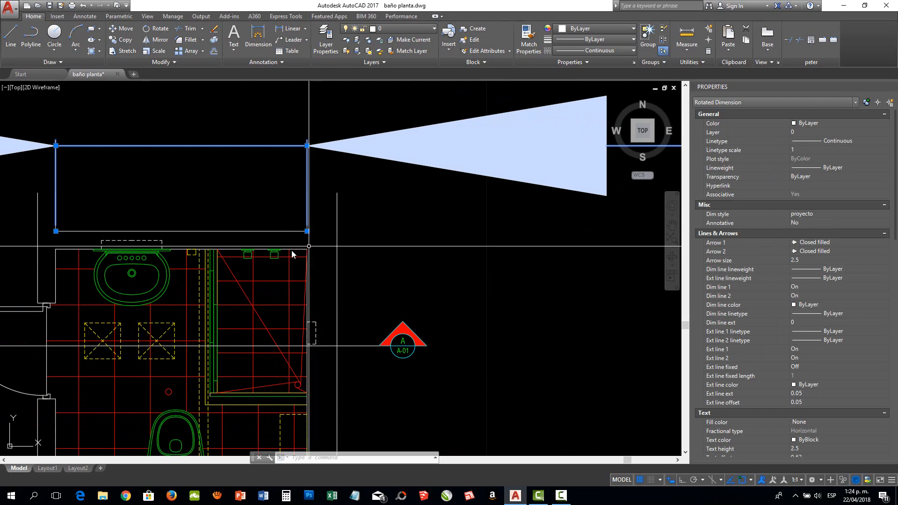
scroll(245, 204, down, 4)
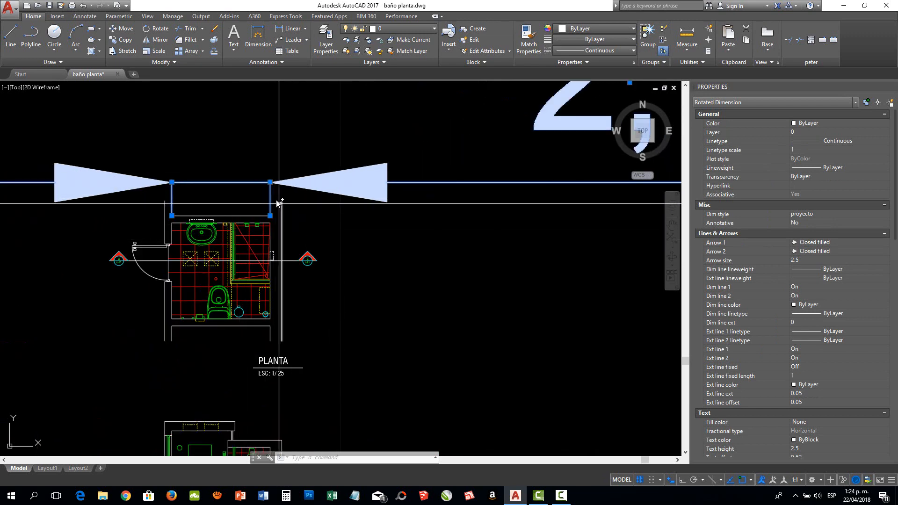
scroll(225, 211, down, 2)
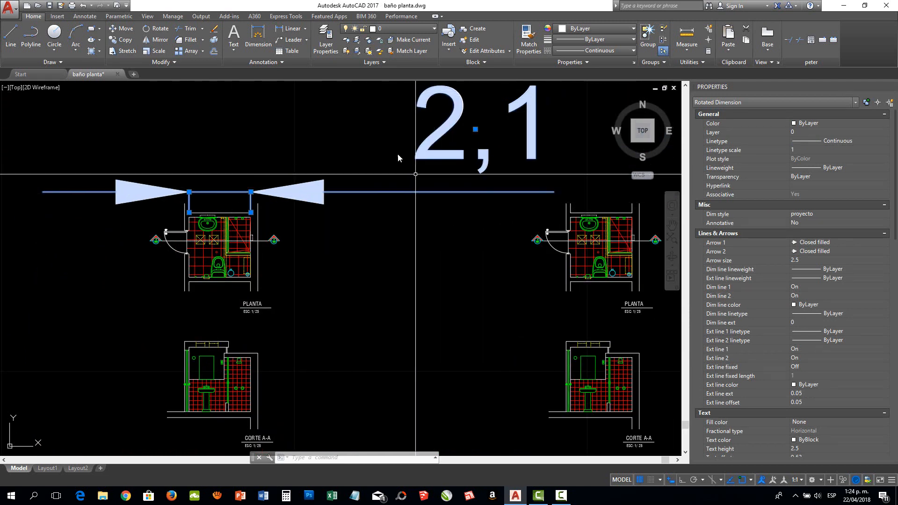
Modify the proyecto dimension style so that its first and second arrowheads are Dot.
click(260, 63)
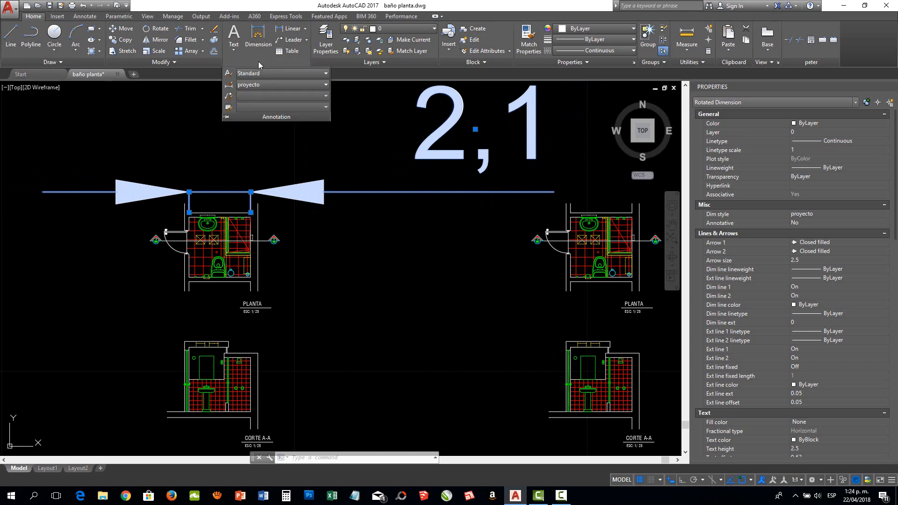
click(228, 88)
drag(445, 158, 696, 143)
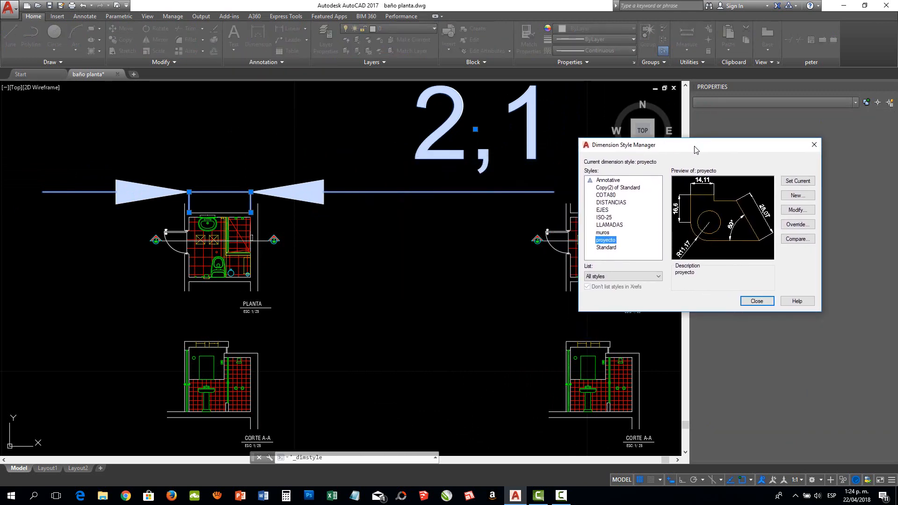
click(798, 210)
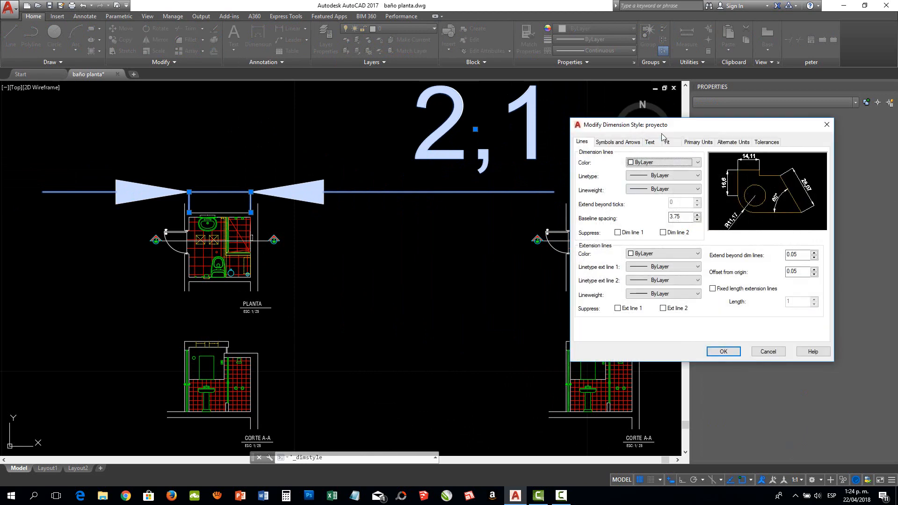
drag(662, 128, 712, 128)
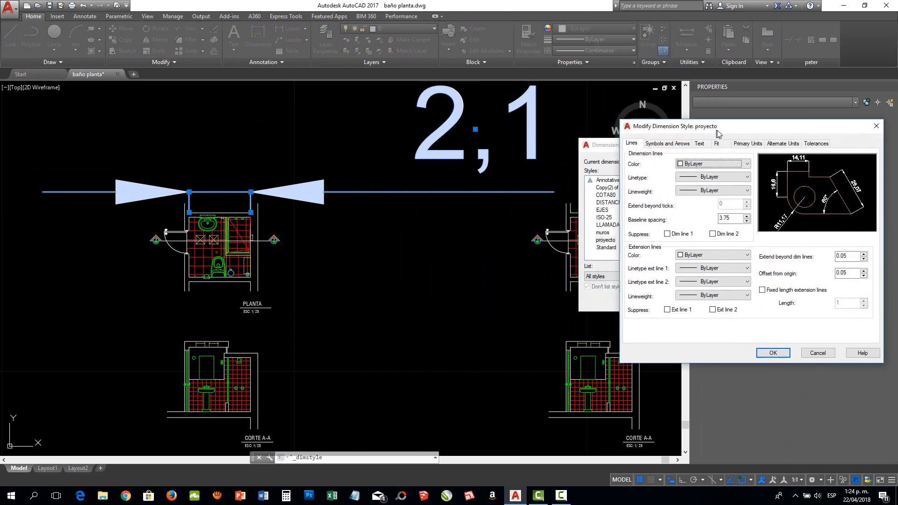
click(661, 147)
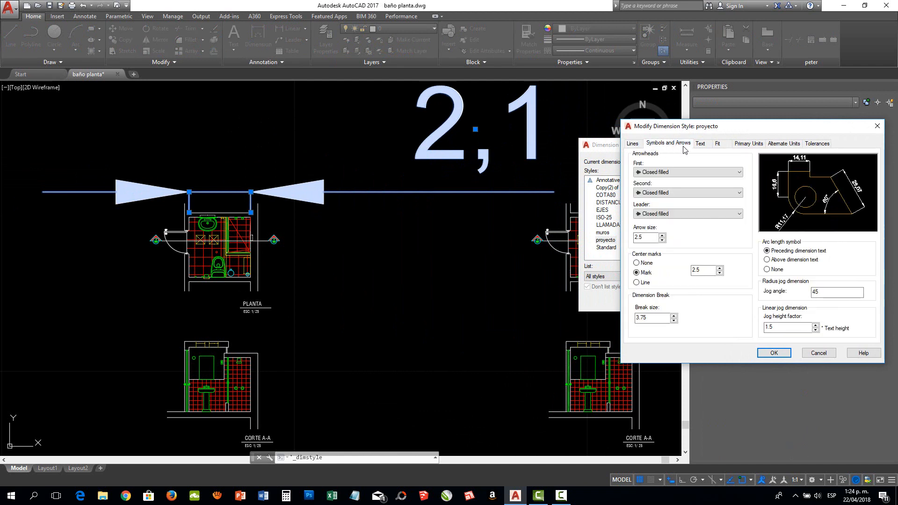
click(655, 172)
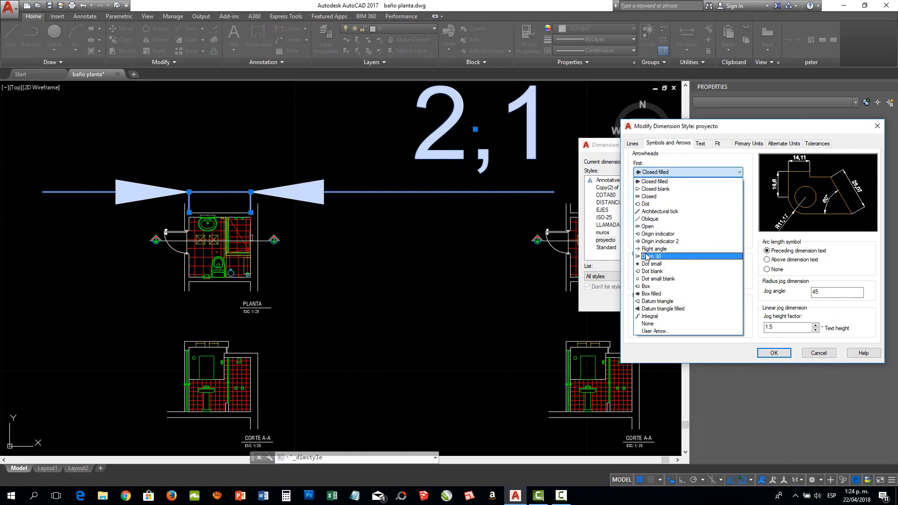
click(652, 204)
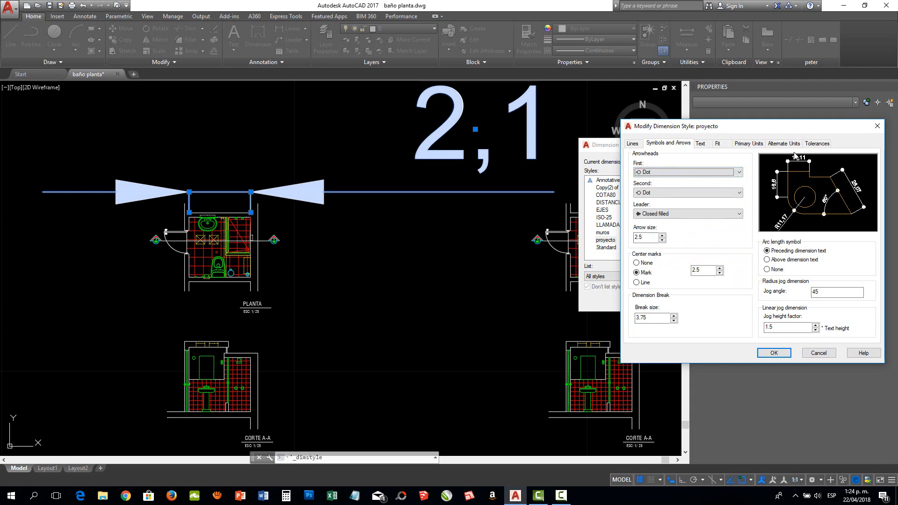
Try Origin indicator for the first and second arrowheads and return both to Dot.
click(655, 173)
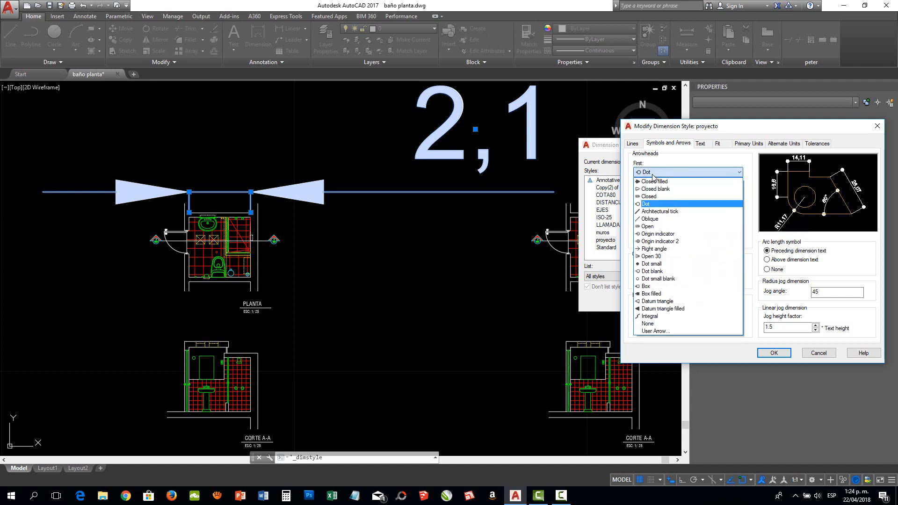
click(657, 234)
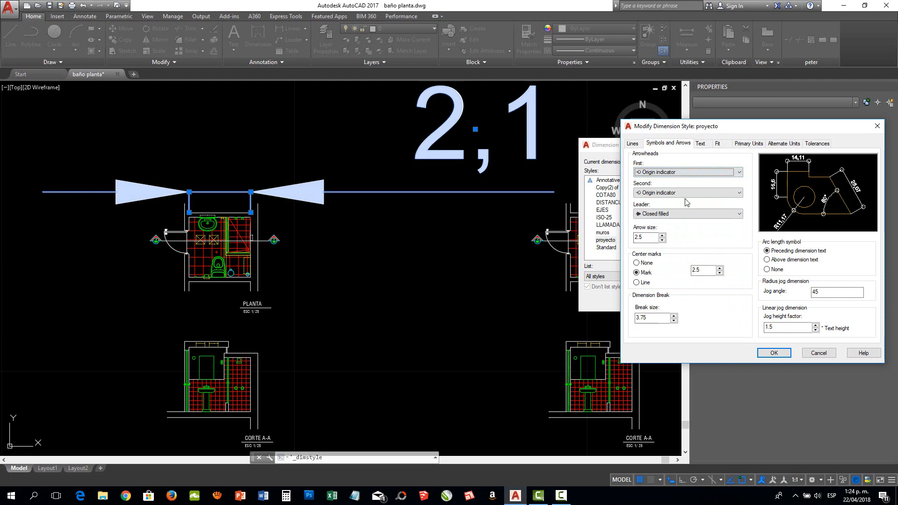
click(660, 193)
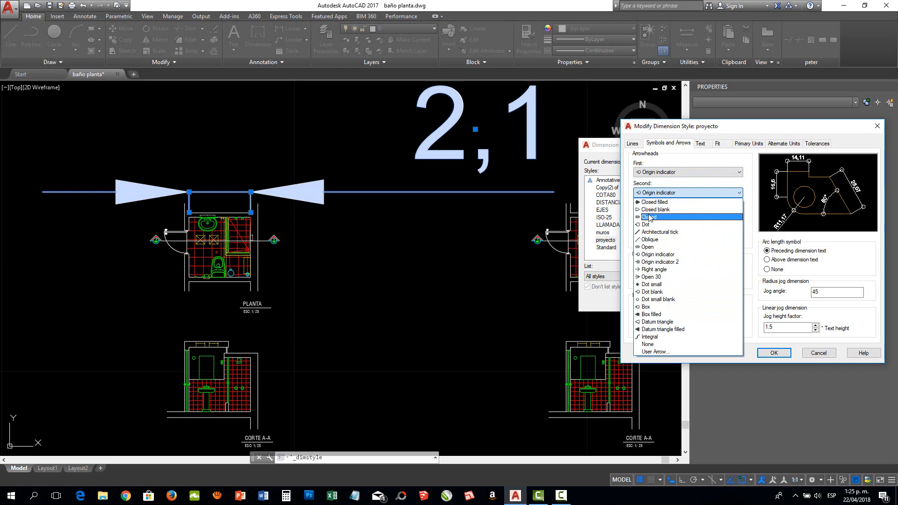
click(661, 192)
click(652, 172)
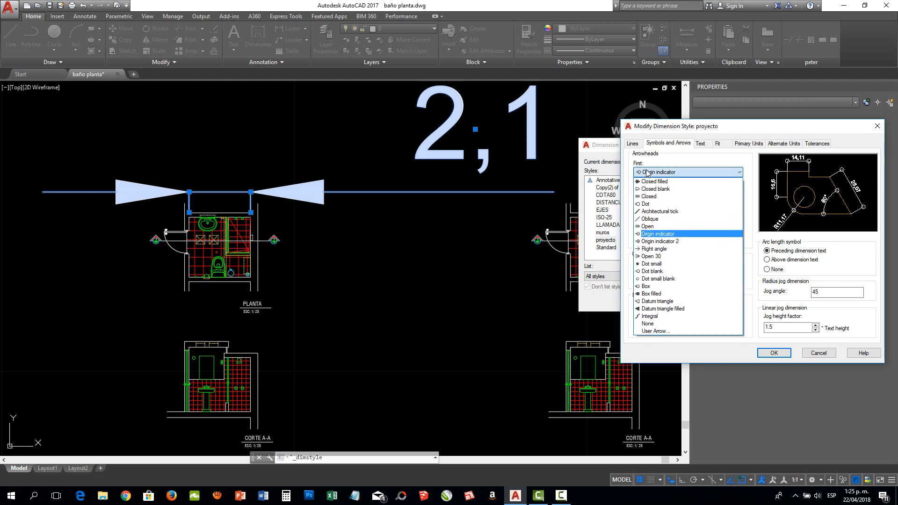
click(652, 204)
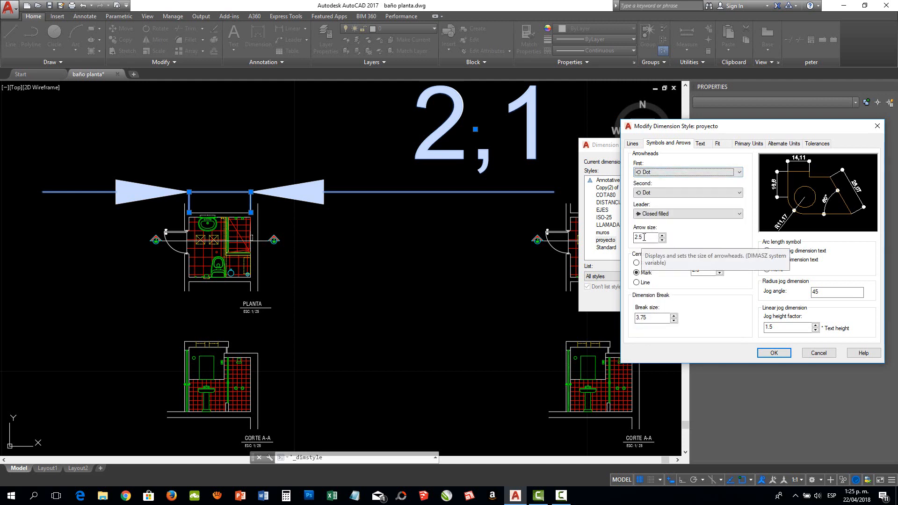
Set the proyecto style's arrow size to 0.05 and its center marks to None.
drag(645, 238, 634, 239)
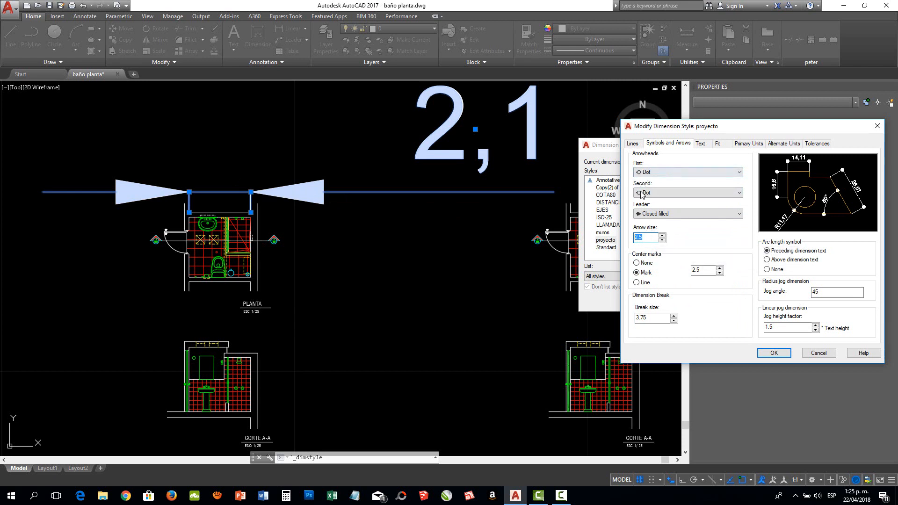
key(BackSpace)
click(644, 265)
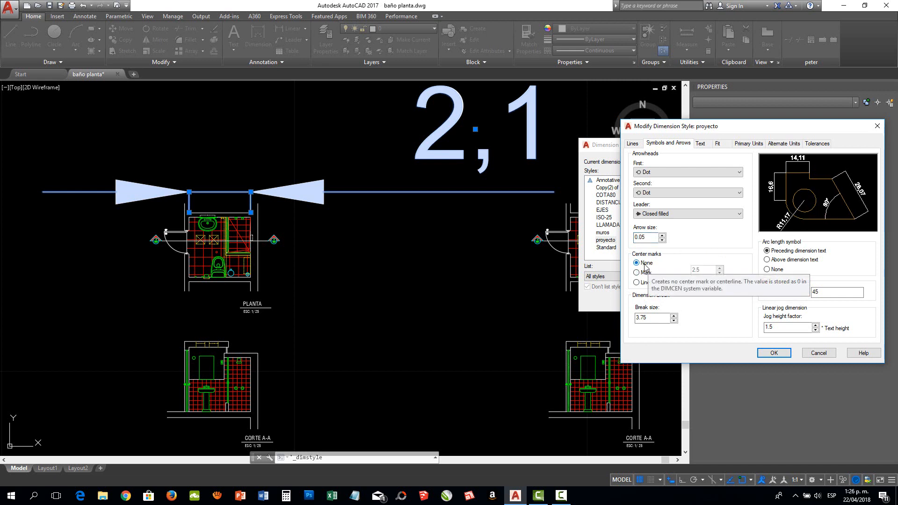
Set the proyecto style's center marks to Mark with a size of 5 and apply the style to the plan's dimension.
click(651, 273)
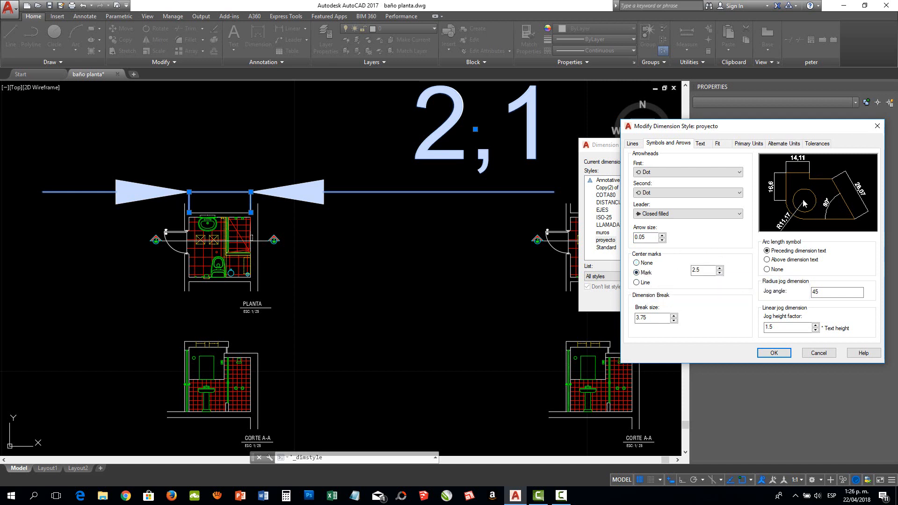
double_click(707, 270)
click(774, 354)
click(758, 302)
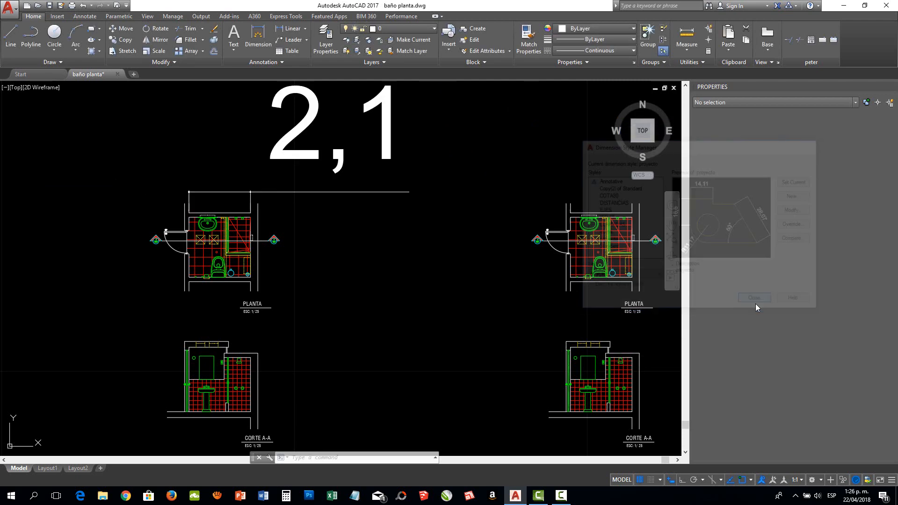
scroll(189, 192, up, 4)
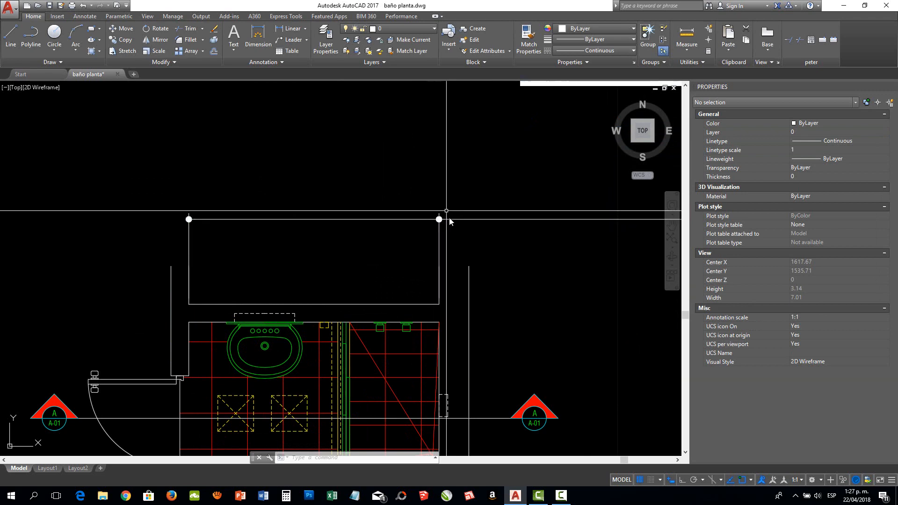
scroll(447, 218, down, 4)
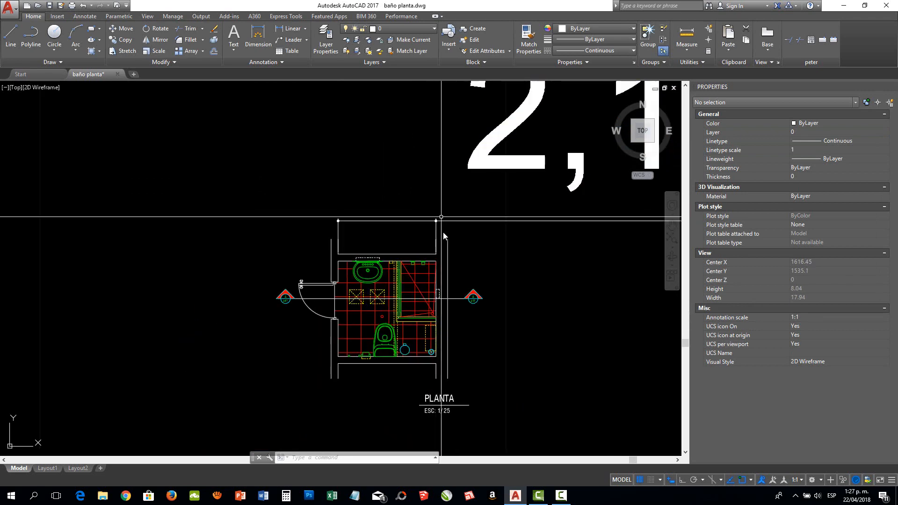
scroll(405, 240, down, 1)
scroll(421, 235, up, 3)
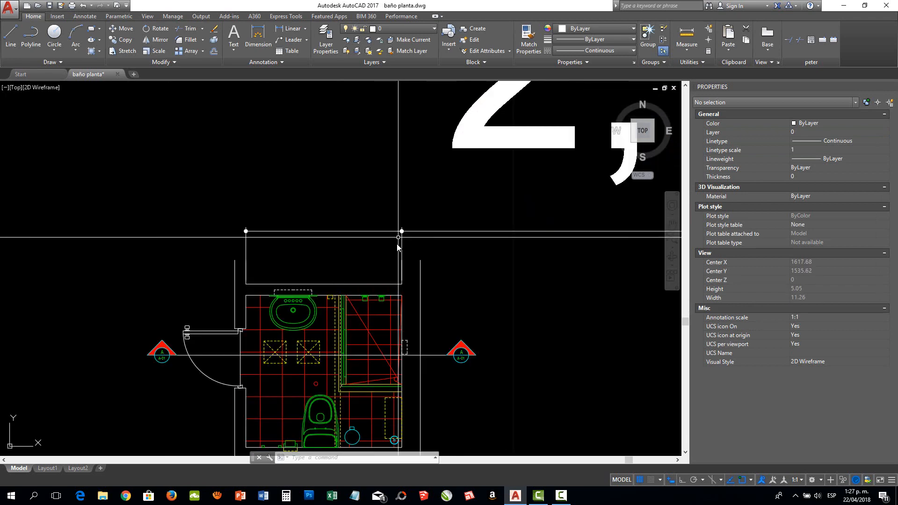
scroll(328, 214, down, 2)
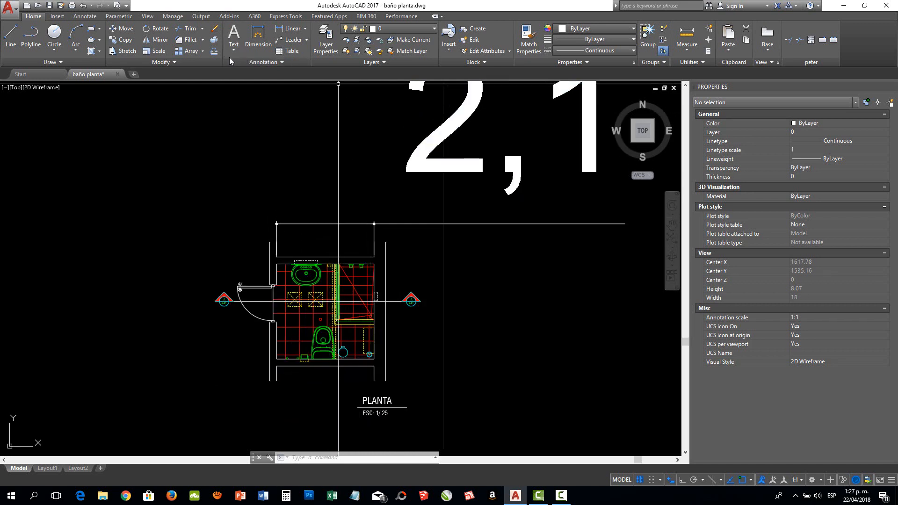
Modify the proyecto dimension style so that its text uses the swis text style and the color Yellow.
click(253, 62)
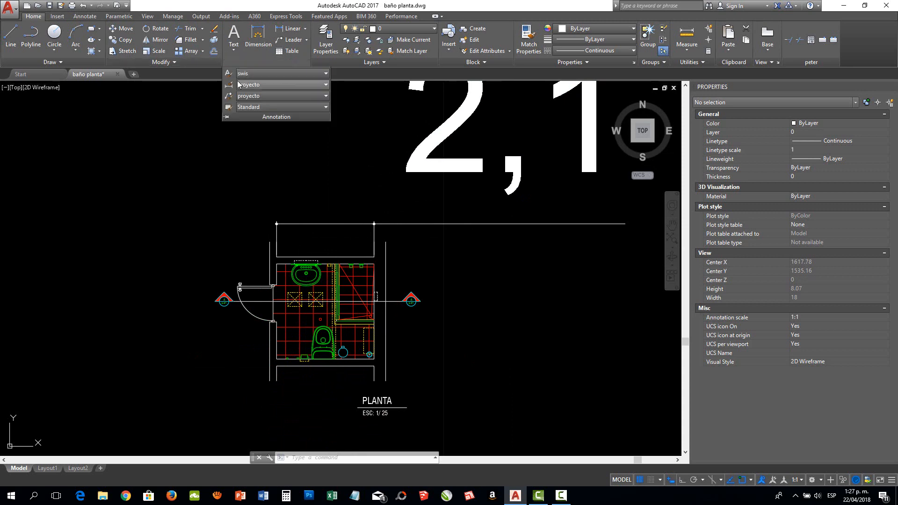
click(232, 87)
drag(421, 159, 712, 163)
click(841, 229)
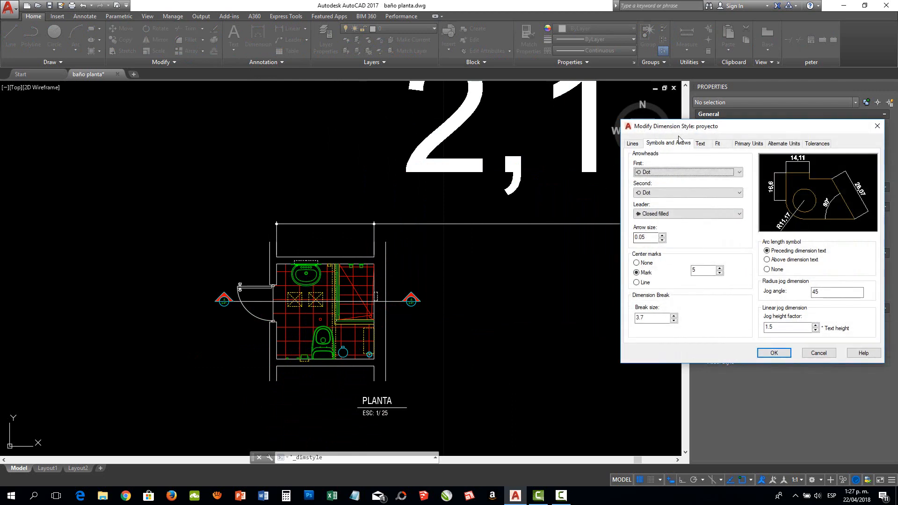
drag(708, 134, 734, 150)
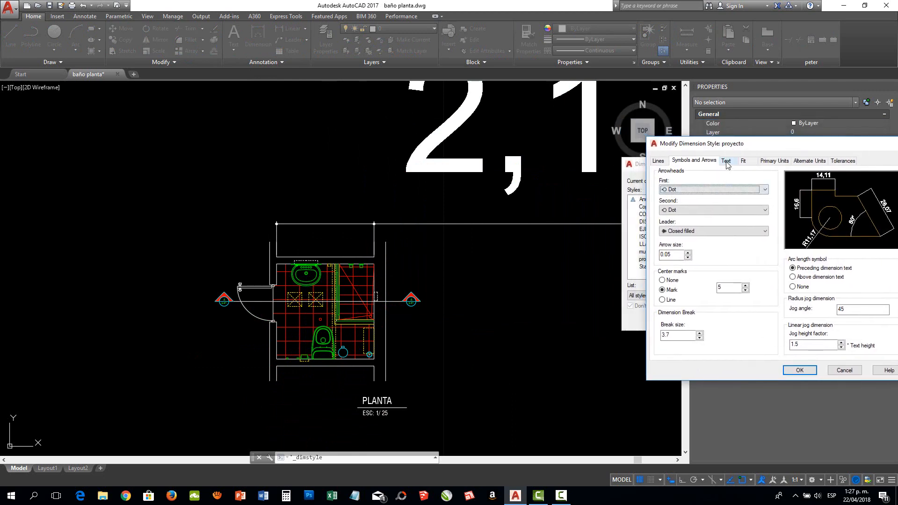
click(723, 162)
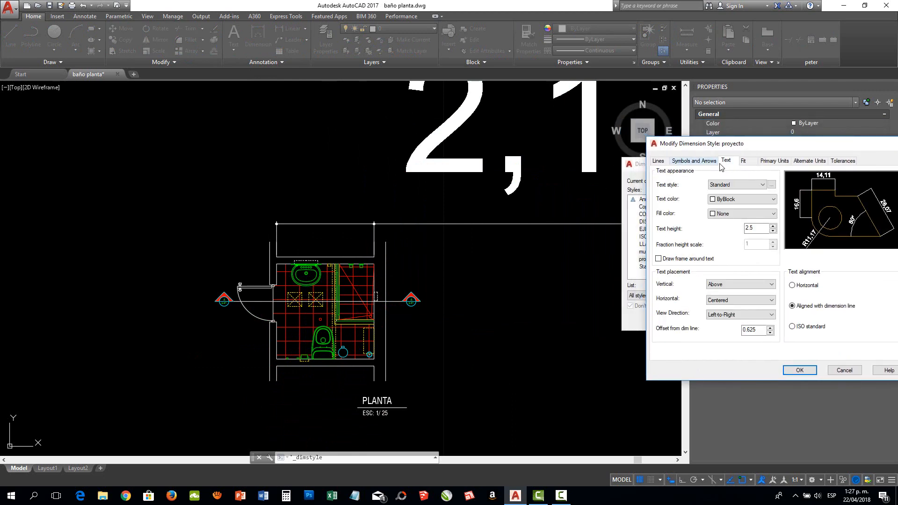
click(728, 188)
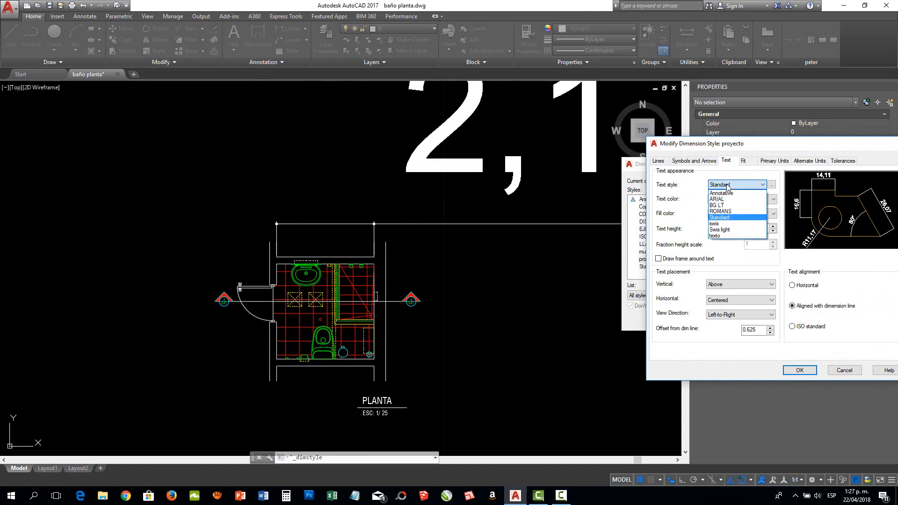
click(725, 225)
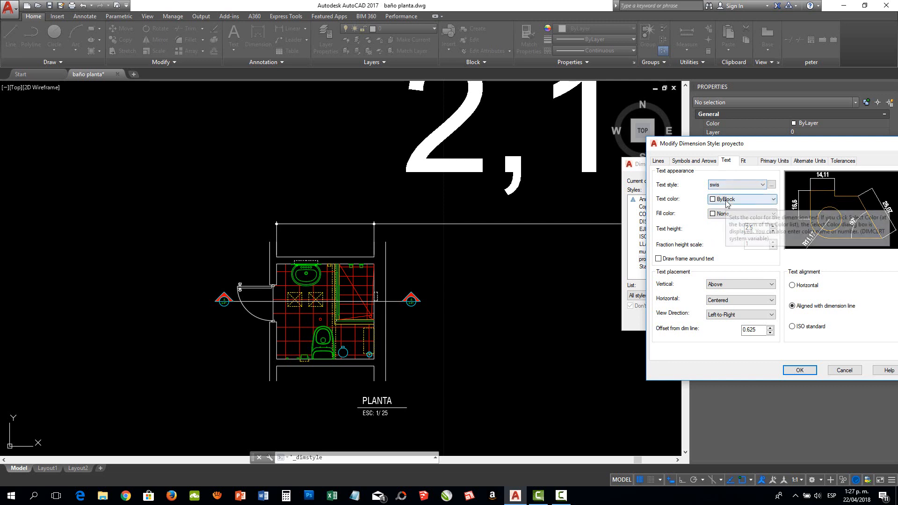
click(726, 200)
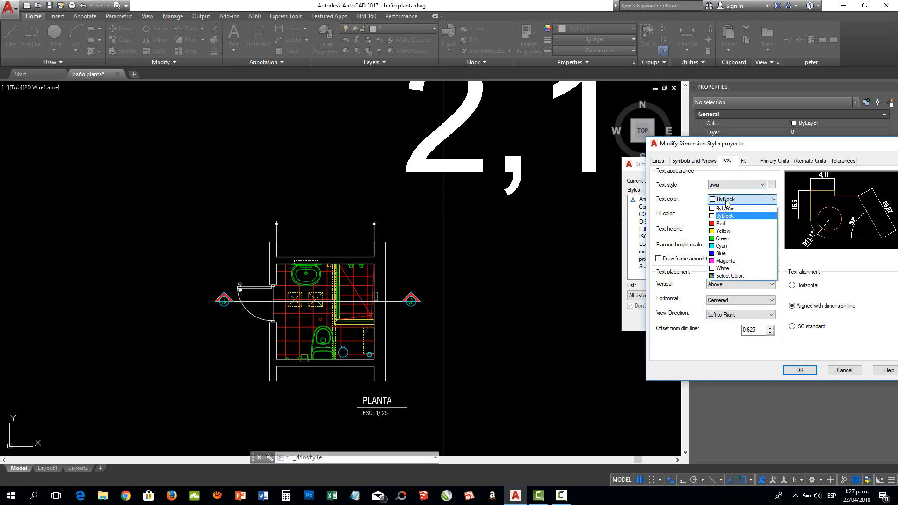
click(733, 232)
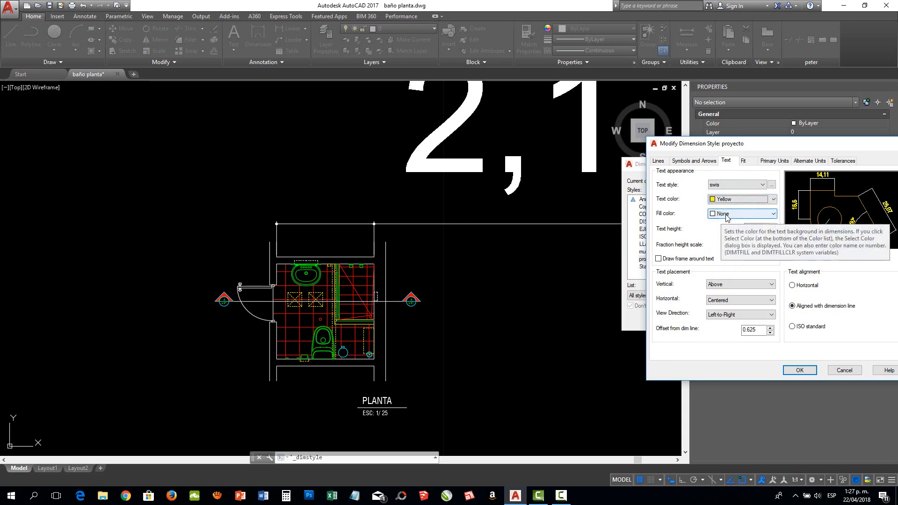
Set the proyecto style's dimension text height to 0.08.
click(754, 229)
double_click(755, 230)
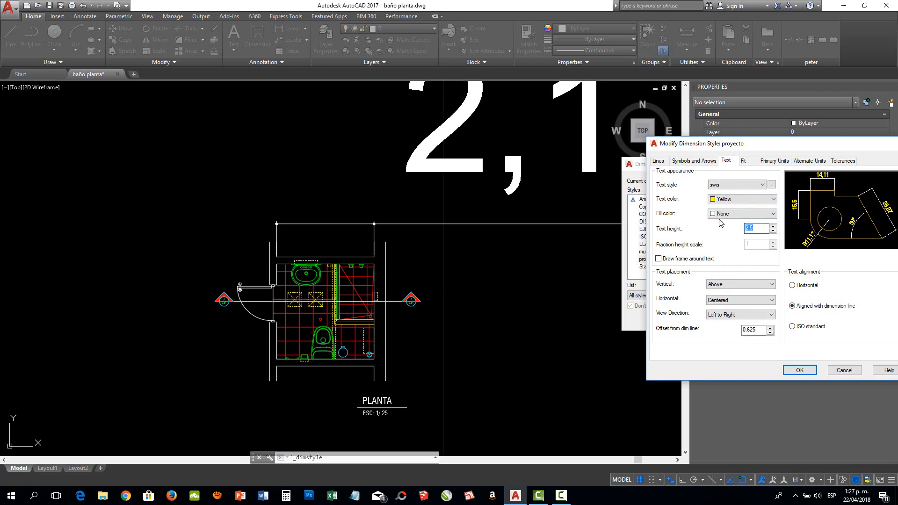
text(.08)
key(Tab)
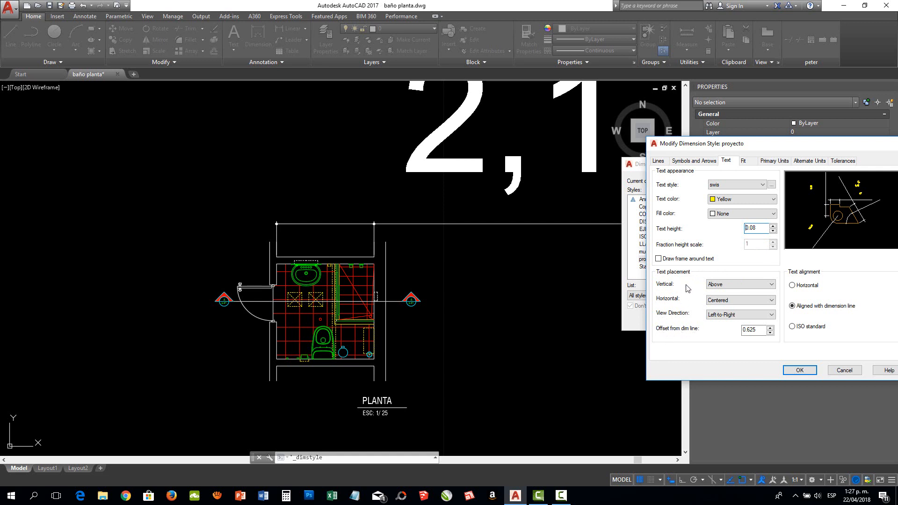
Set the dimension text alignment to Horizontal and its vertical placement to Centered, and apply the modified style.
click(795, 286)
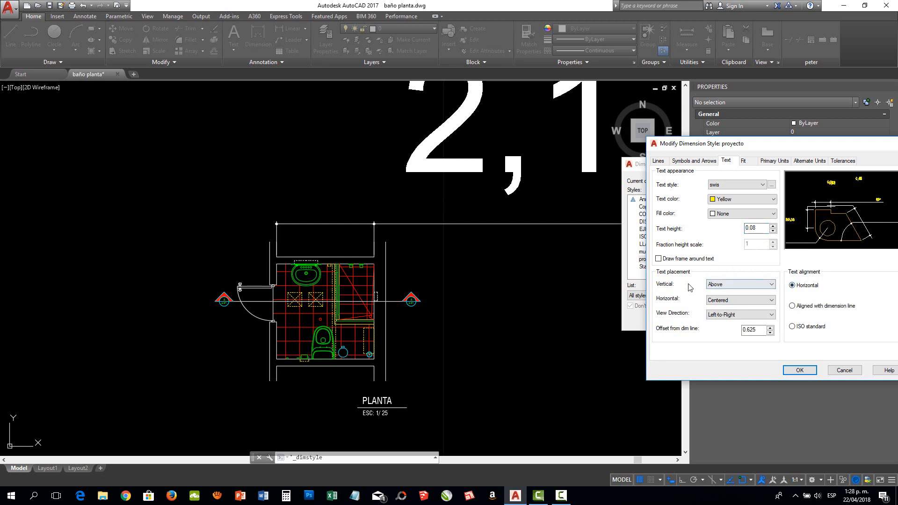
click(737, 284)
click(723, 290)
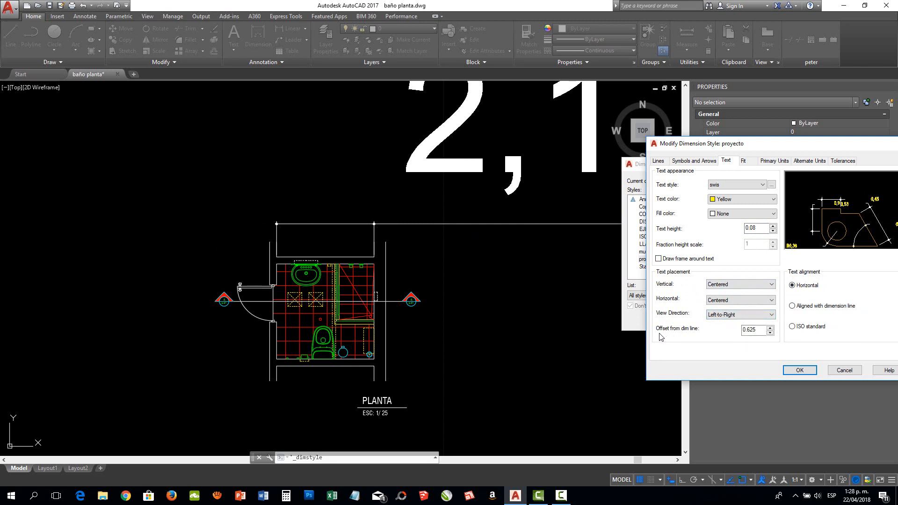
click(800, 370)
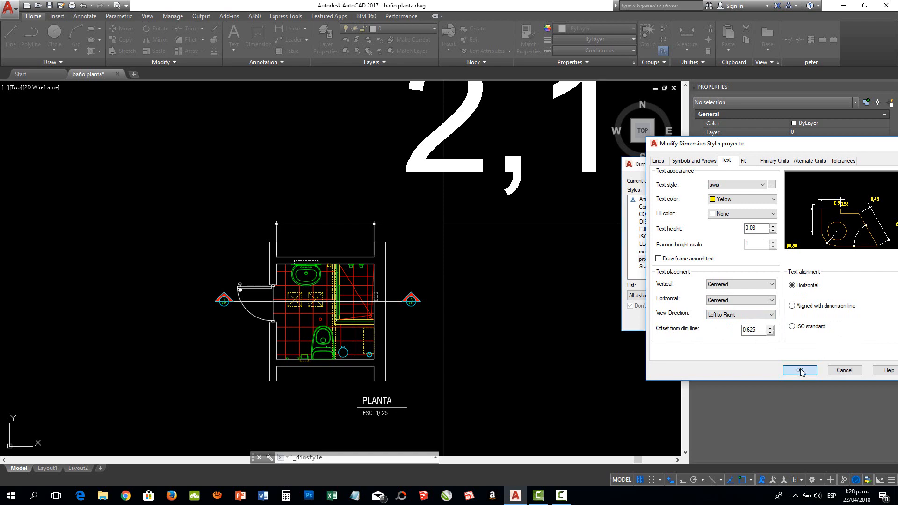
click(799, 320)
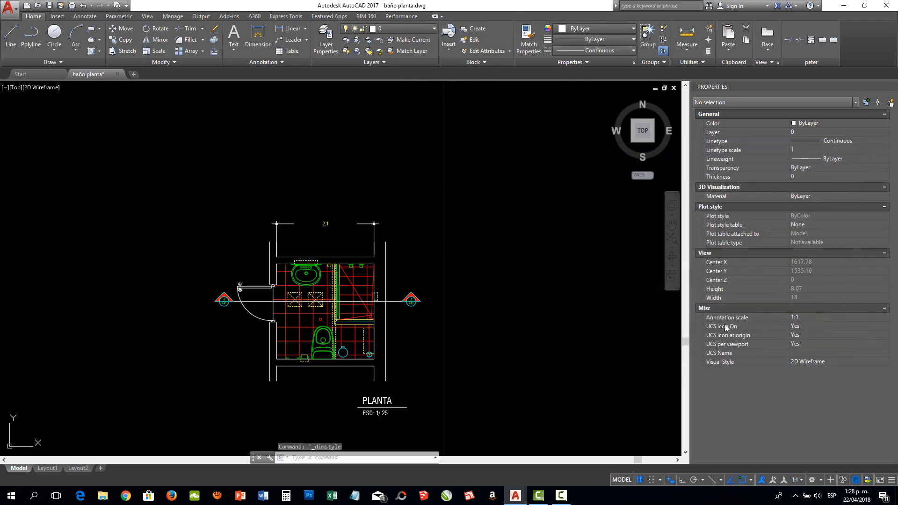
Modify the proyecto style so that its text offset from the dimension line is 0.015.
scroll(317, 219, up, 6)
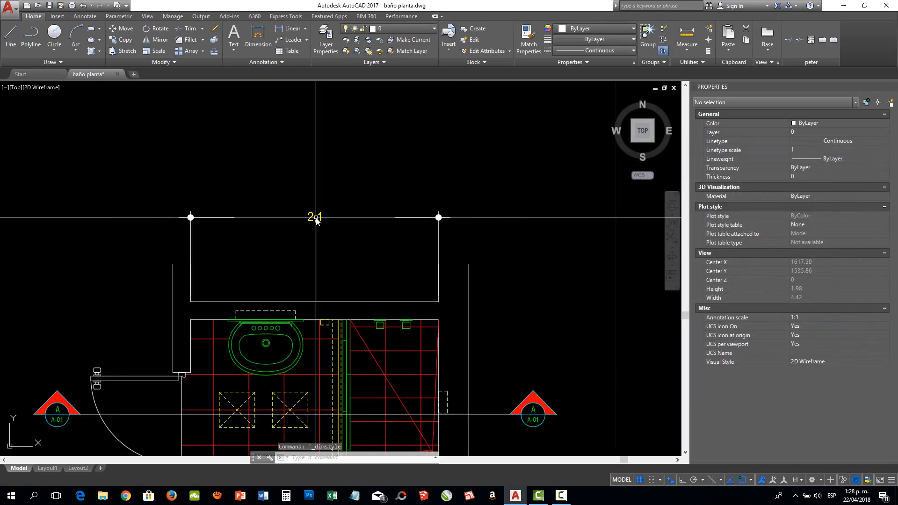
scroll(316, 221, down, 4)
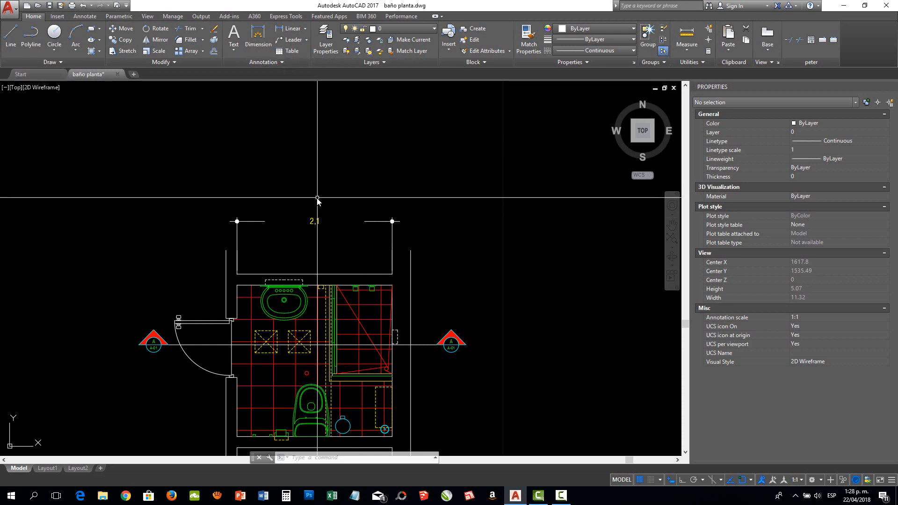
scroll(314, 225, up, 4)
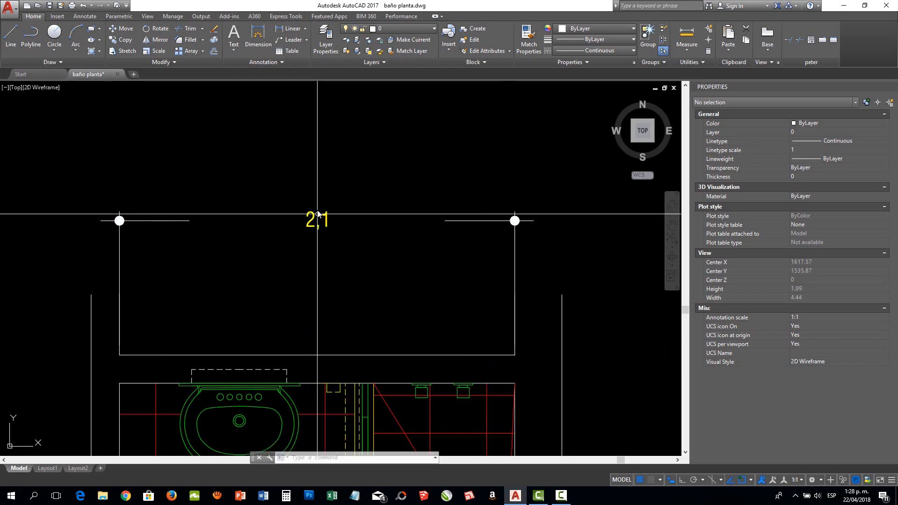
scroll(318, 201, down, 4)
click(255, 62)
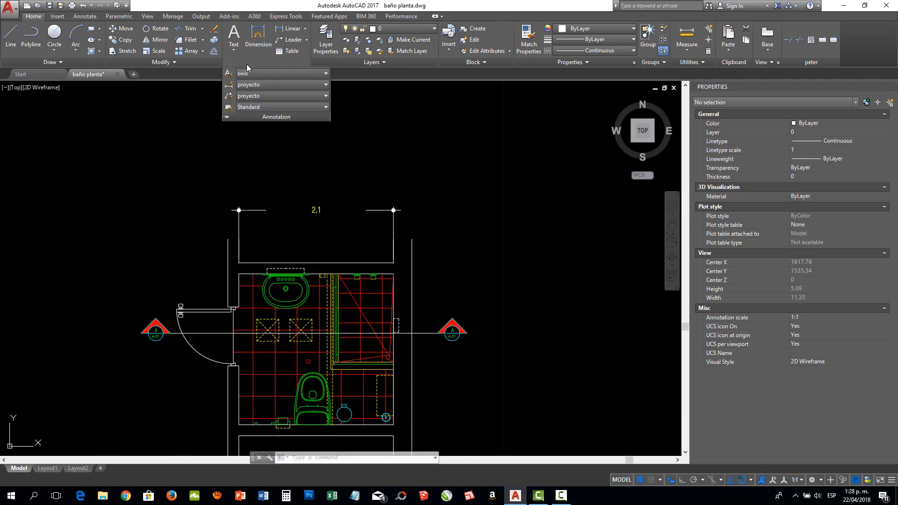
click(229, 85)
drag(482, 164, 783, 160)
click(849, 222)
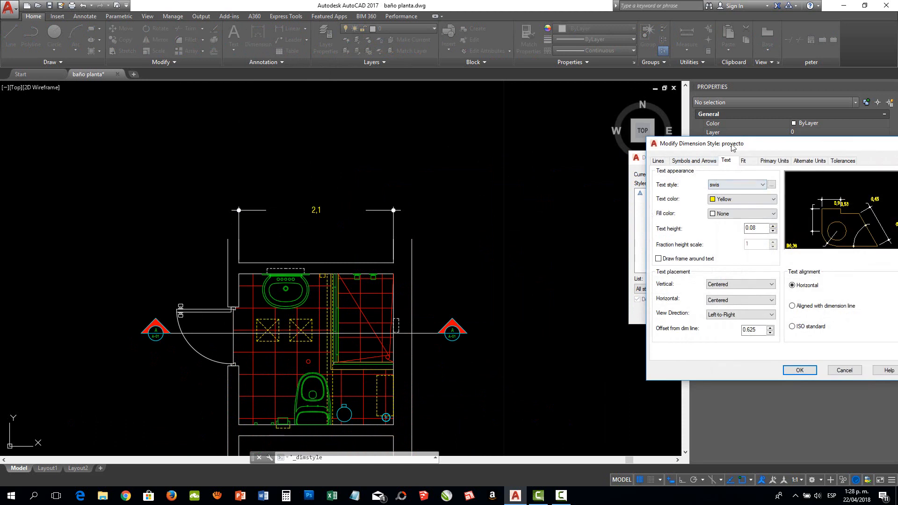
drag(733, 147, 690, 143)
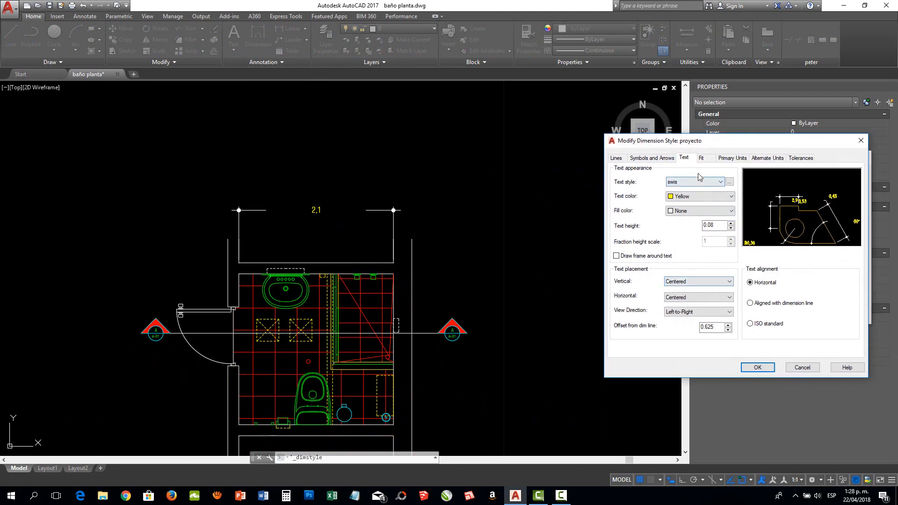
double_click(713, 327)
key(BackSpace)
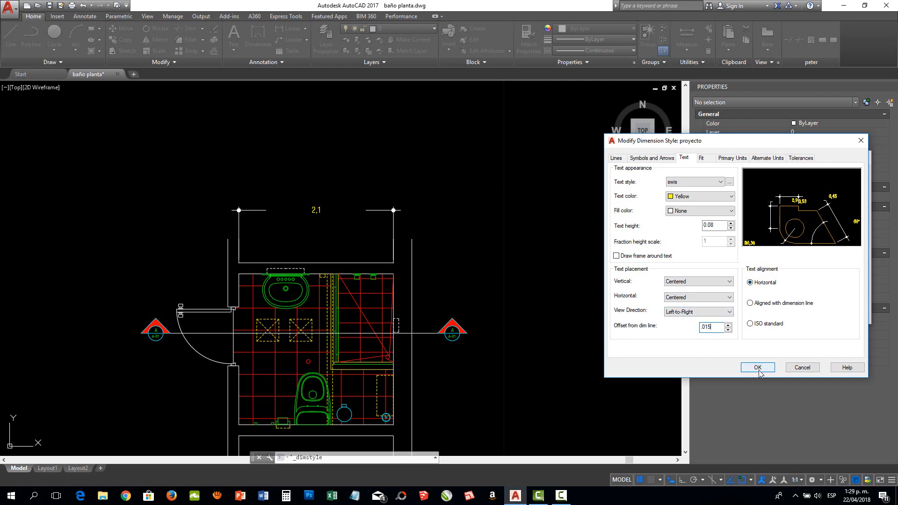
Turn off trailing zero suppression for the linear dimensions in the proyecto style's primary units and apply the style.
click(727, 160)
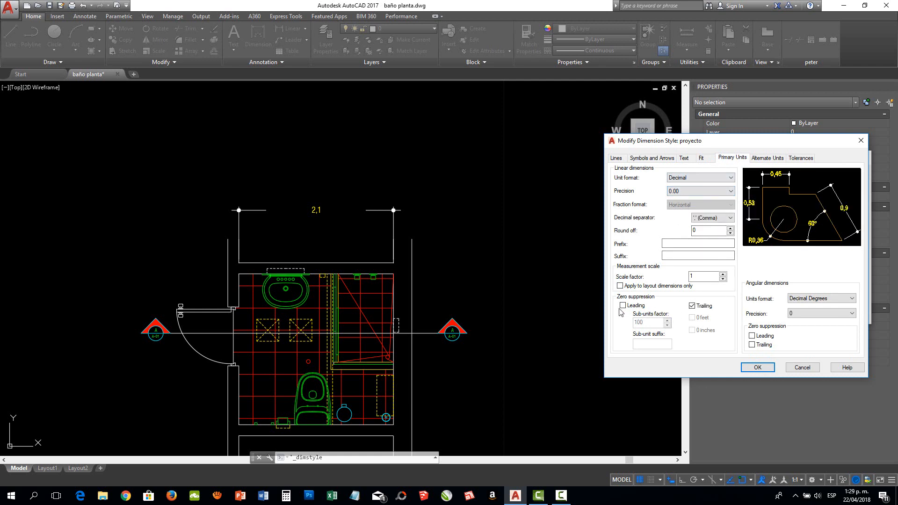
click(693, 307)
click(693, 307)
click(695, 306)
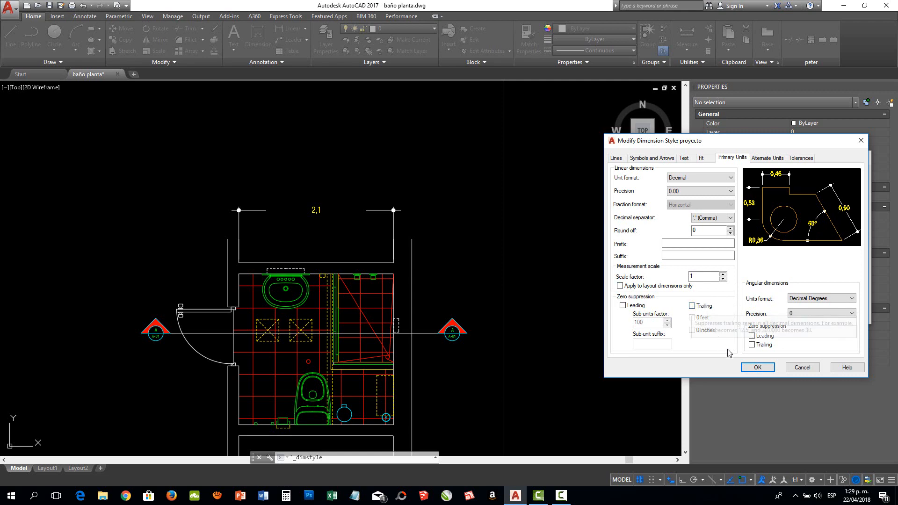
click(758, 367)
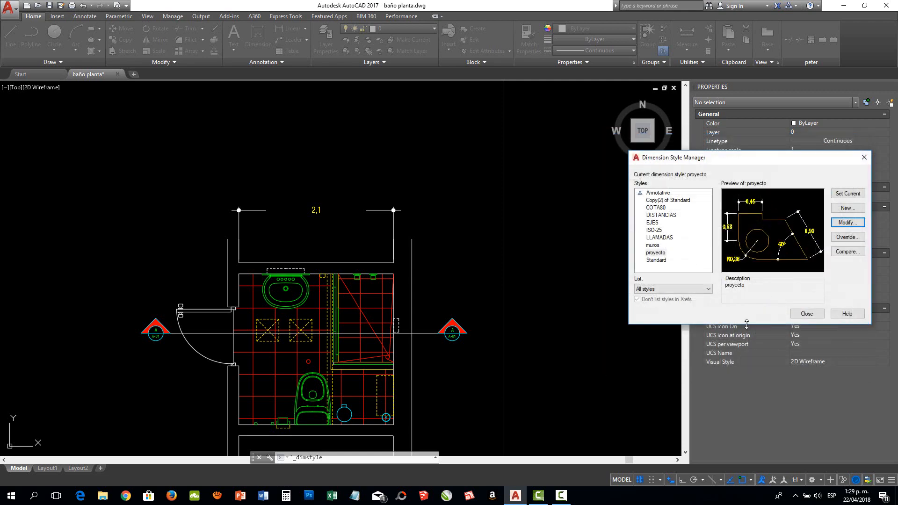
click(808, 313)
Add a vertical linear dimension beside the right wall, from the bathroom's lower right inner corner to the lower edge of the shower curb.
scroll(326, 236, up, 2)
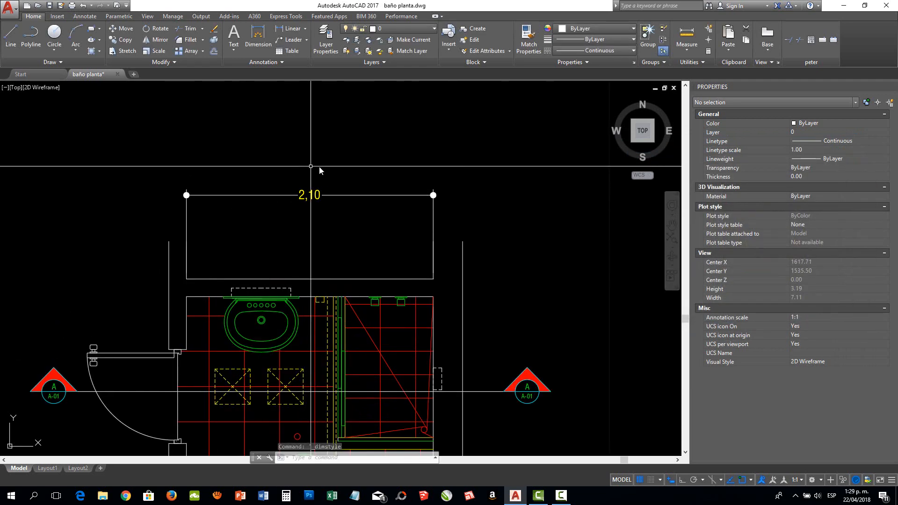
scroll(332, 227, down, 3)
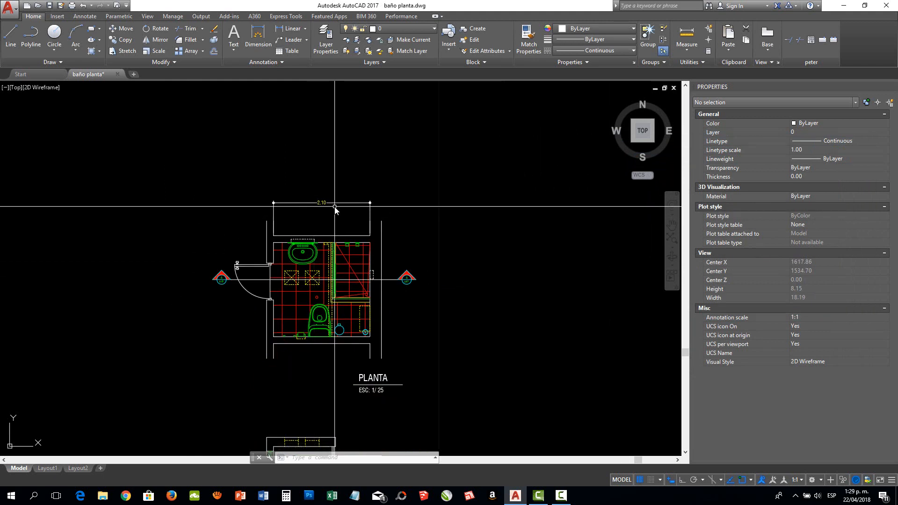
click(281, 33)
scroll(378, 338, up, 4)
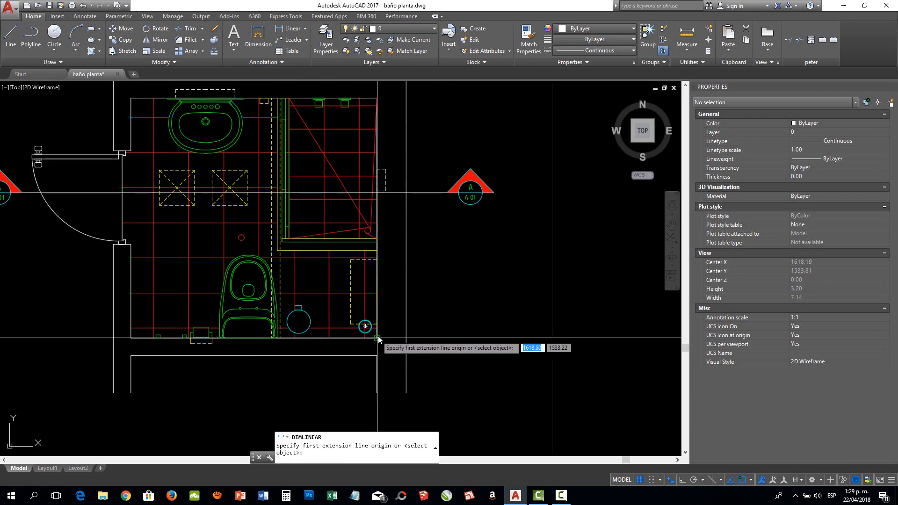
click(378, 337)
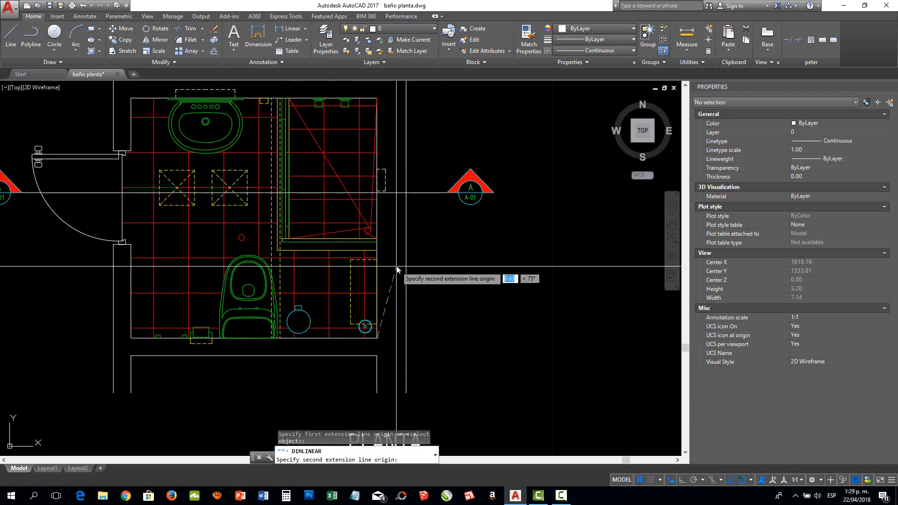
click(378, 251)
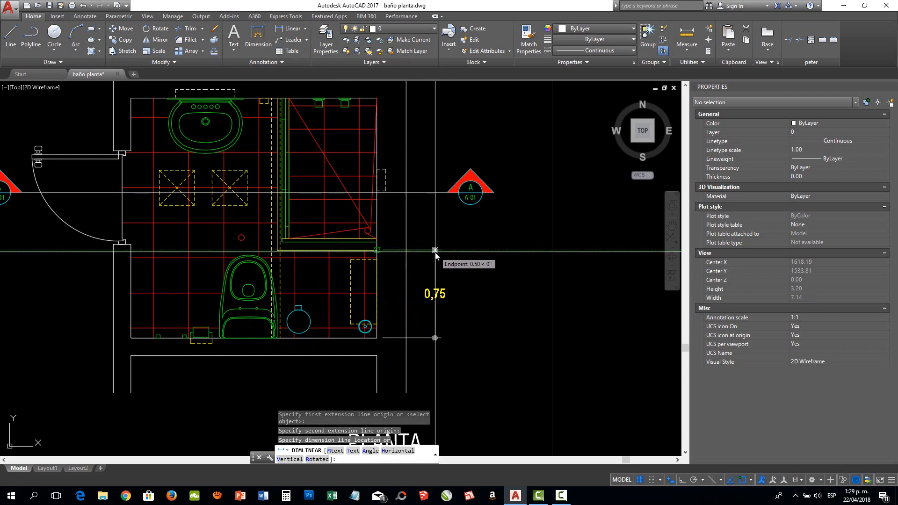
click(435, 250)
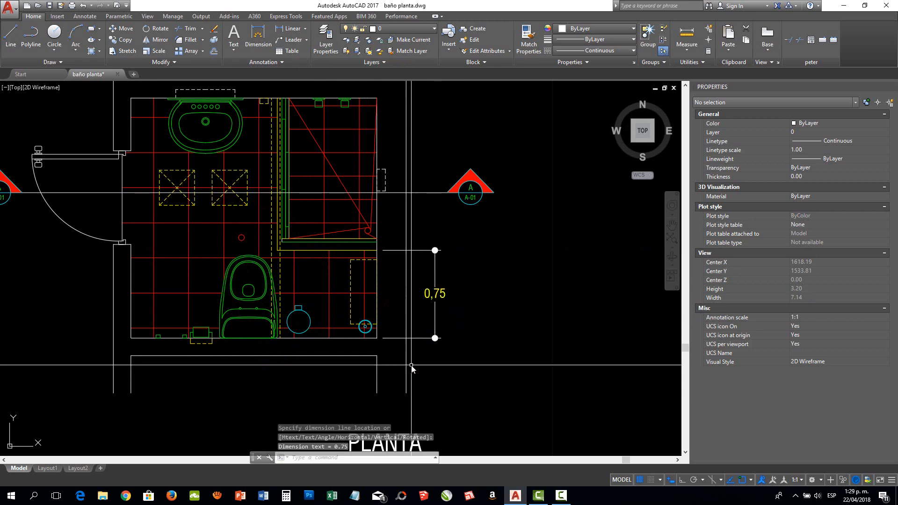
Dimension the shower curb's thickness at the right wall, in line with the dimension below it.
click(290, 29)
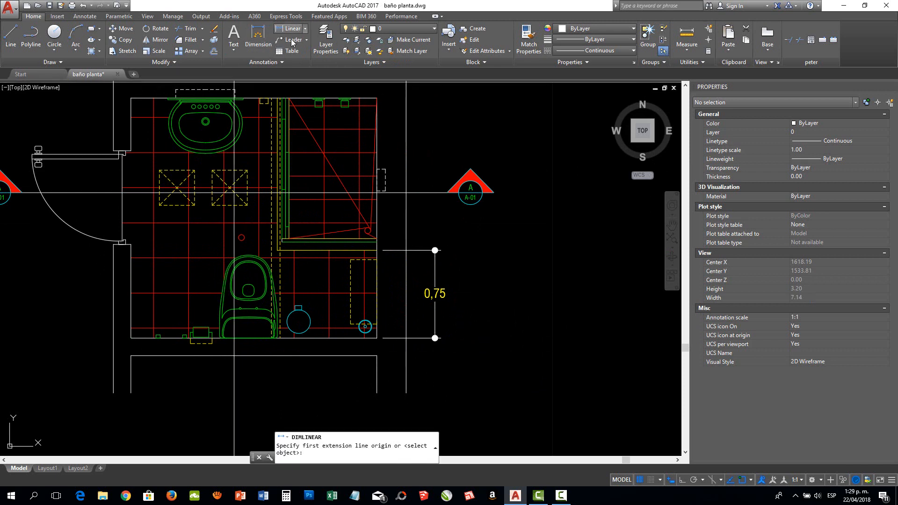
click(377, 250)
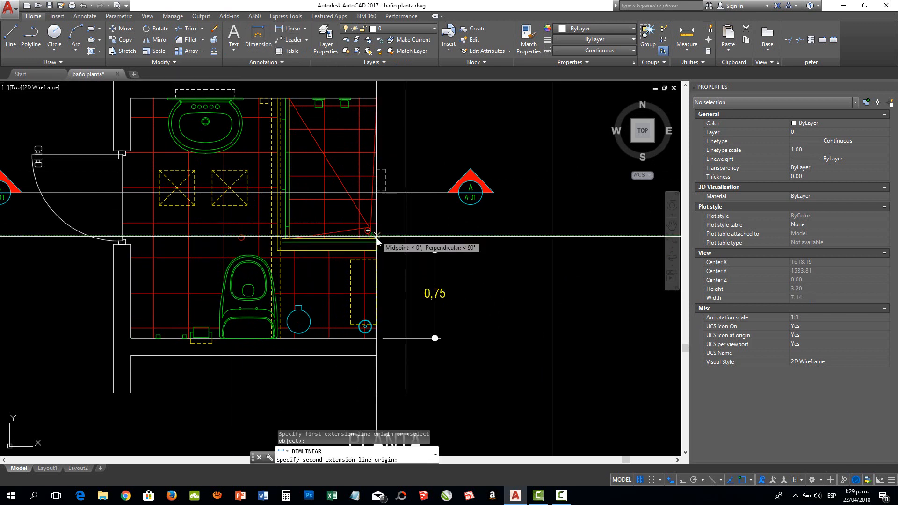
click(377, 238)
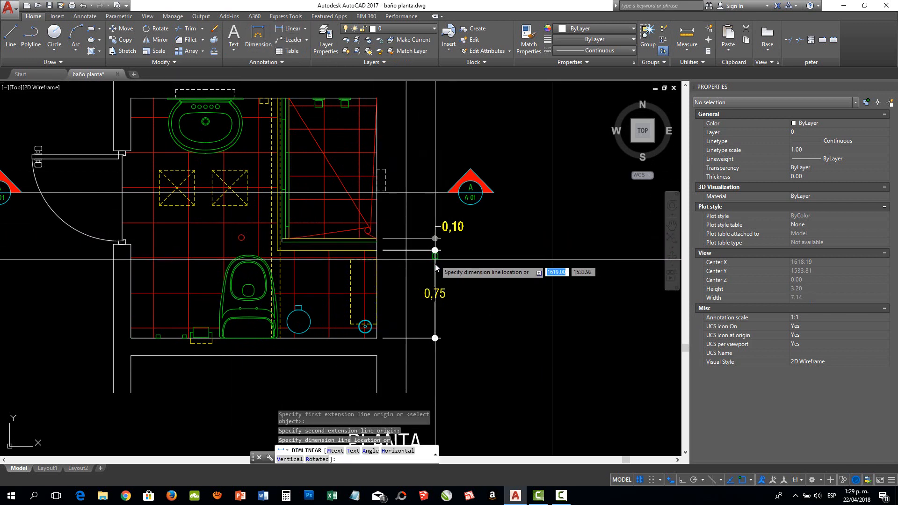
click(435, 269)
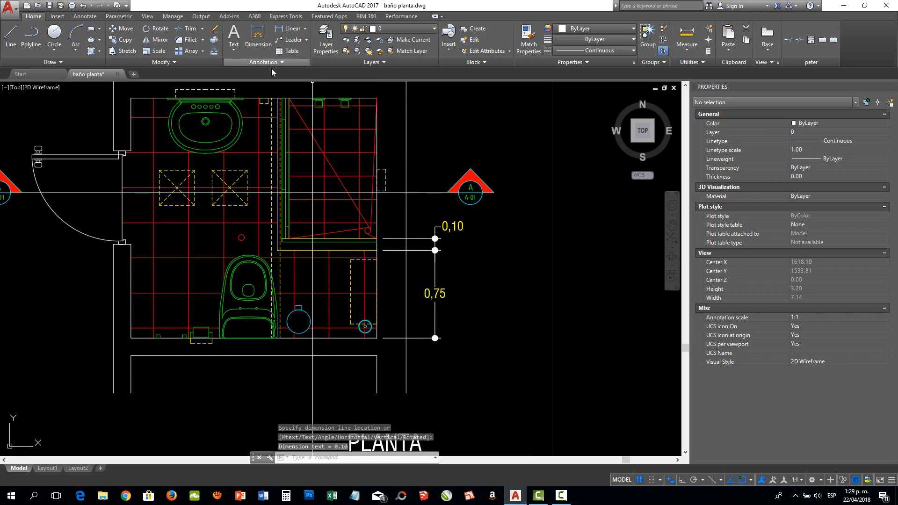
Dimension the shower's length from the curb's upper edge to the upper right inner corner, aligned with the other vertical dimensions.
click(281, 29)
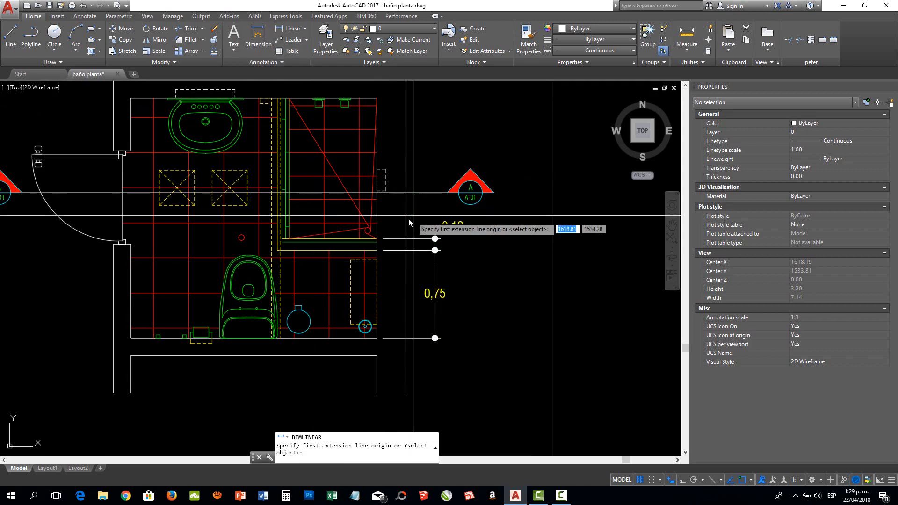
click(377, 238)
click(377, 98)
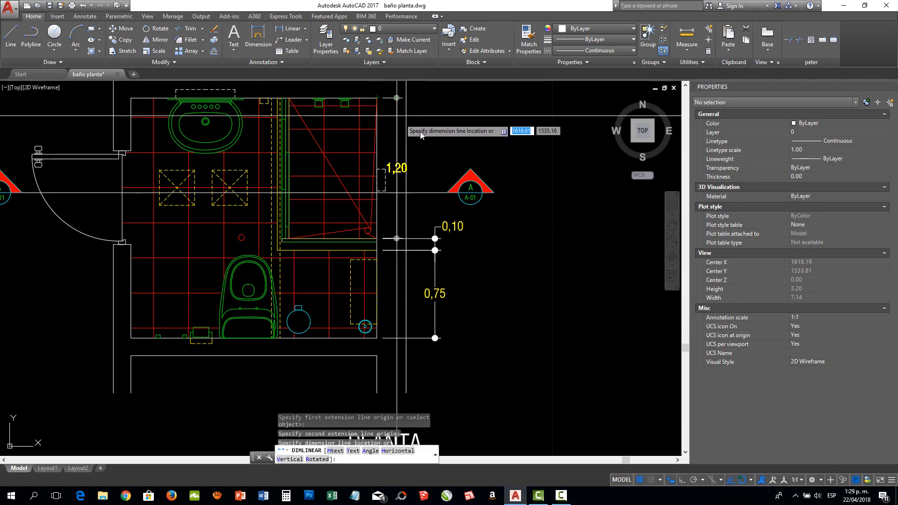
click(435, 238)
Delete the three vertical dimensions beside the bathroom's right wall.
scroll(312, 258, down, 3)
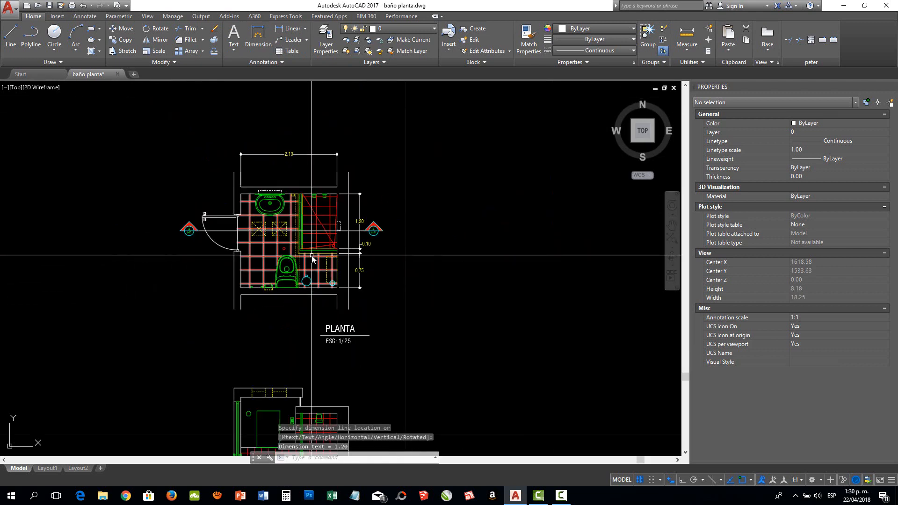
scroll(290, 223, up, 3)
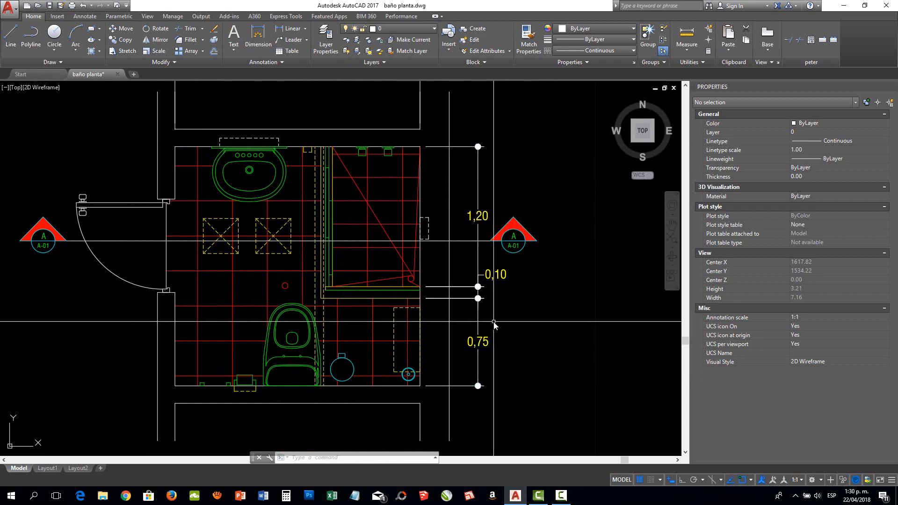
scroll(496, 274, up, 4)
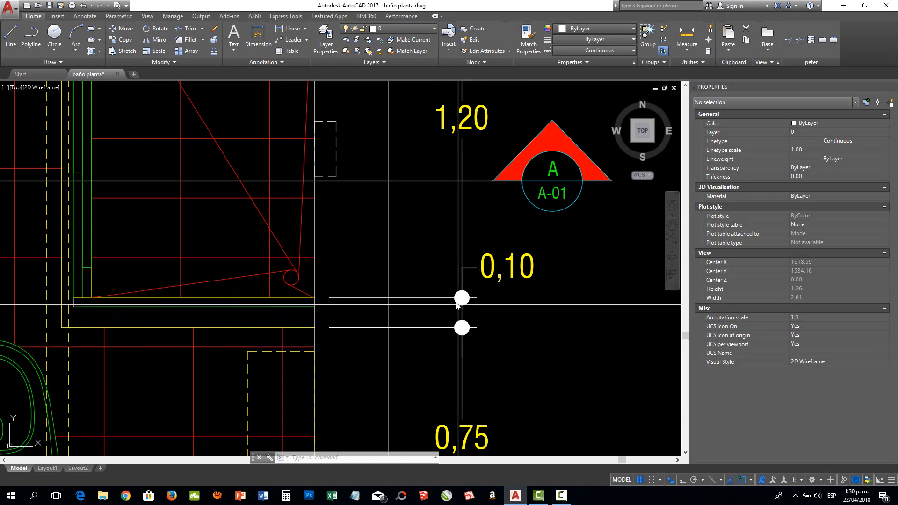
scroll(471, 284, down, 2)
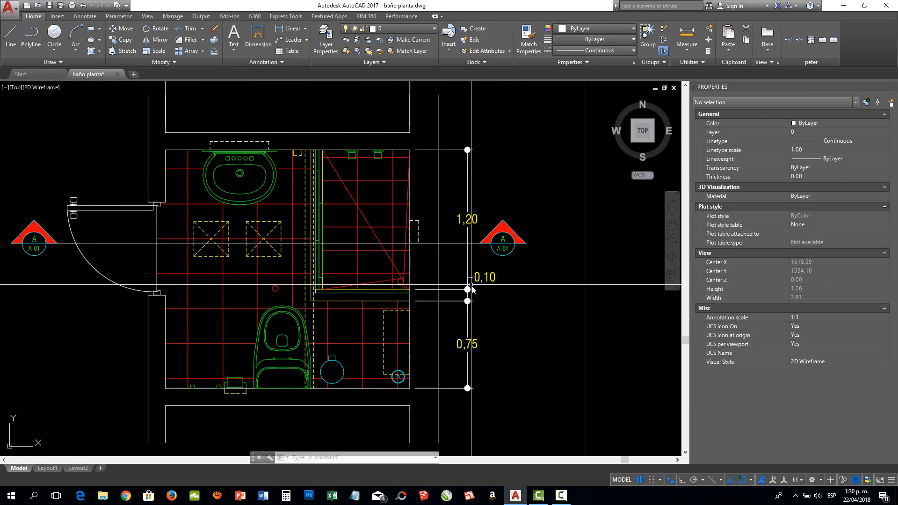
click(497, 310)
click(459, 273)
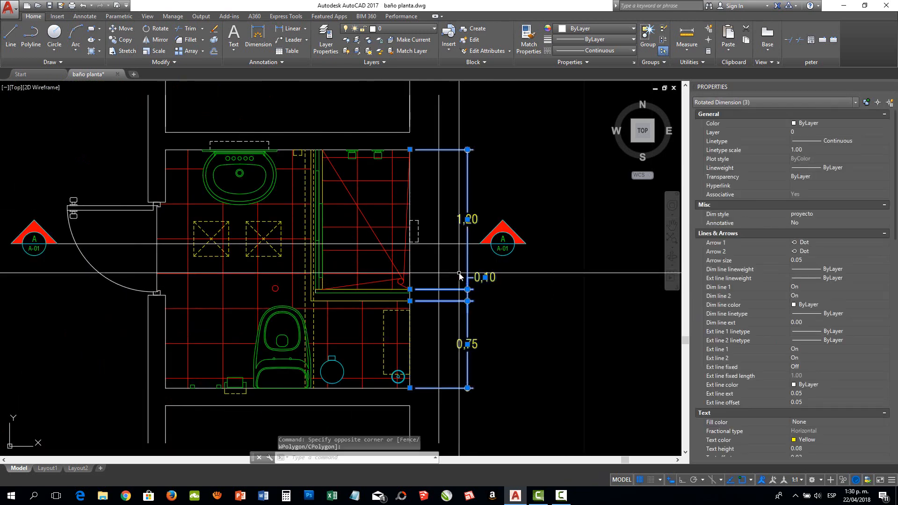
key(Delete)
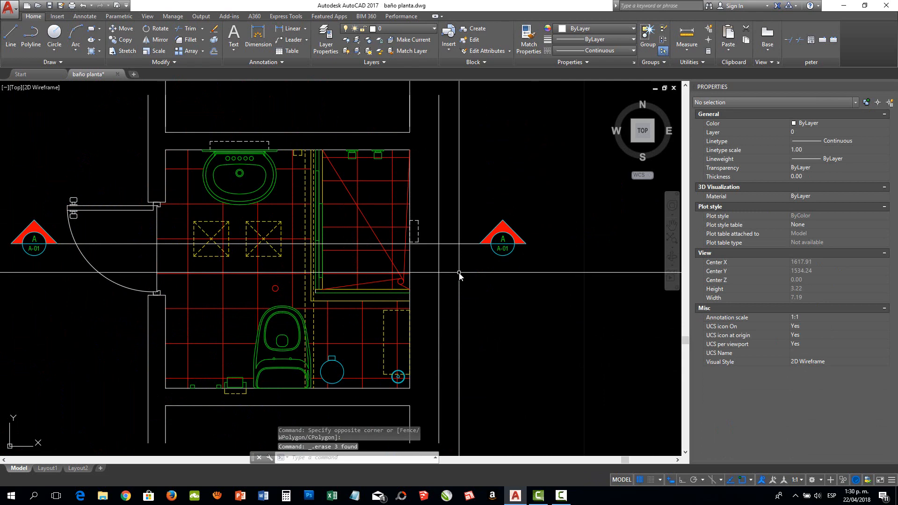
Modify the proyecto dimension style so that its arrow size is 0.035.
click(262, 63)
click(229, 85)
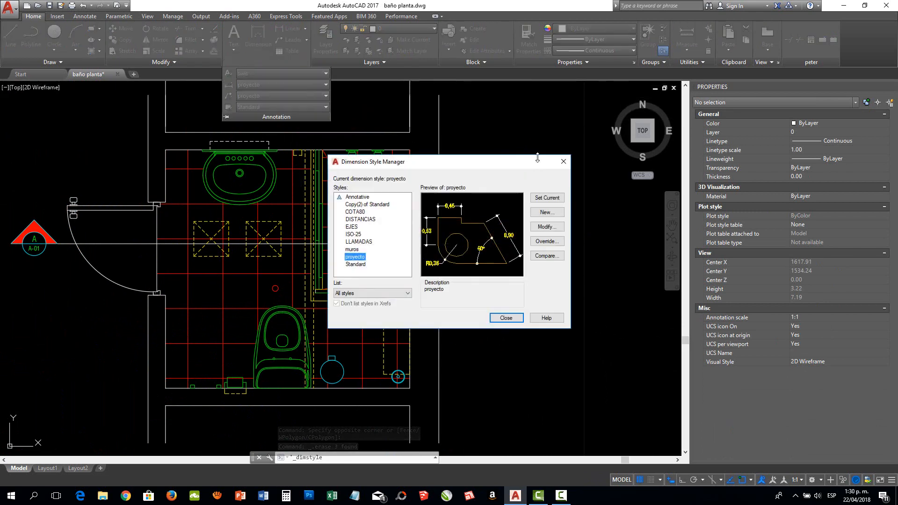
drag(538, 159, 798, 125)
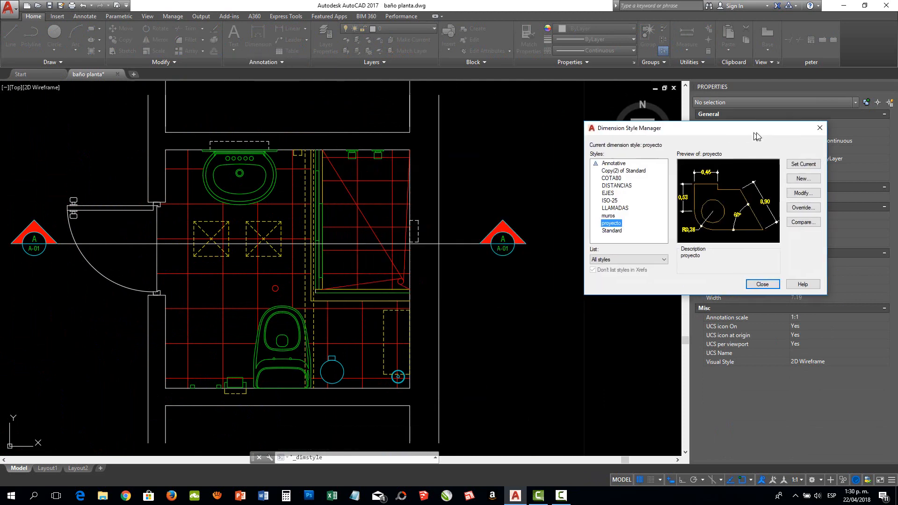
click(812, 195)
drag(677, 143, 667, 142)
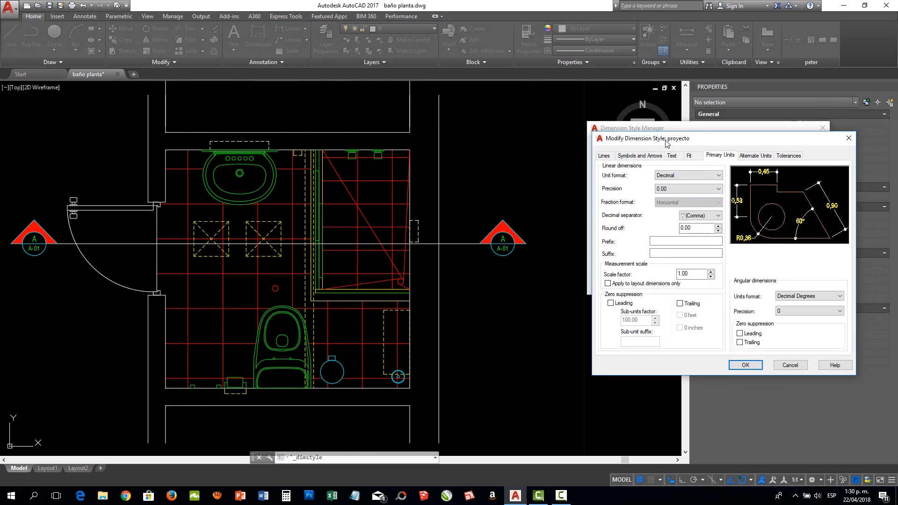
click(604, 155)
click(630, 156)
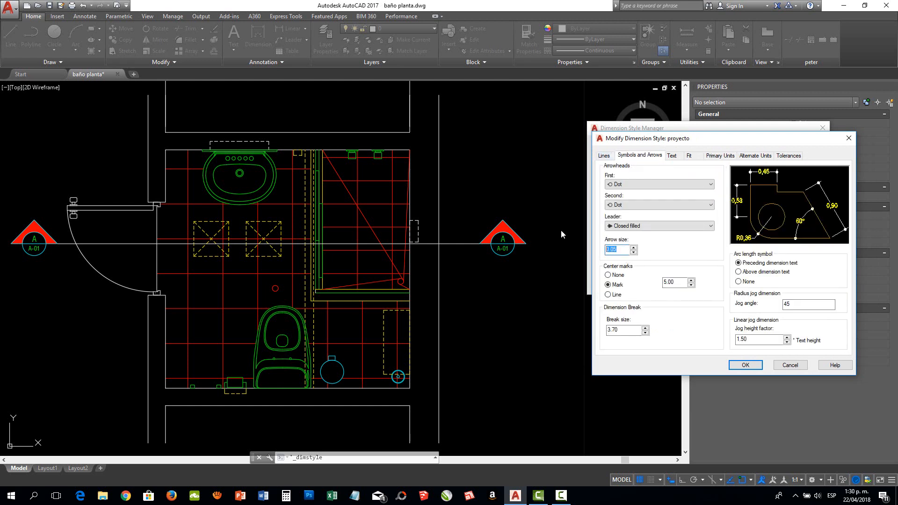
text(0.035)
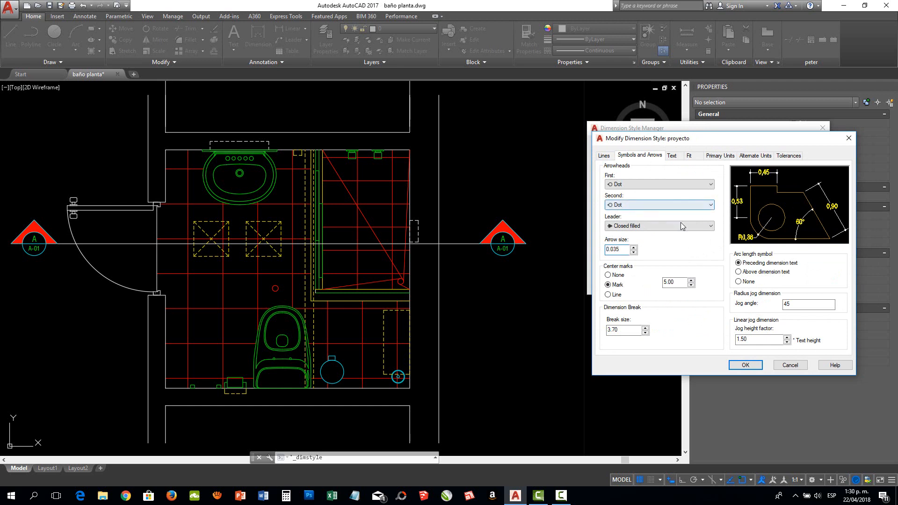
Set the proyecto style's text height to 0.06 and its fit option to always keep text between extension lines.
click(672, 156)
double_click(695, 223)
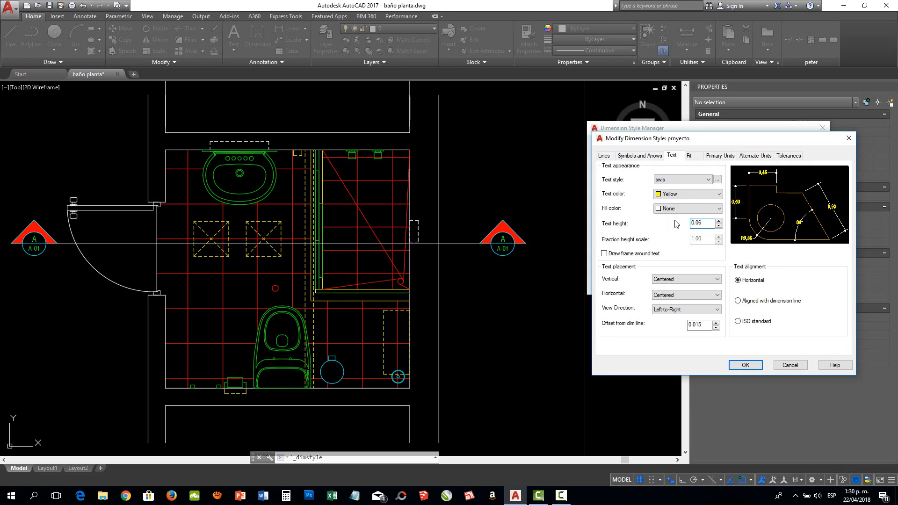
click(697, 158)
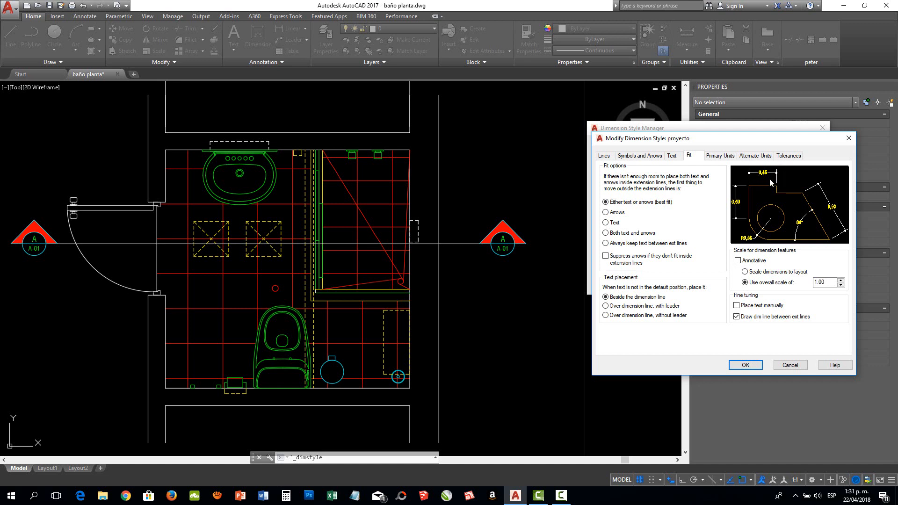
click(606, 244)
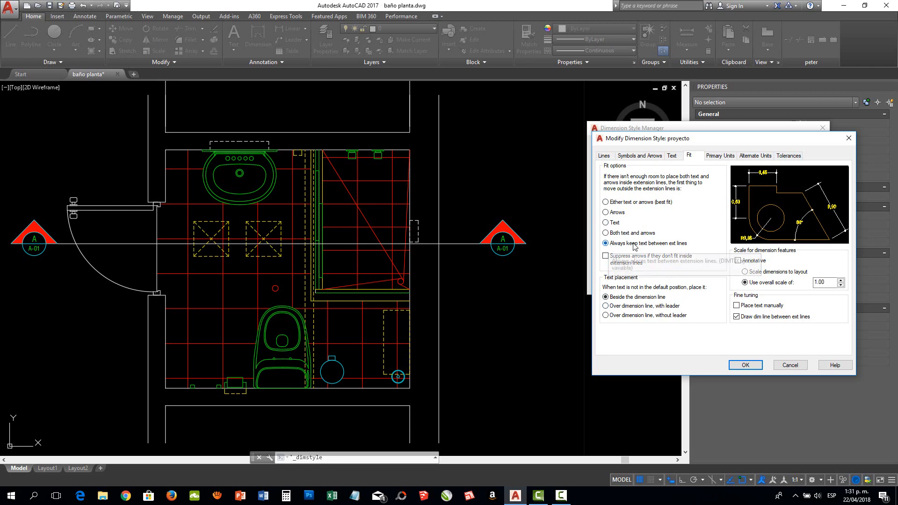
Set the decimal separator to Period in the proyecto style's primary units and apply the modified style.
click(723, 156)
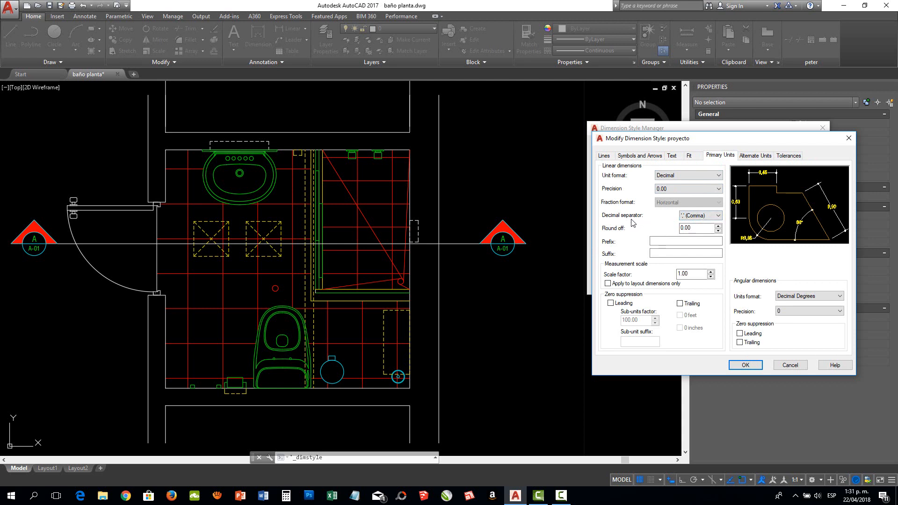
click(705, 217)
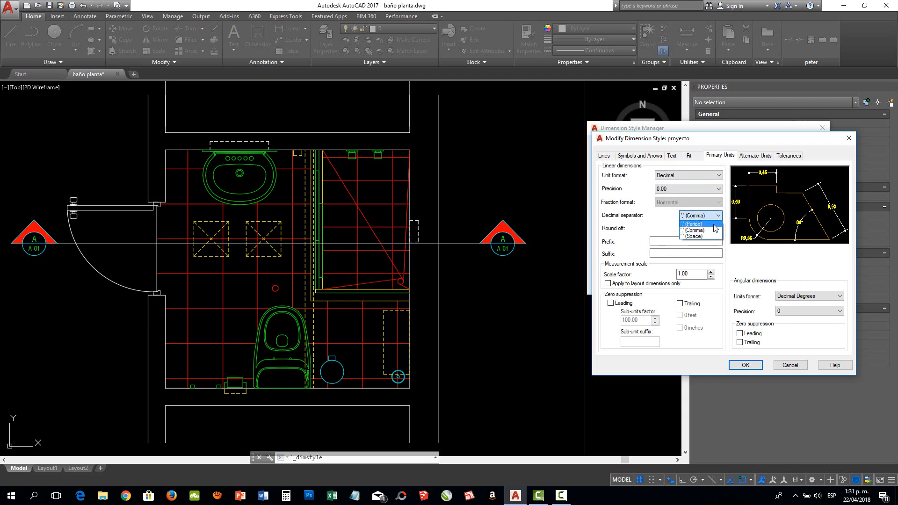
click(705, 224)
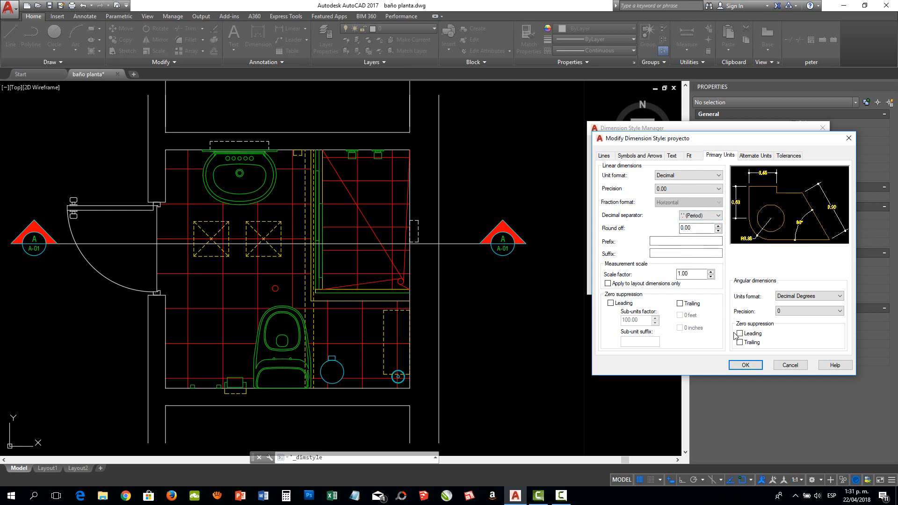
click(744, 366)
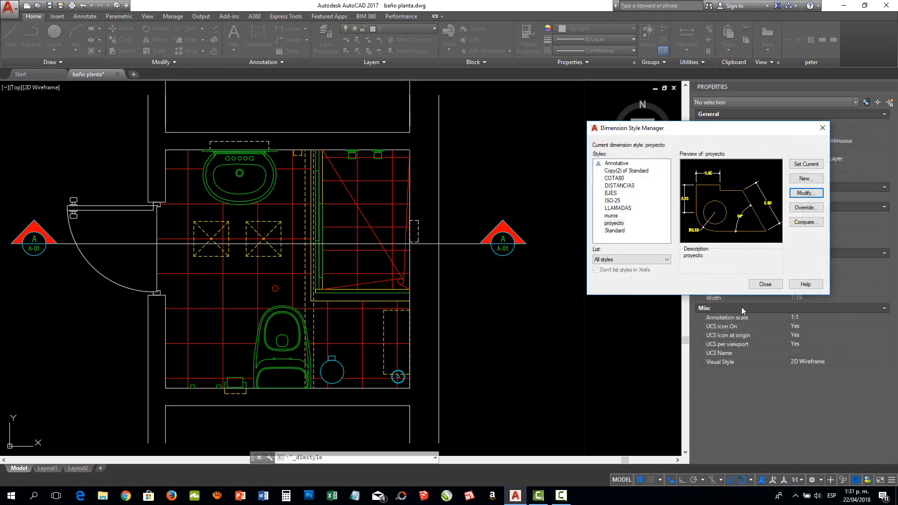
click(765, 285)
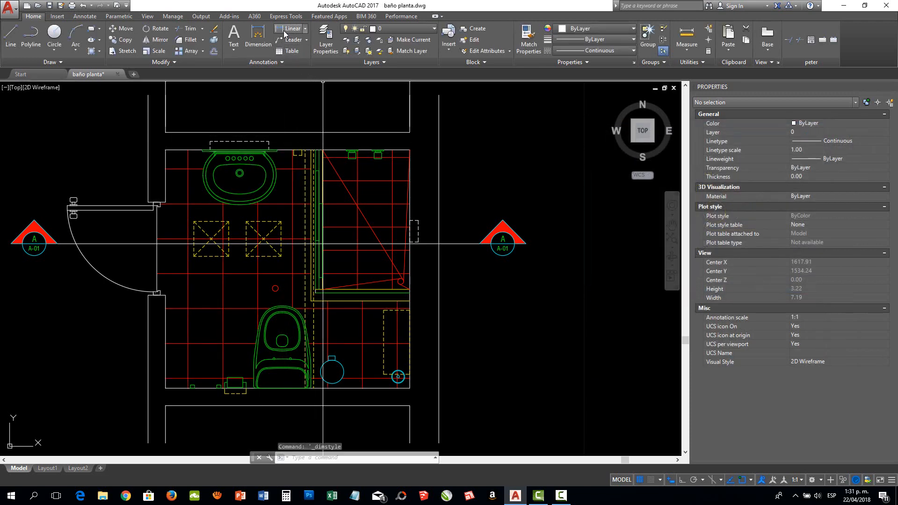
Make COTA numerica the current layer and place a linear dimension outside the right wall, from its lower inner corner to the shower partition's lower edge.
click(389, 28)
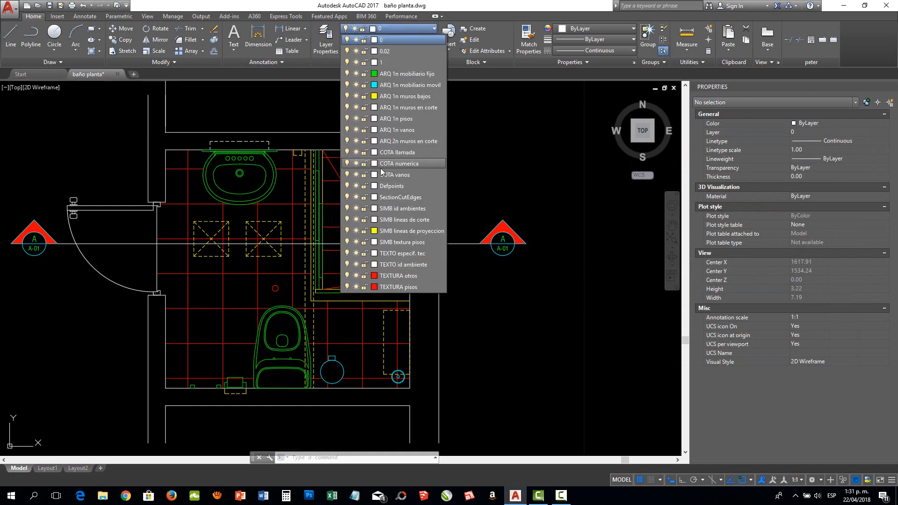
click(398, 164)
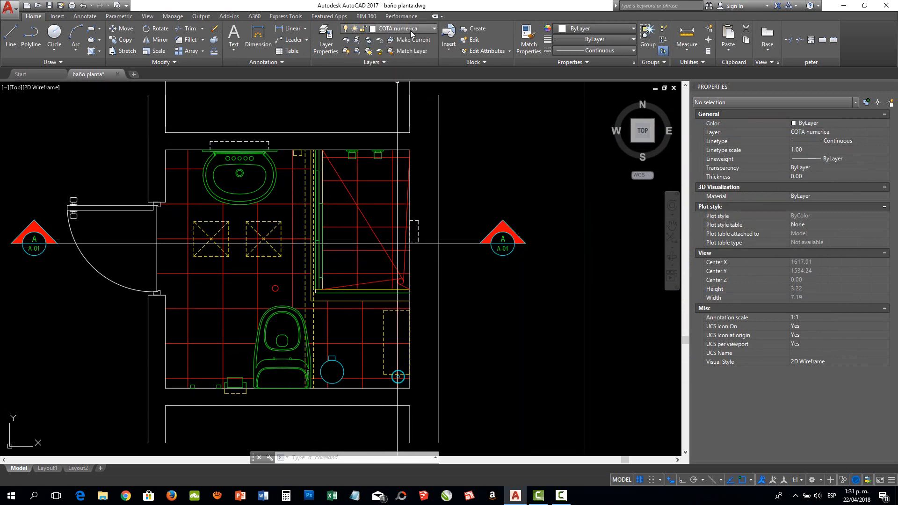
click(280, 30)
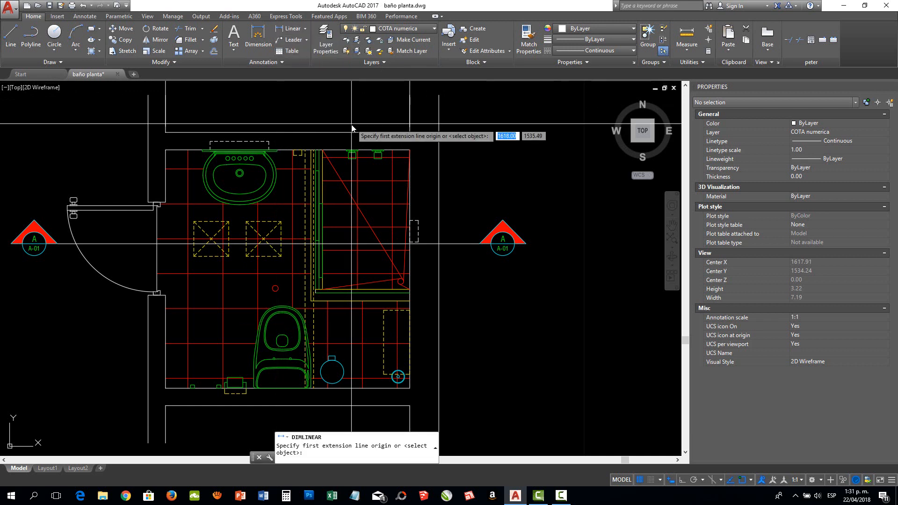
click(410, 387)
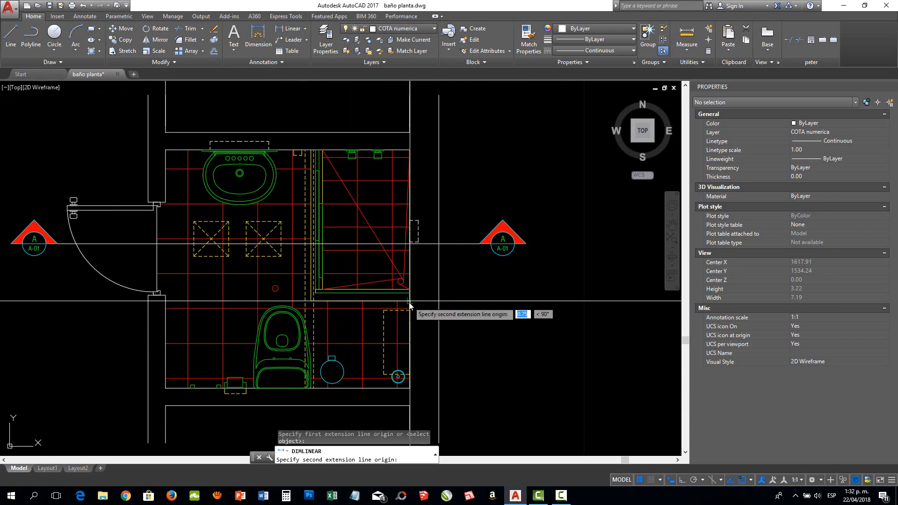
click(410, 302)
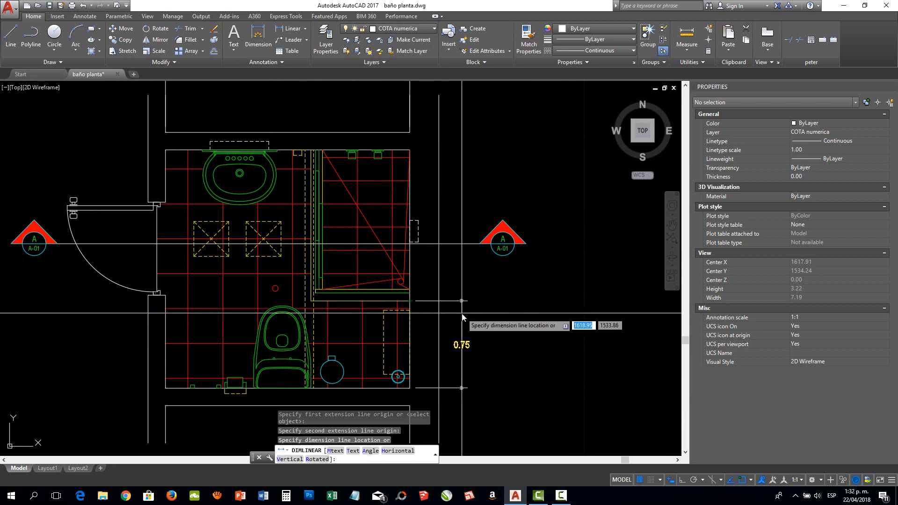
click(462, 317)
scroll(433, 245, down, 2)
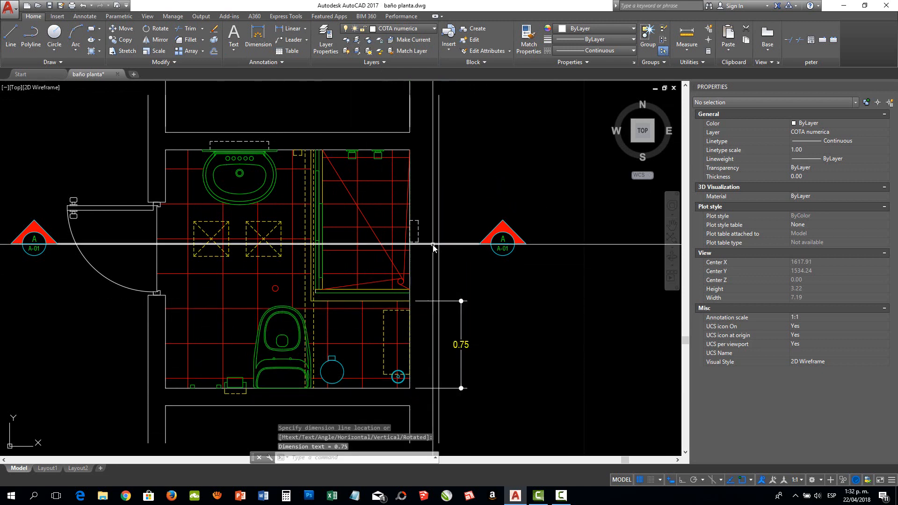
Continue the vertical dimension chain across the shower partition's thickness and up to the room's upper-right inner corner.
scroll(436, 291, up, 2)
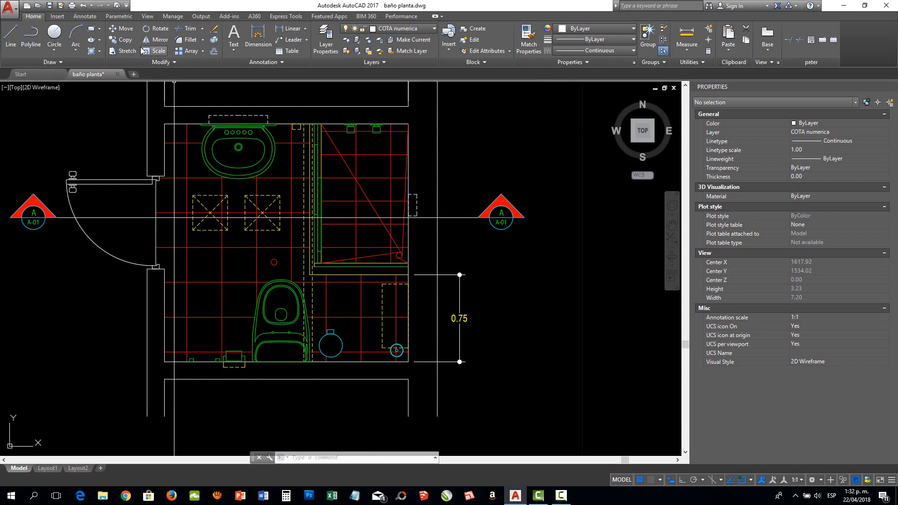
click(86, 17)
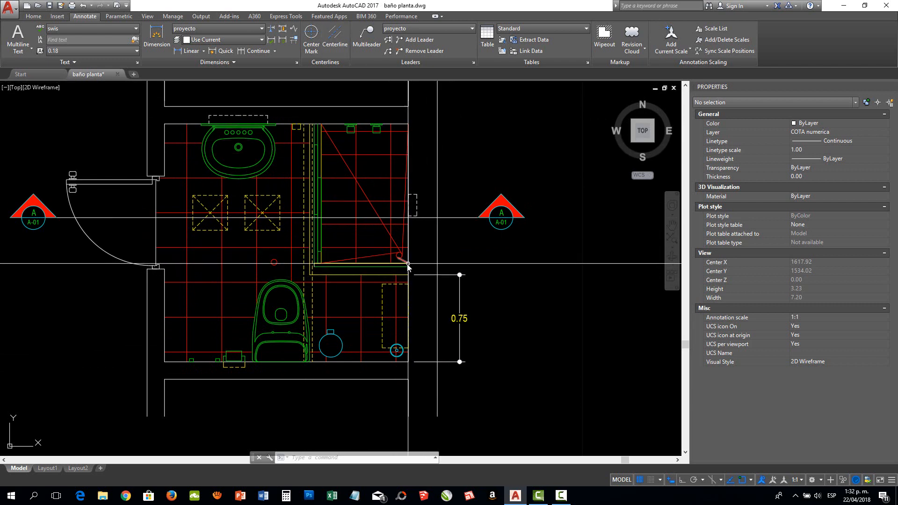
click(252, 52)
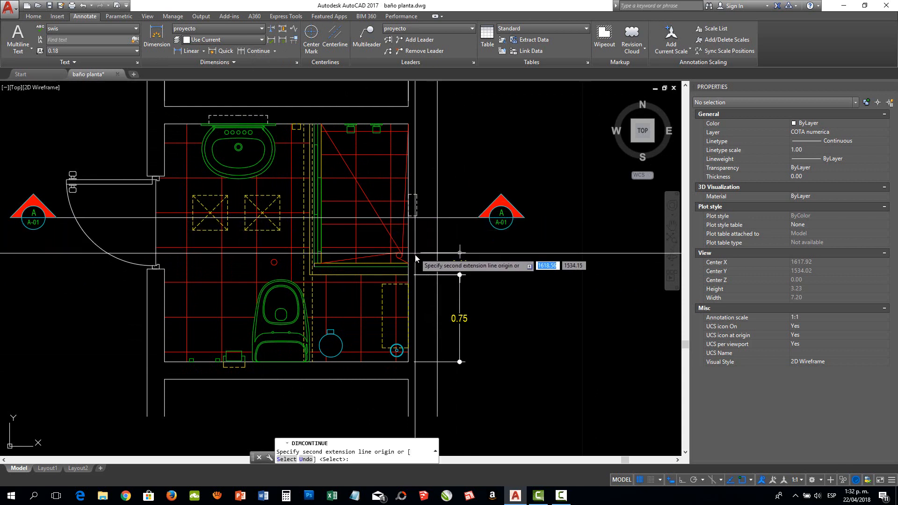
click(409, 264)
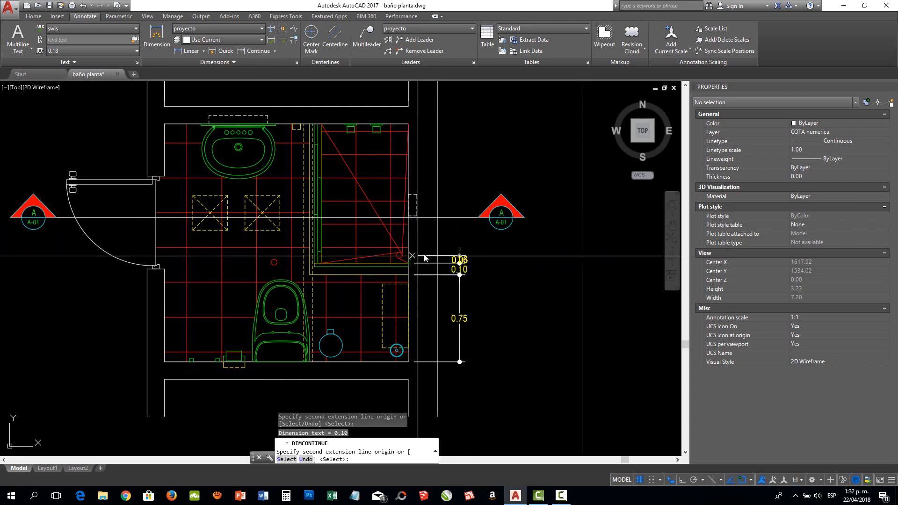
click(409, 124)
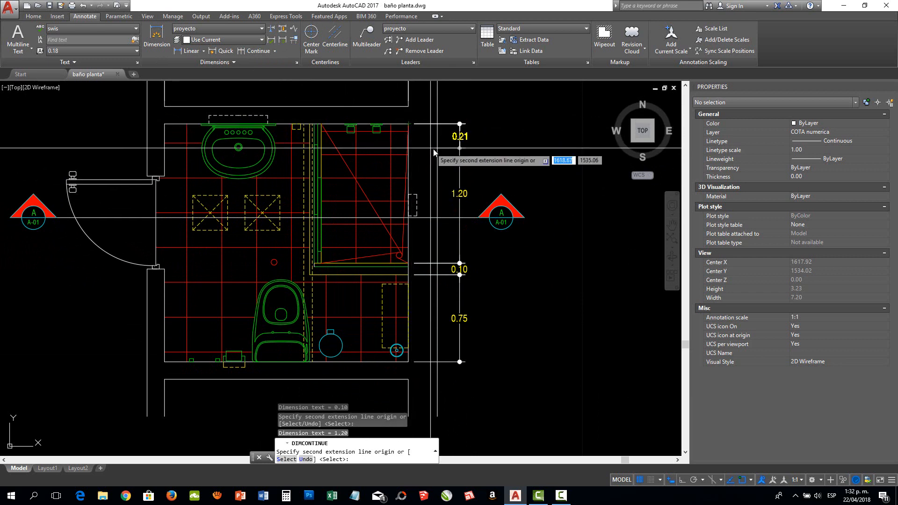
key(Return)
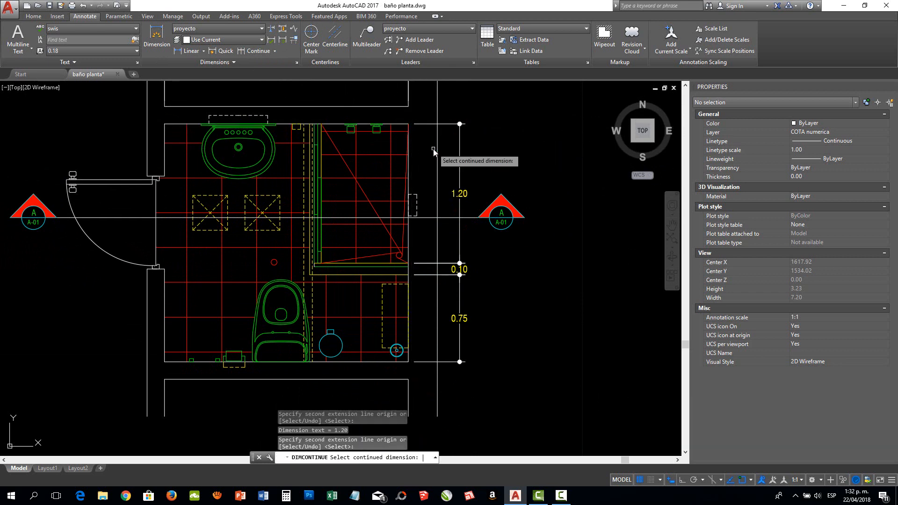
key(Return)
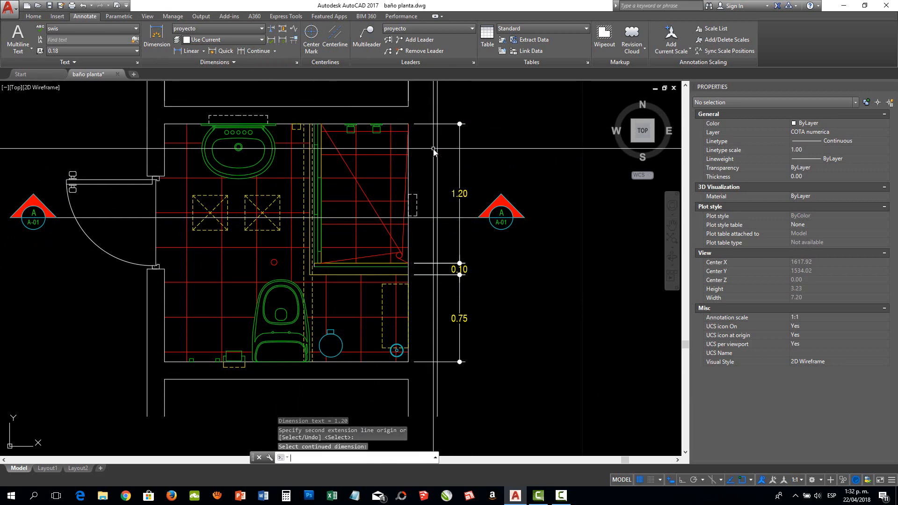
Examine the chained dimensions beside the right wall, checking the text and dots at the shower partition and at full-plan scale.
scroll(434, 150, down, 2)
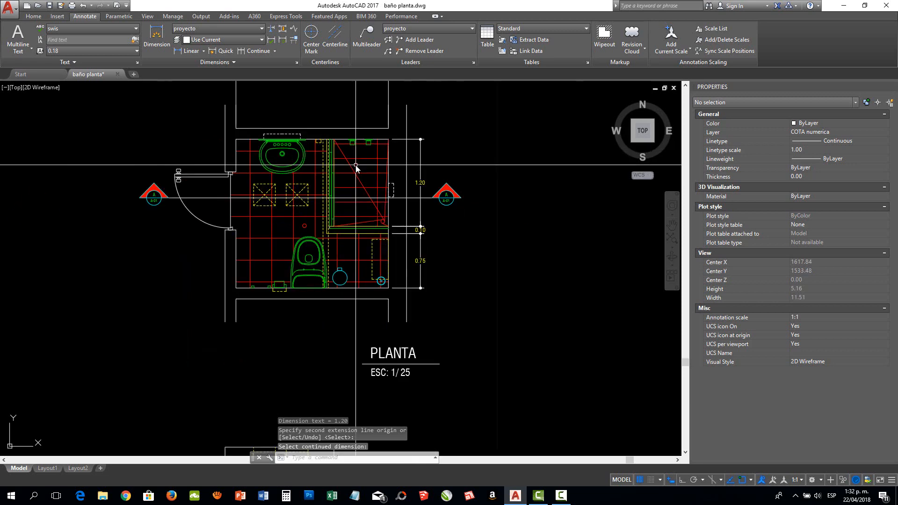
scroll(427, 171, up, 3)
scroll(423, 161, down, 1)
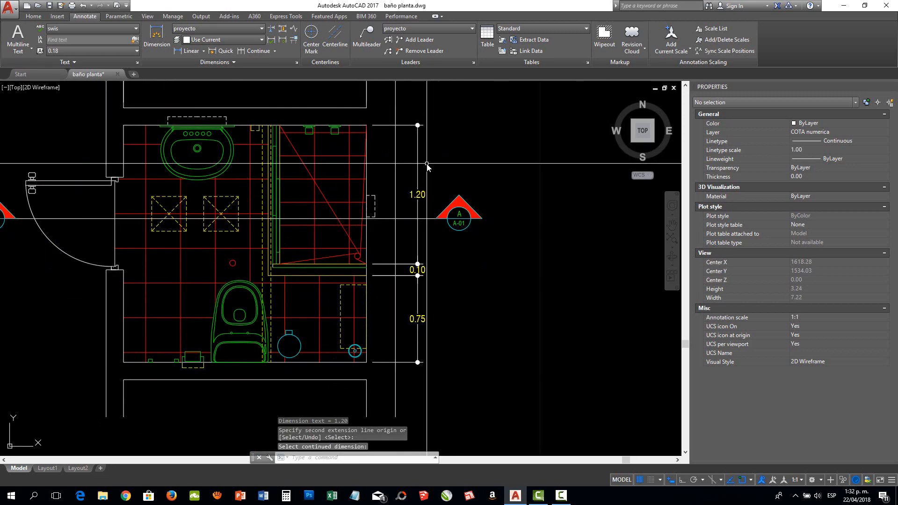
scroll(422, 305, up, 4)
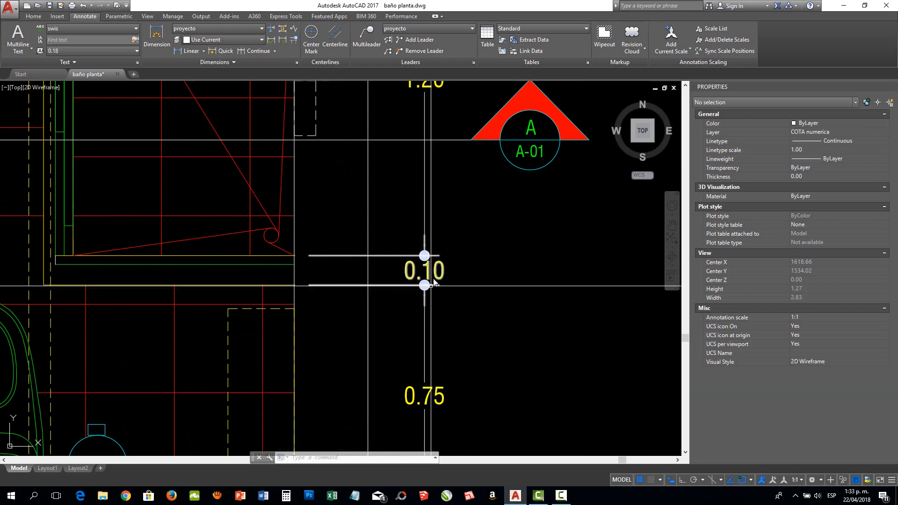
scroll(381, 234, down, 2)
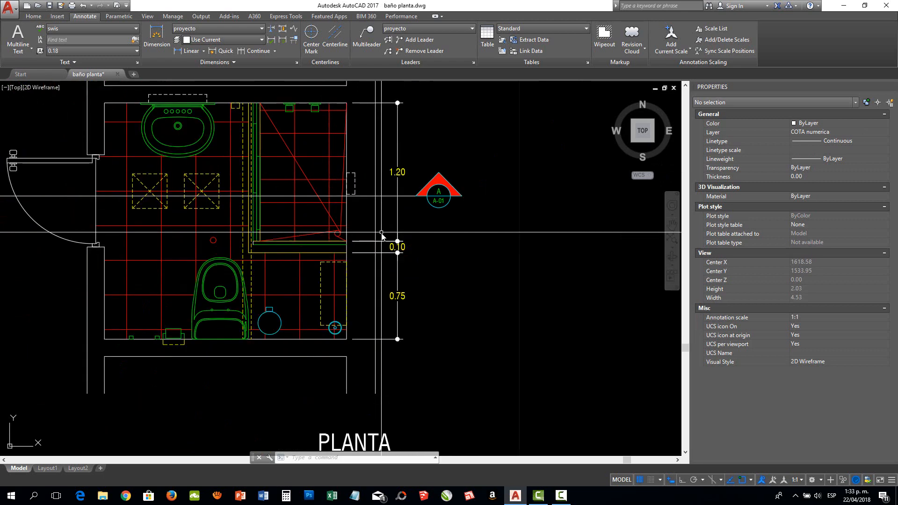
scroll(389, 195, down, 6)
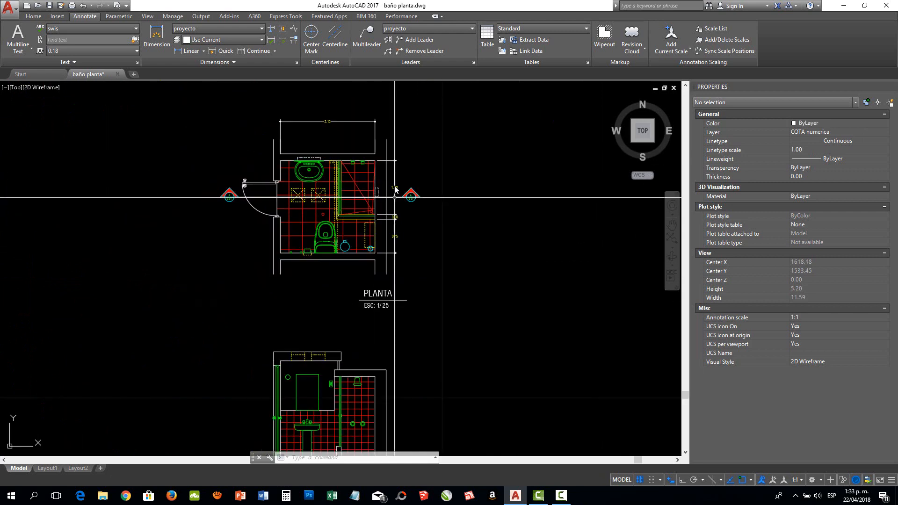
scroll(394, 177, up, 4)
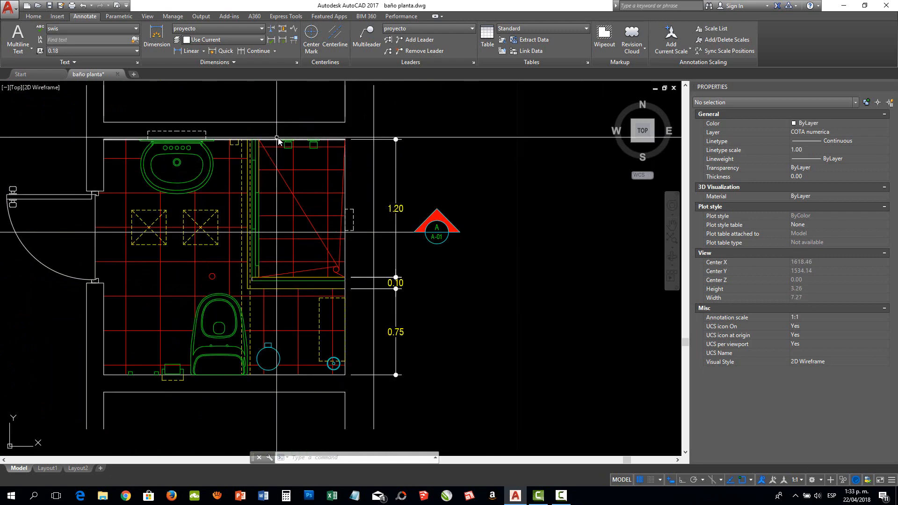
Review the proyecto dimension style's extension line settings, including the offset from origin, and close the style manager.
click(34, 16)
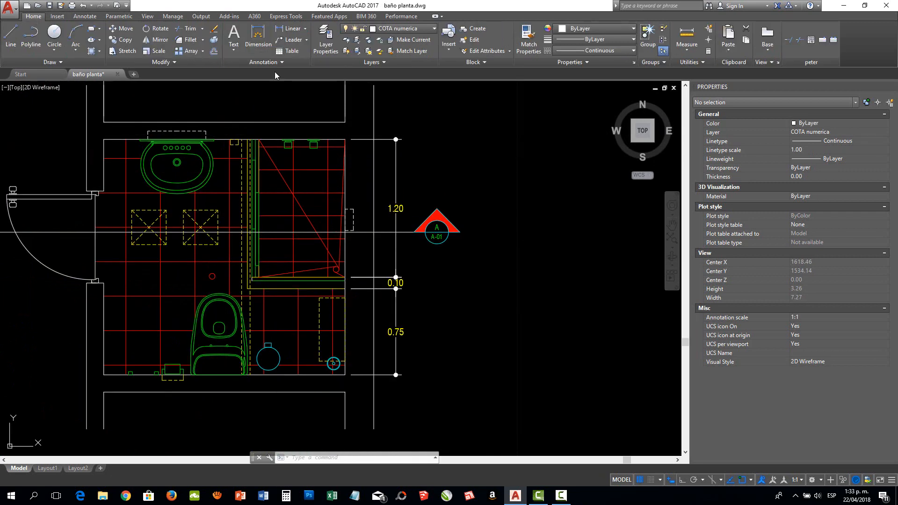
click(266, 63)
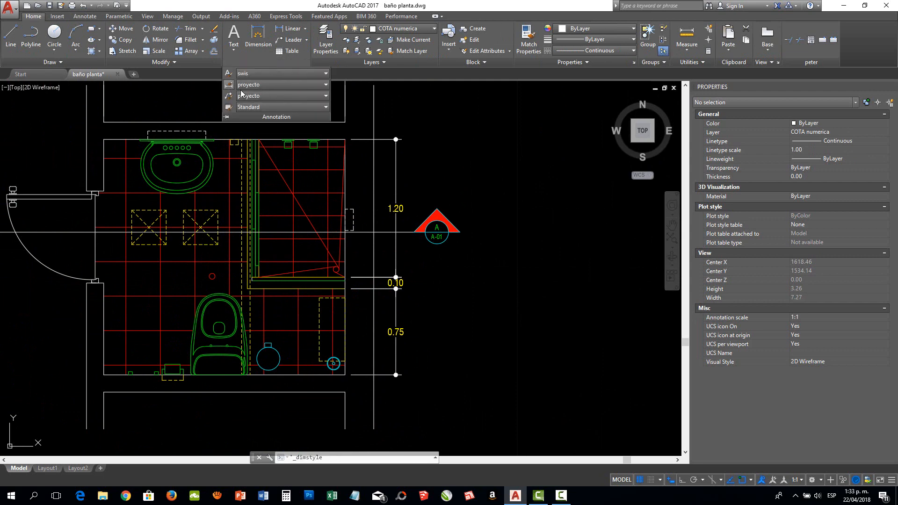
drag(421, 159, 754, 145)
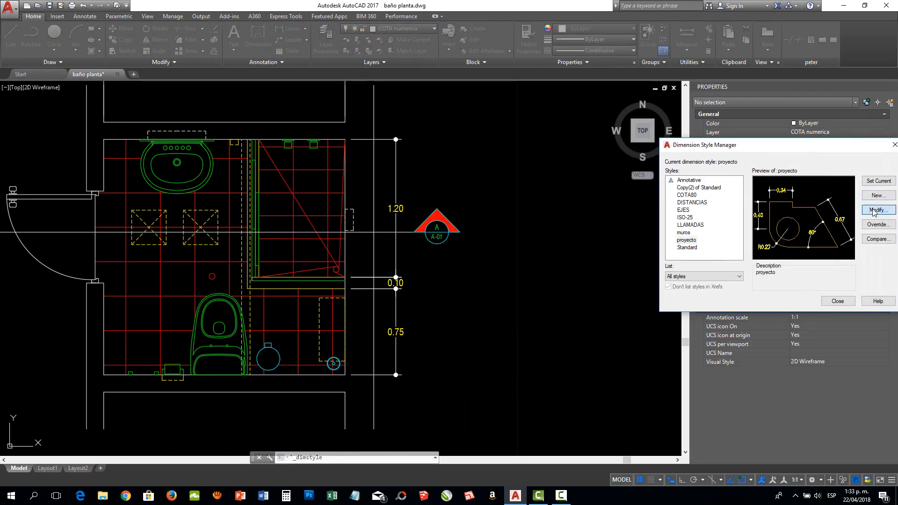
click(873, 212)
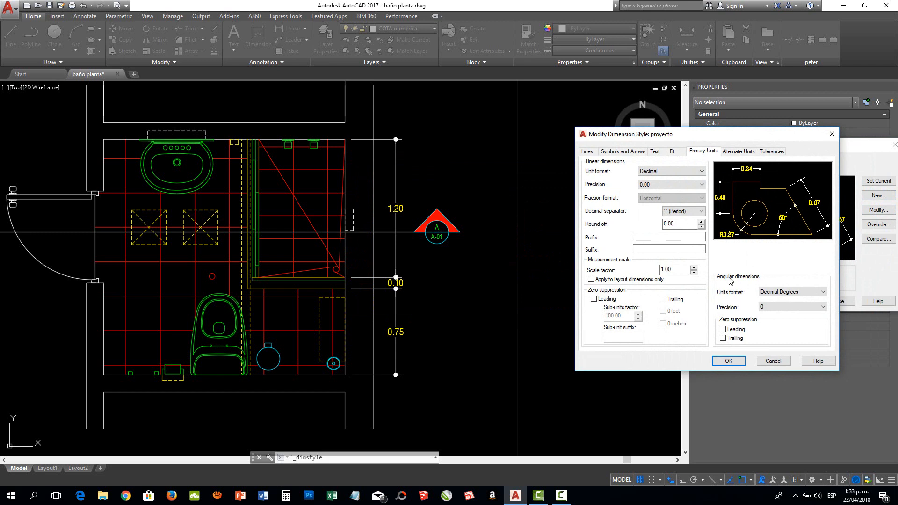
click(588, 152)
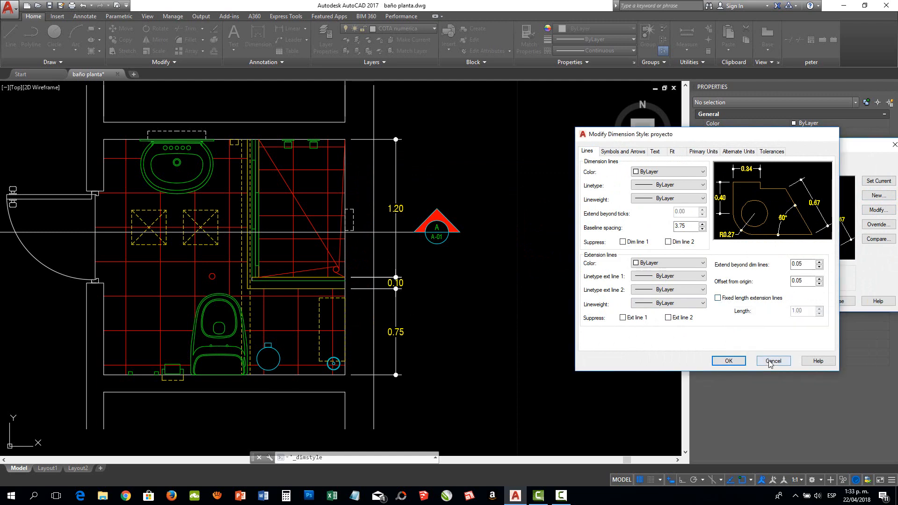
click(730, 361)
click(838, 300)
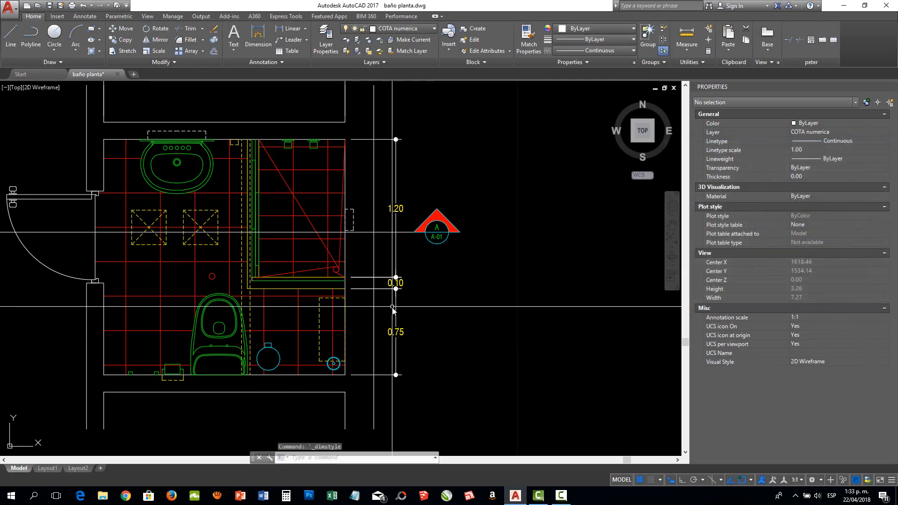
Delete the three chained vertical dimensions outside the bathroom's right wall.
click(468, 290)
click(390, 268)
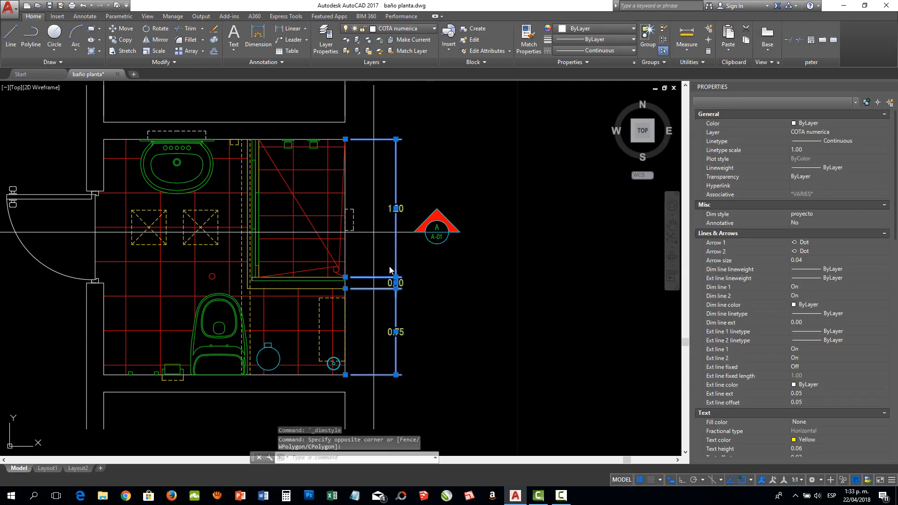
key(Delete)
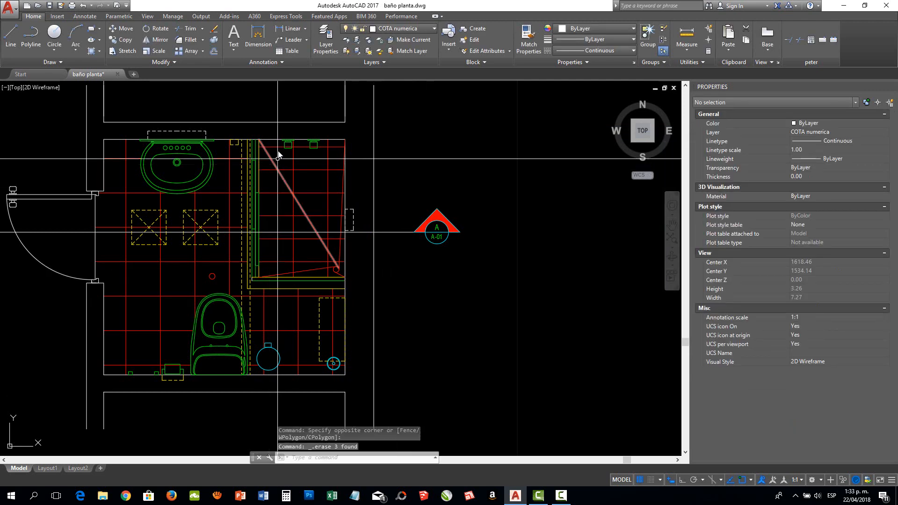
Place a vertical linear dimension outside the right wall, from the shower's upper-left corner to the upper corner of the dashed rectangle on that wall.
click(290, 29)
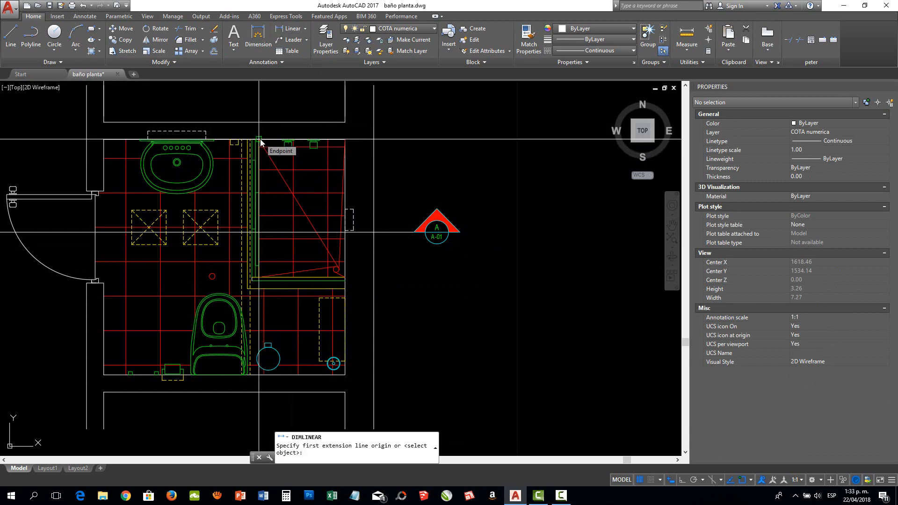
click(261, 140)
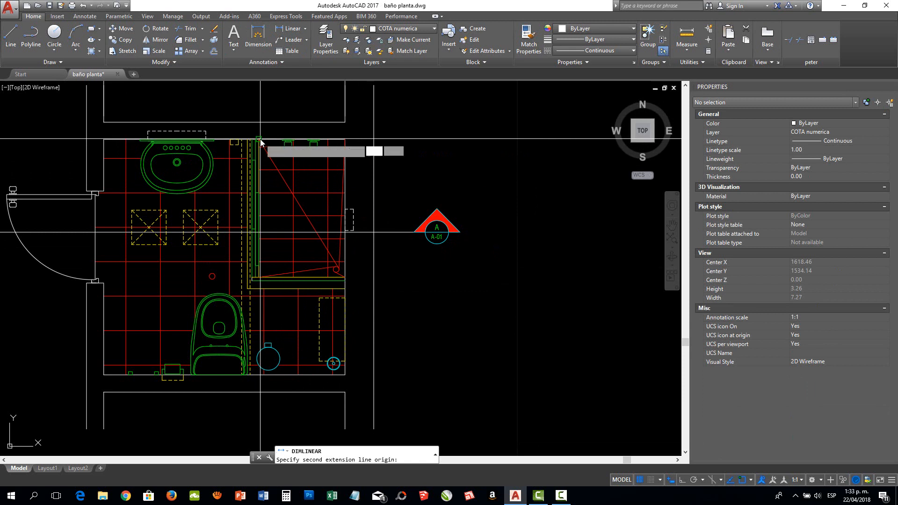
click(345, 209)
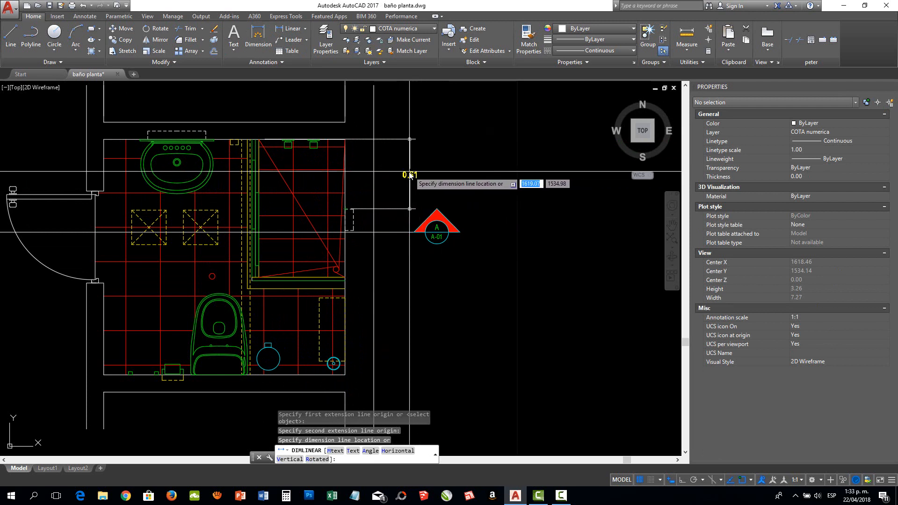
click(403, 174)
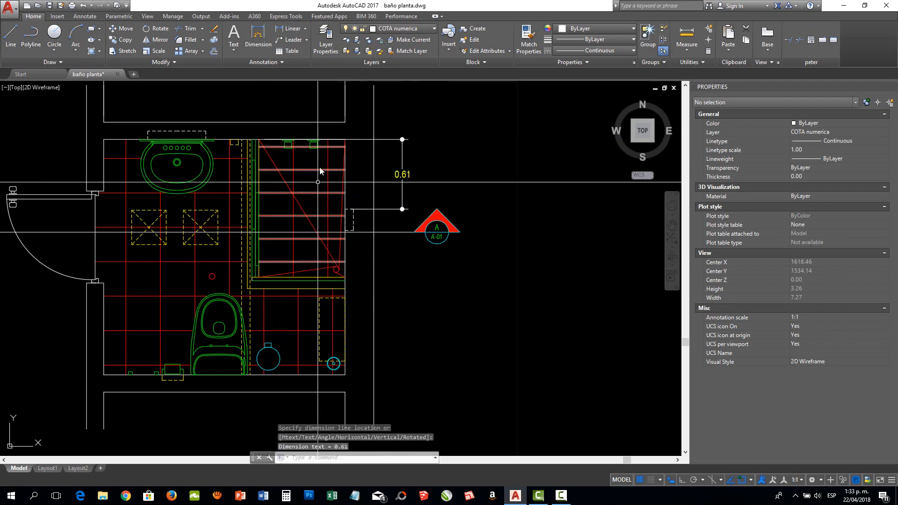
Move the vertical dimension beside the right wall up and away from the plan, and undo the move.
click(386, 142)
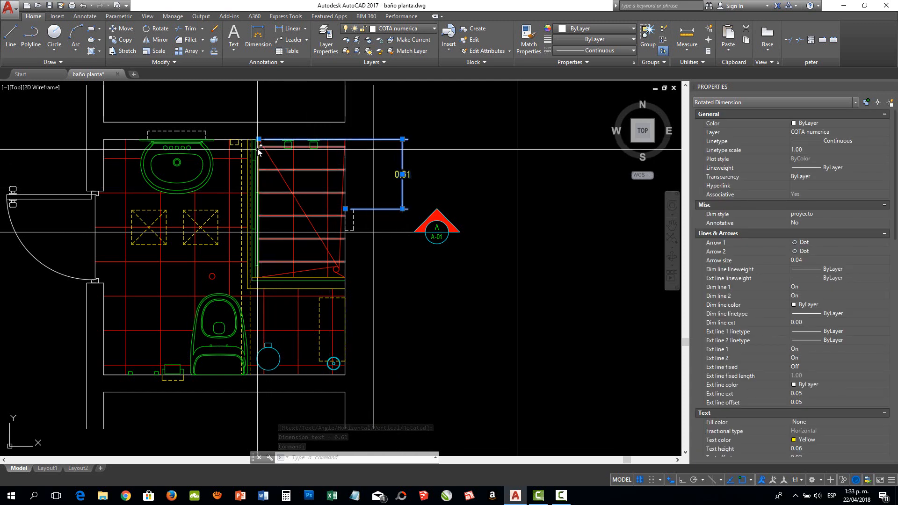
scroll(260, 140, up, 2)
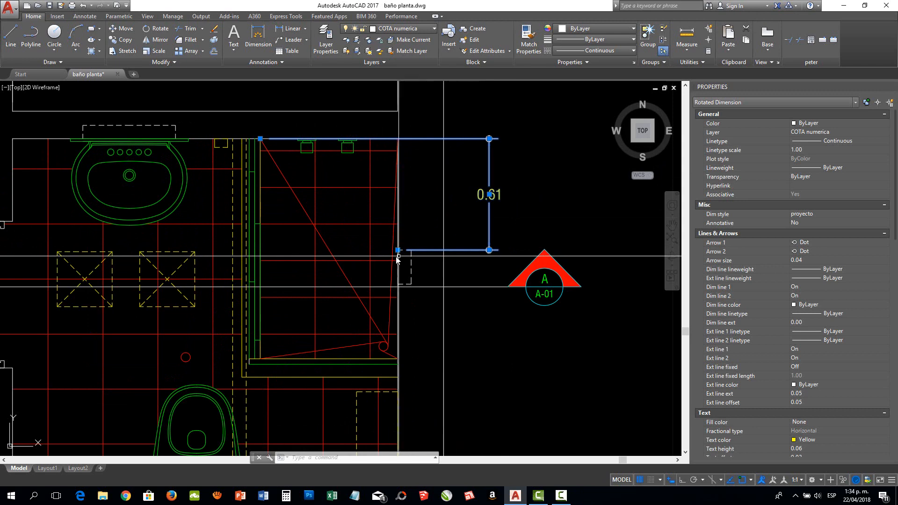
scroll(291, 232, down, 2)
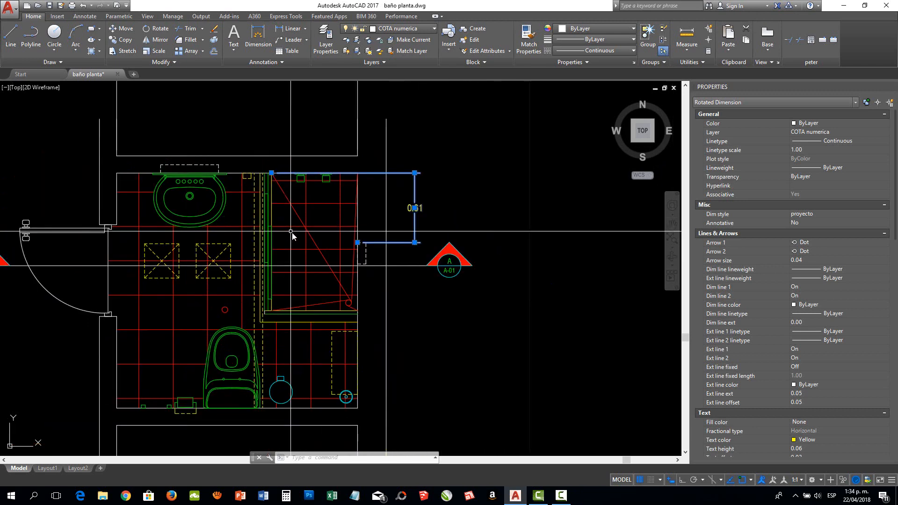
scroll(322, 255, down, 2)
click(122, 29)
click(438, 226)
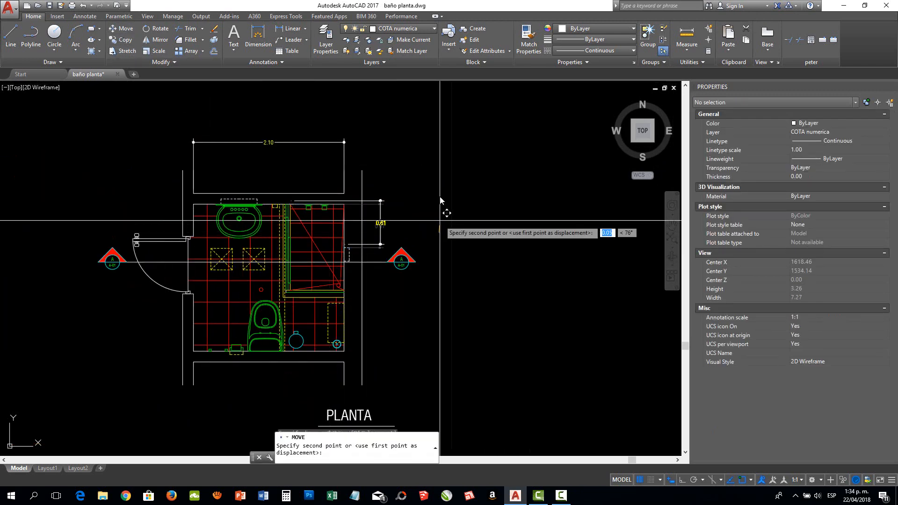
click(507, 129)
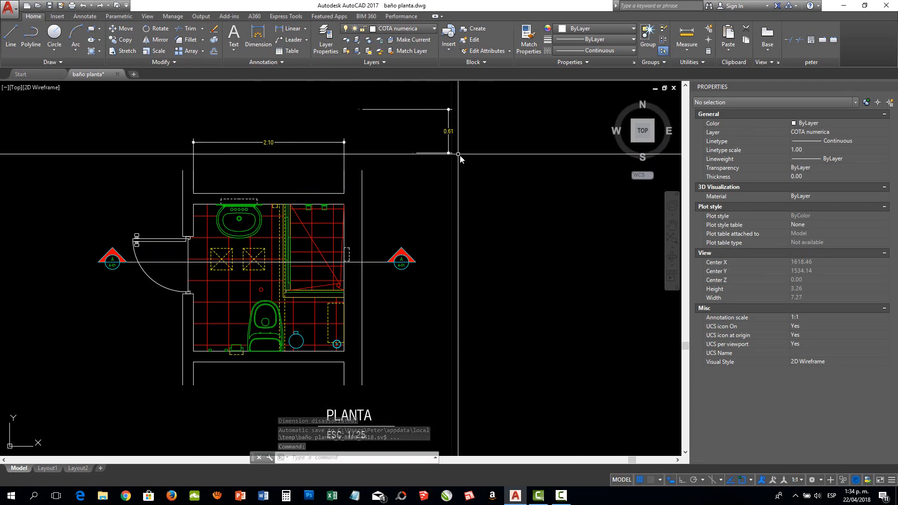
key(ctrl+z)
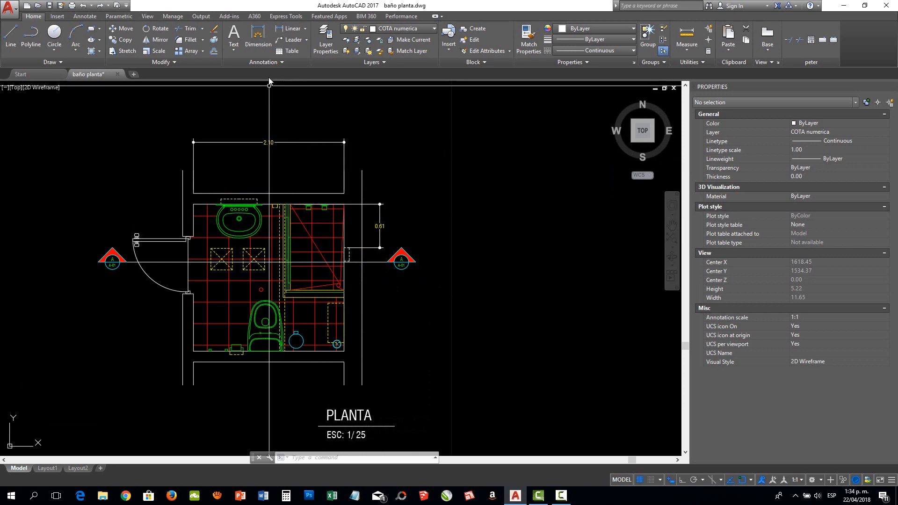
Turn on fixed length extension lines with a length of 0.50 in the proyecto dimension style and apply the change.
click(263, 63)
click(229, 86)
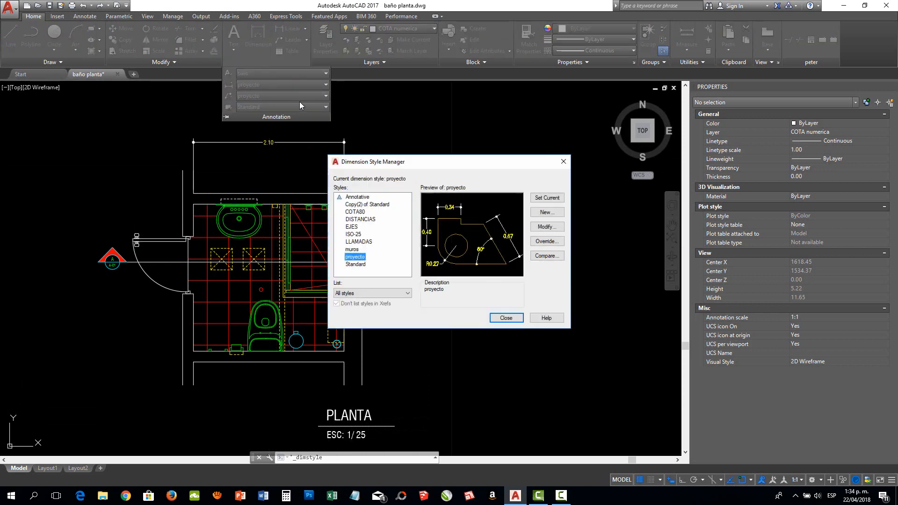
drag(437, 167, 663, 167)
click(776, 231)
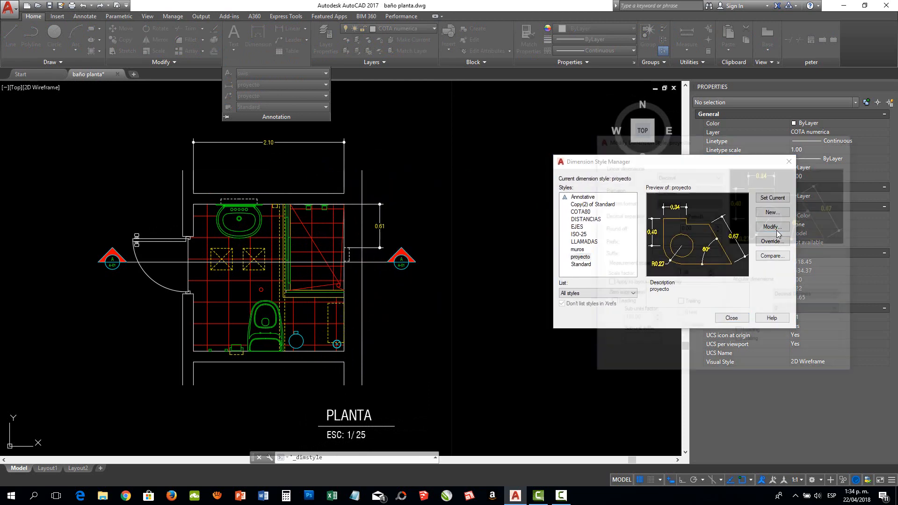
click(605, 156)
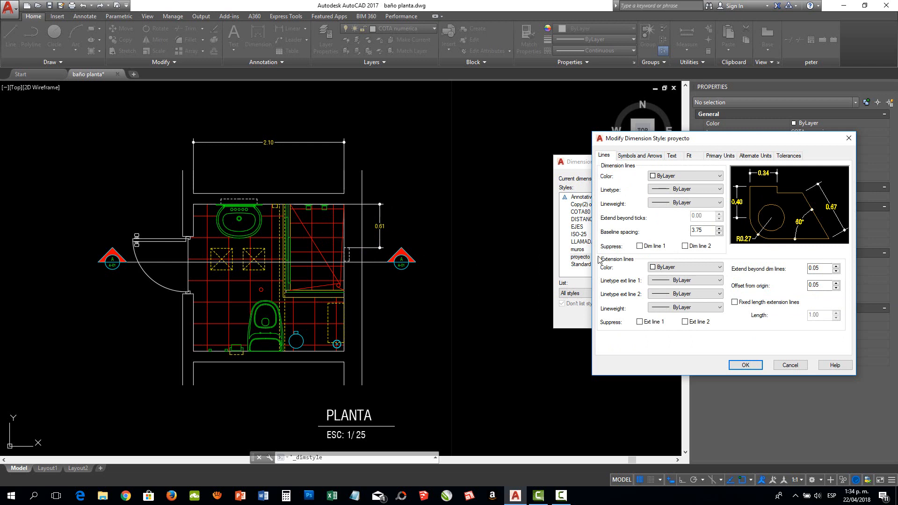
click(735, 302)
click(747, 365)
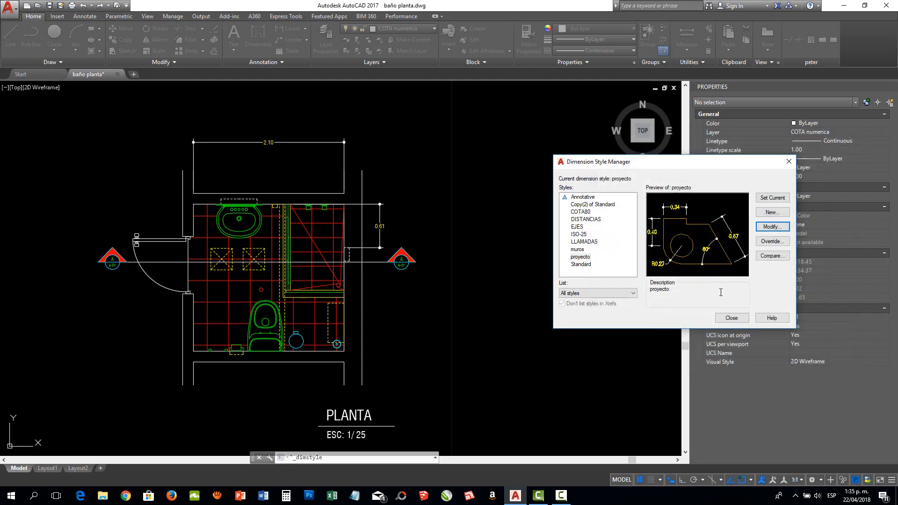
click(732, 319)
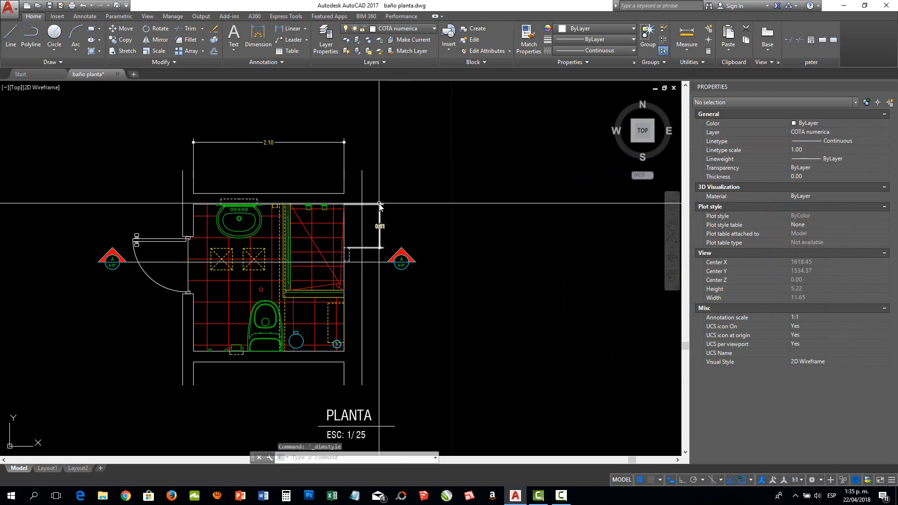
Move the vertical dimension beside the shower up and away from the right wall to test its fixed-length extension lines.
scroll(376, 206, up, 5)
click(403, 272)
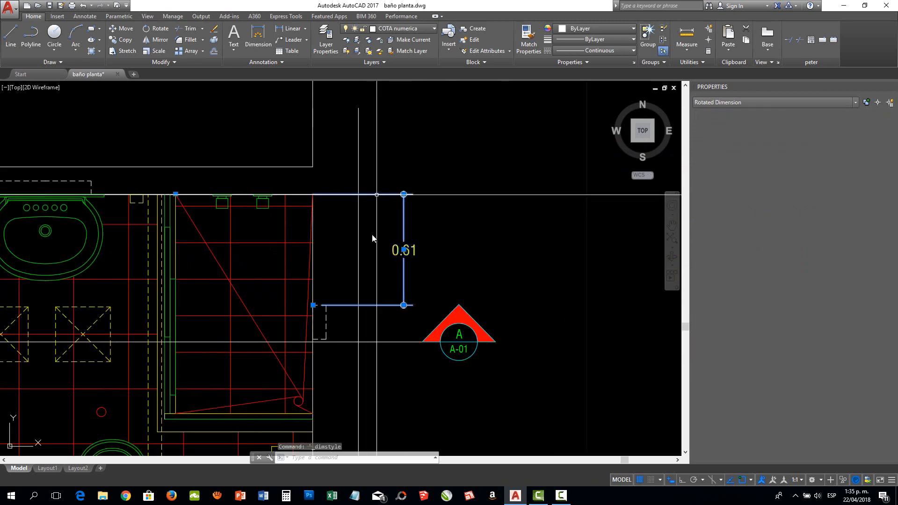
scroll(345, 242, down, 2)
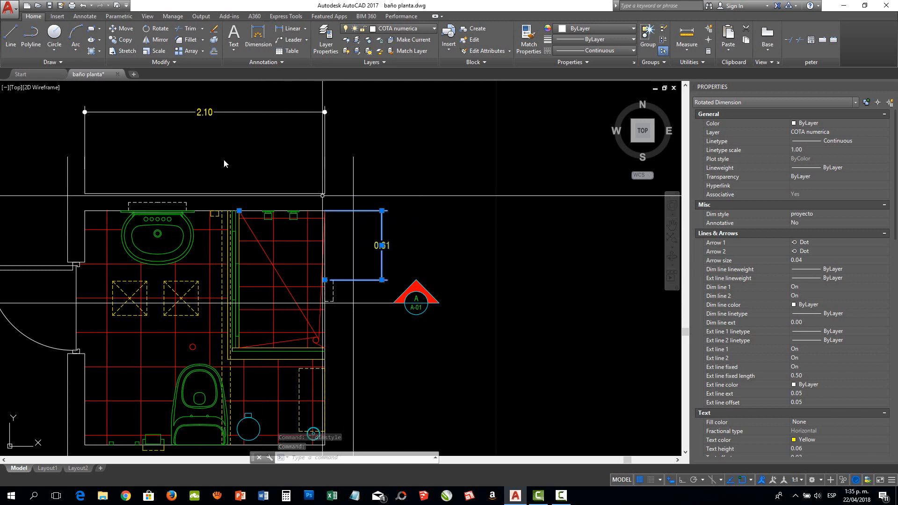
click(121, 28)
click(354, 230)
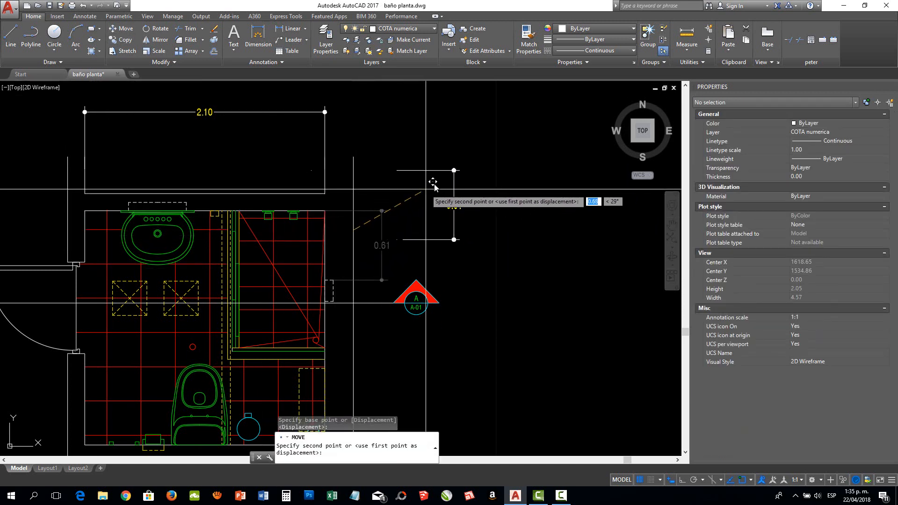
click(451, 179)
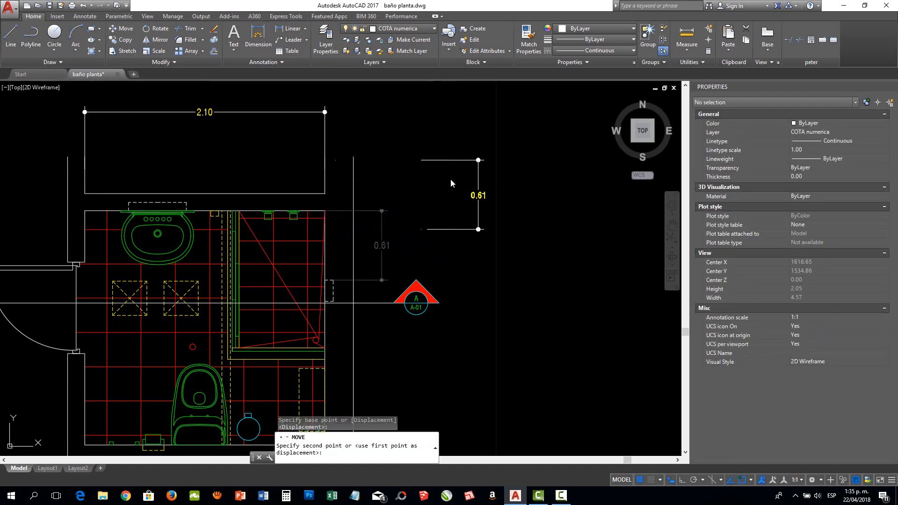
Replace the moved dimension with a vertical linear dimension from the shower's upper-left to its lower-right corner, placed beyond the section marker's centre.
click(480, 218)
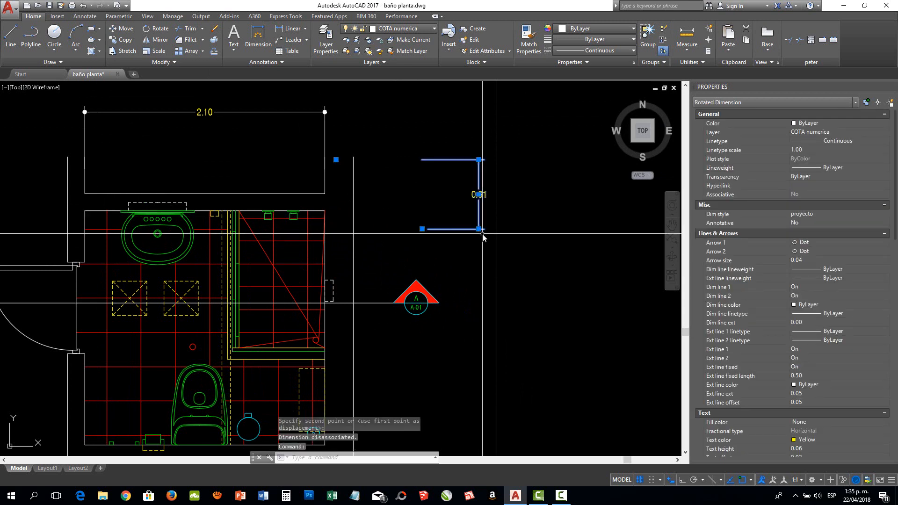
key(Delete)
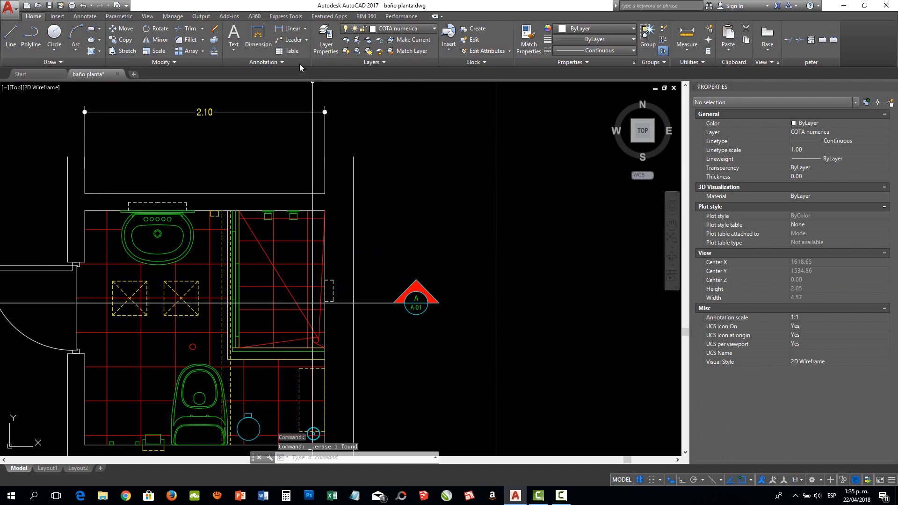
click(286, 29)
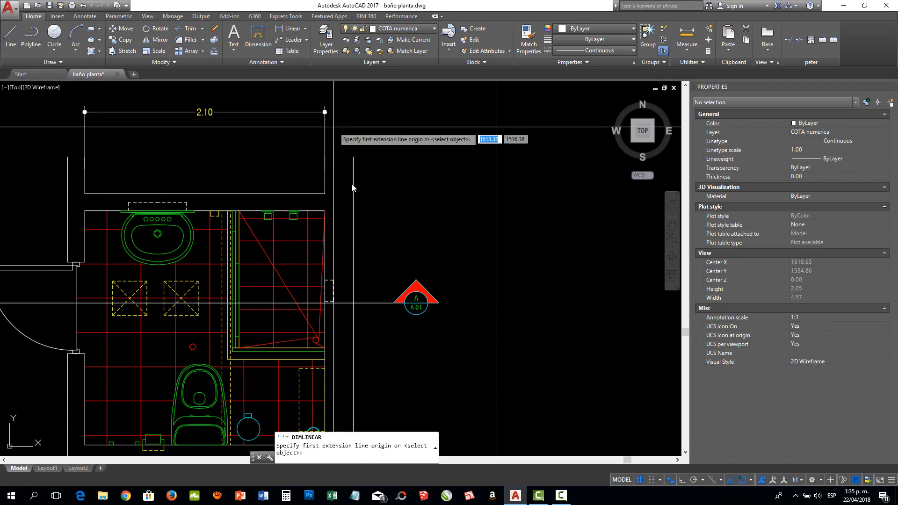
click(240, 214)
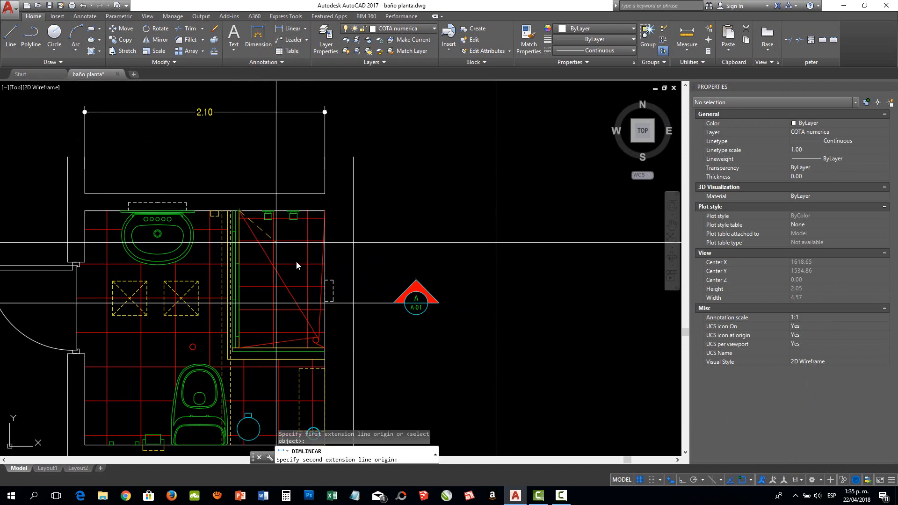
click(325, 347)
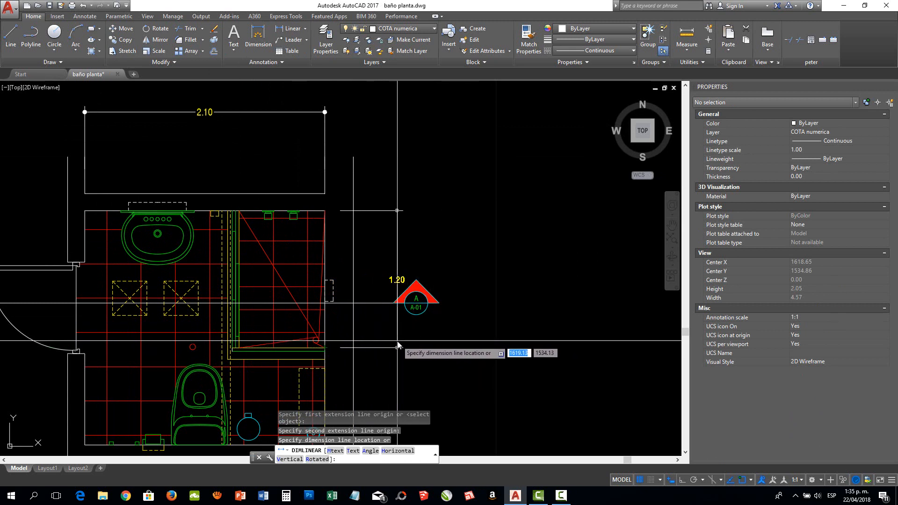
click(429, 347)
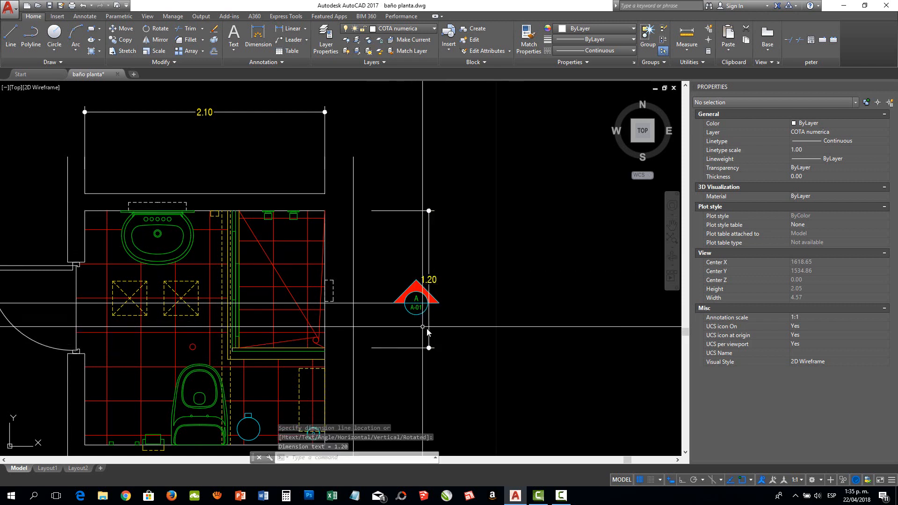
Set the proyecto dimension style's dimension line colour to Red and its extension line colour to Yellow, and apply the changes.
scroll(397, 260, down, 2)
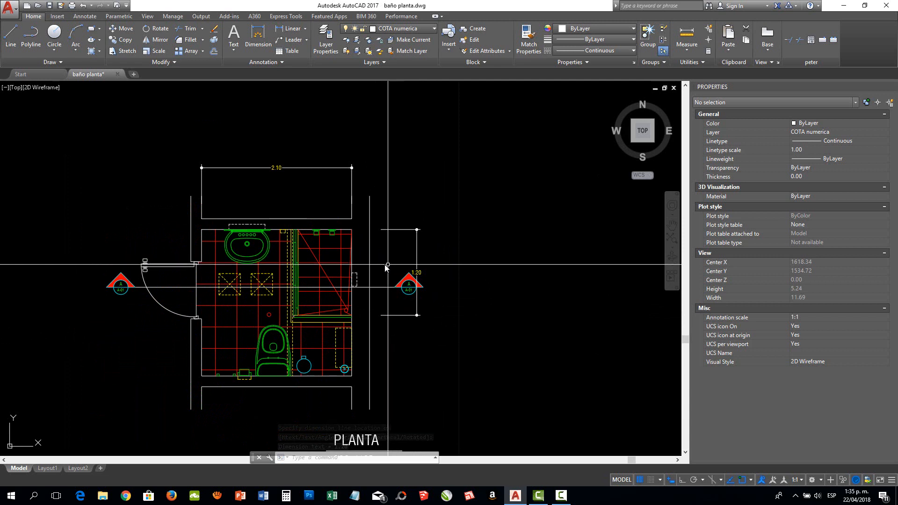
middle_drag(396, 265, 476, 228)
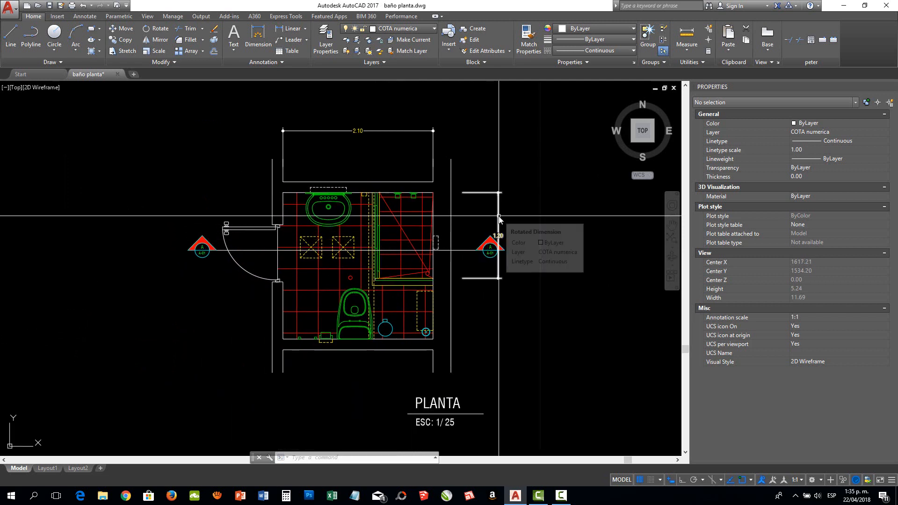
click(267, 64)
click(229, 86)
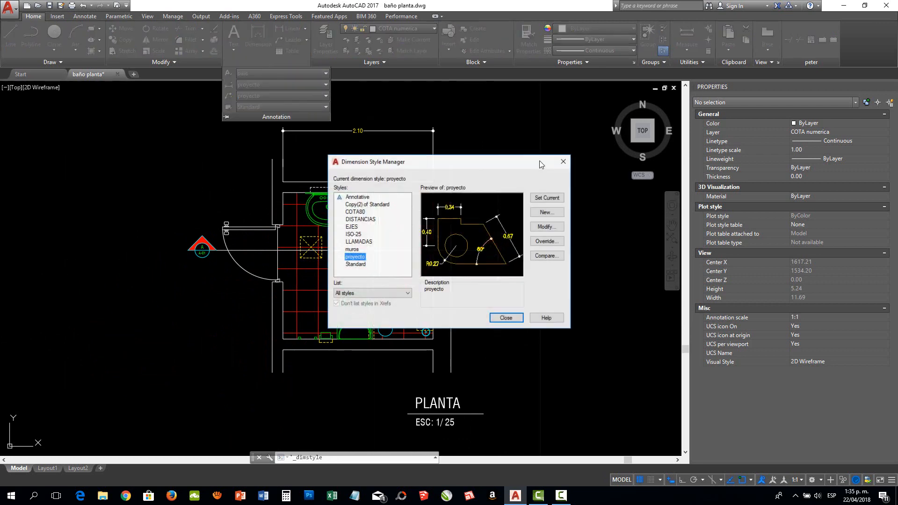
drag(540, 165, 809, 170)
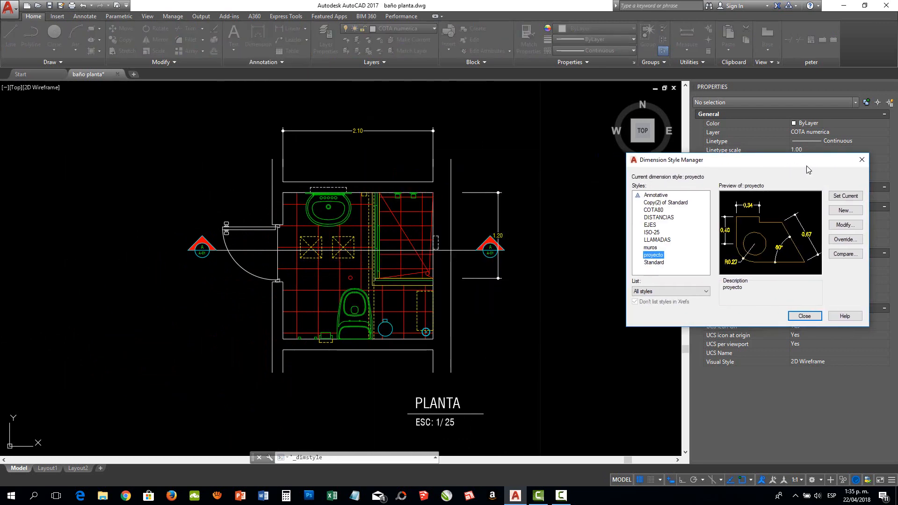
click(851, 225)
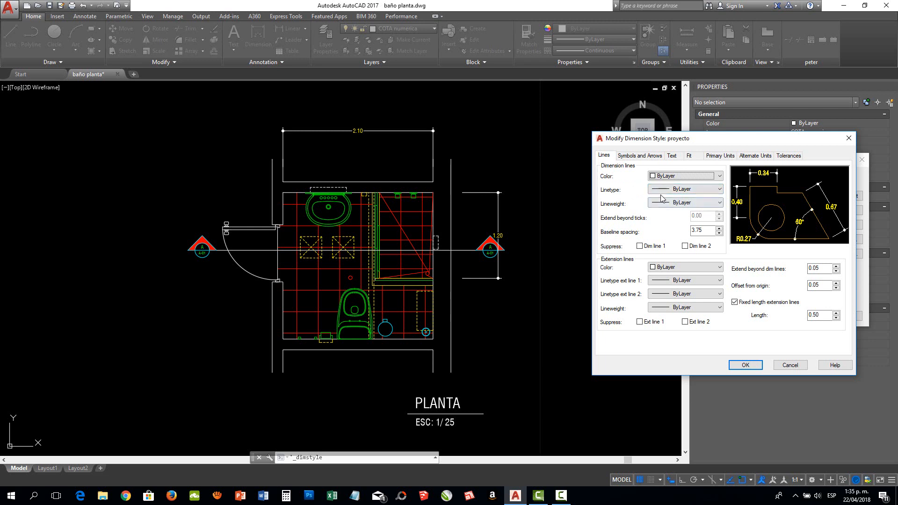
click(644, 158)
click(610, 157)
click(664, 176)
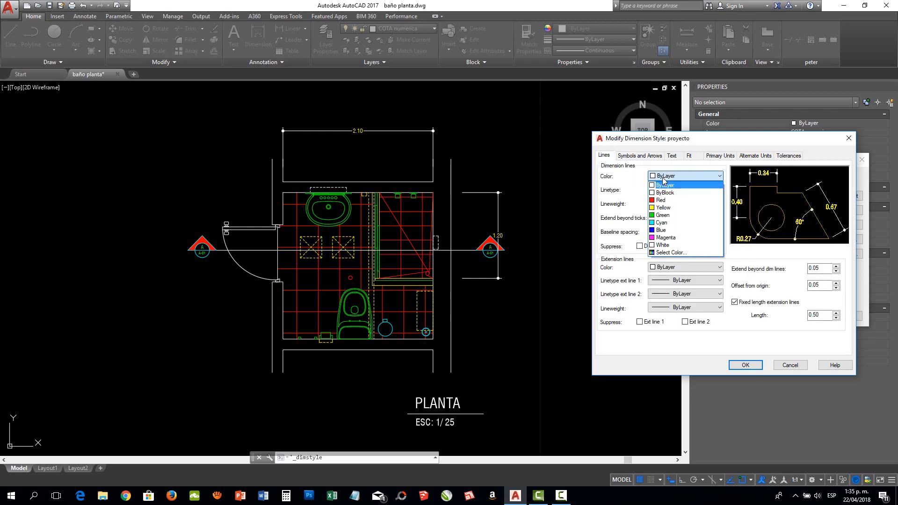
click(665, 183)
click(671, 271)
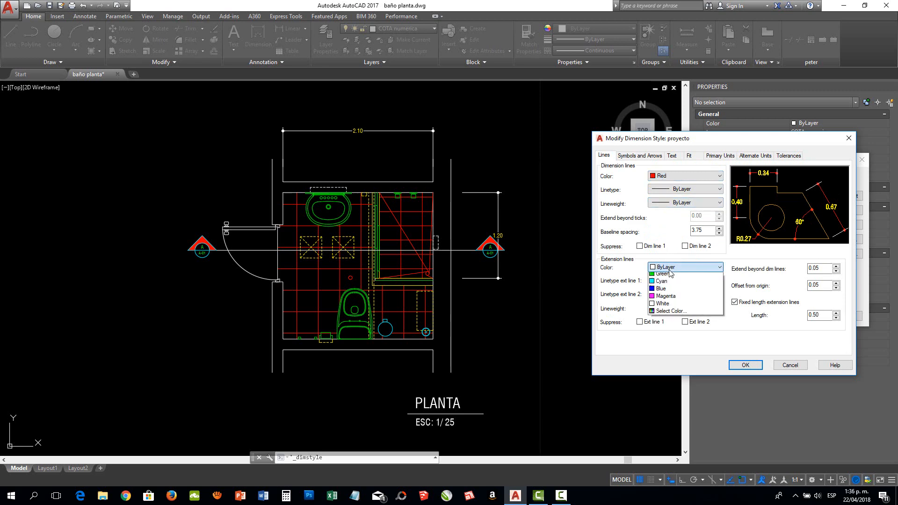
click(667, 284)
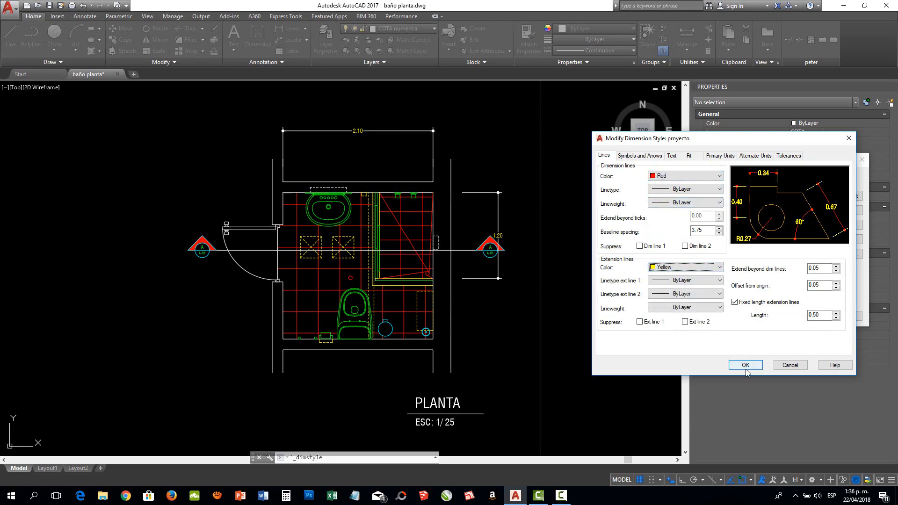
click(745, 366)
click(806, 317)
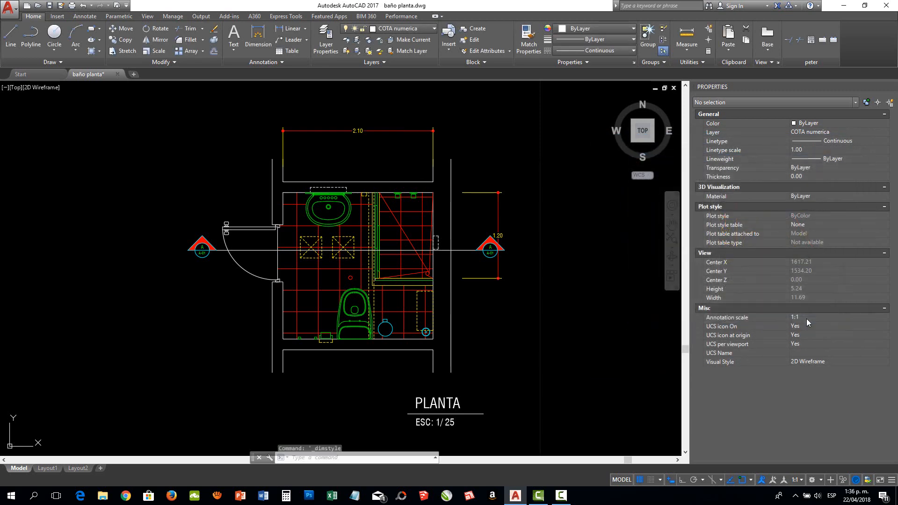
Set the proyecto dimension style's dimension line and extension line colours to ByLayer, and apply the changes to the drawing.
scroll(557, 180, up, 2)
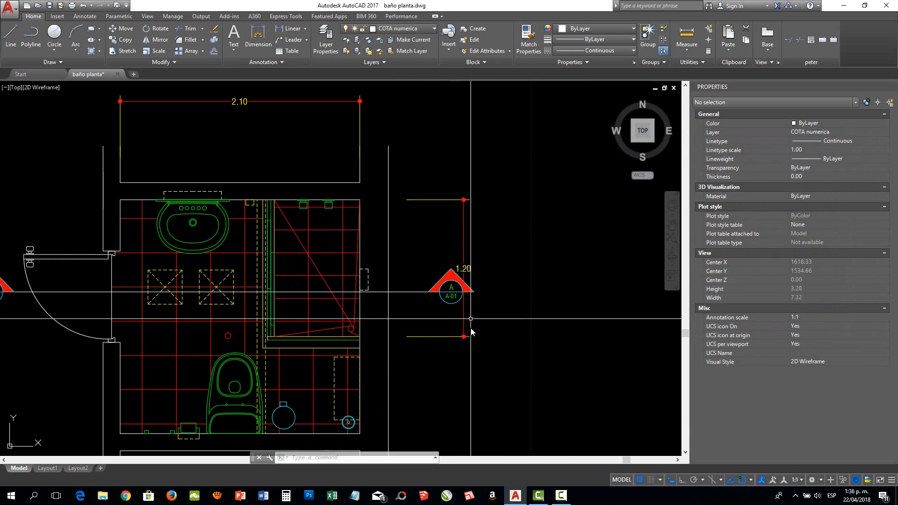
scroll(442, 187, down, 2)
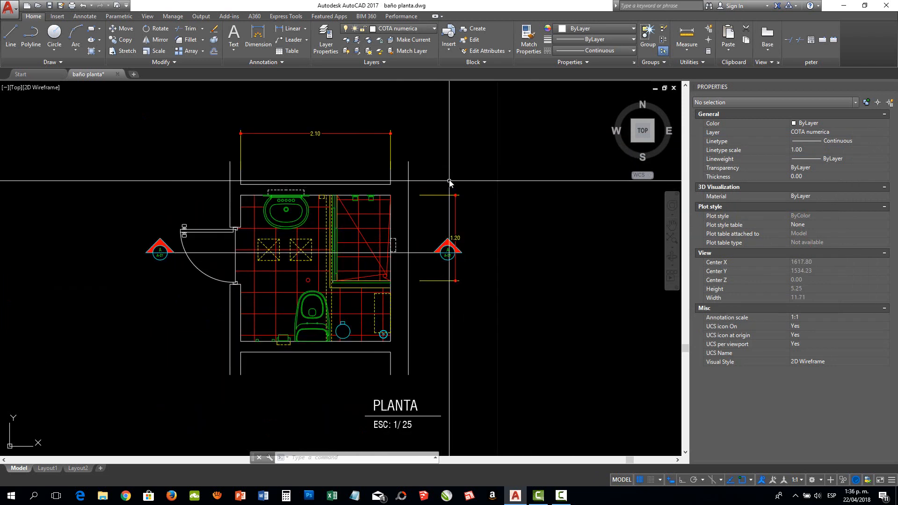
click(270, 63)
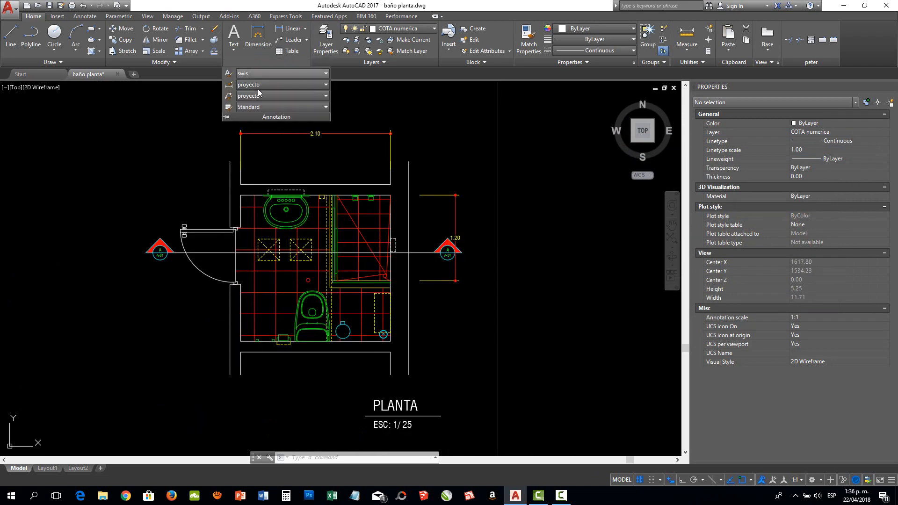
click(229, 84)
drag(421, 160, 614, 161)
click(739, 226)
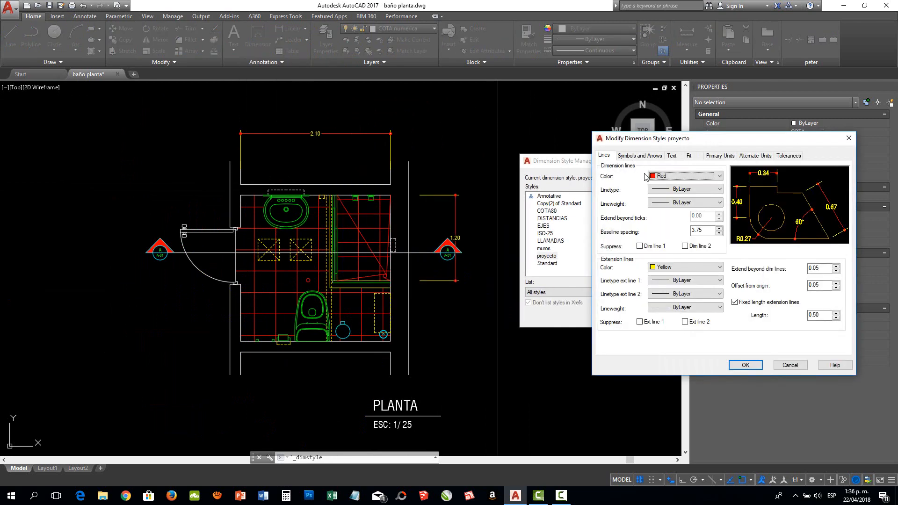
click(648, 176)
click(674, 188)
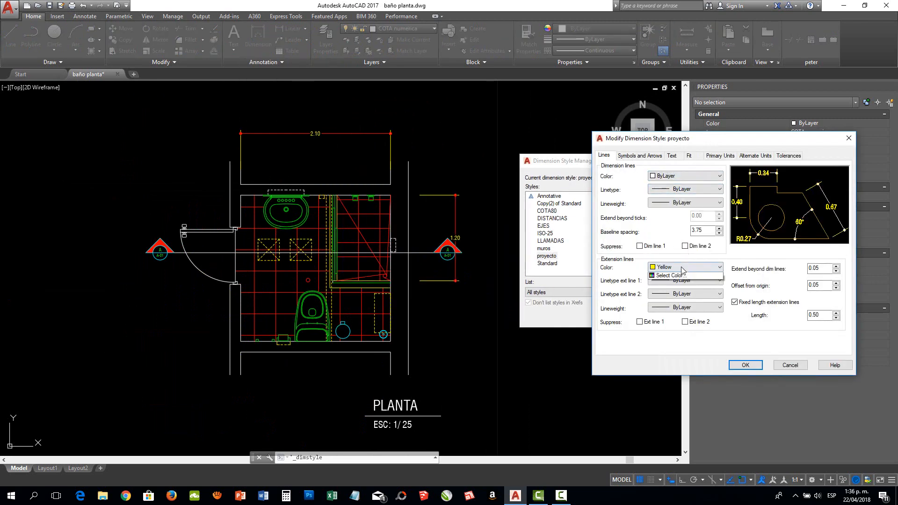
click(676, 281)
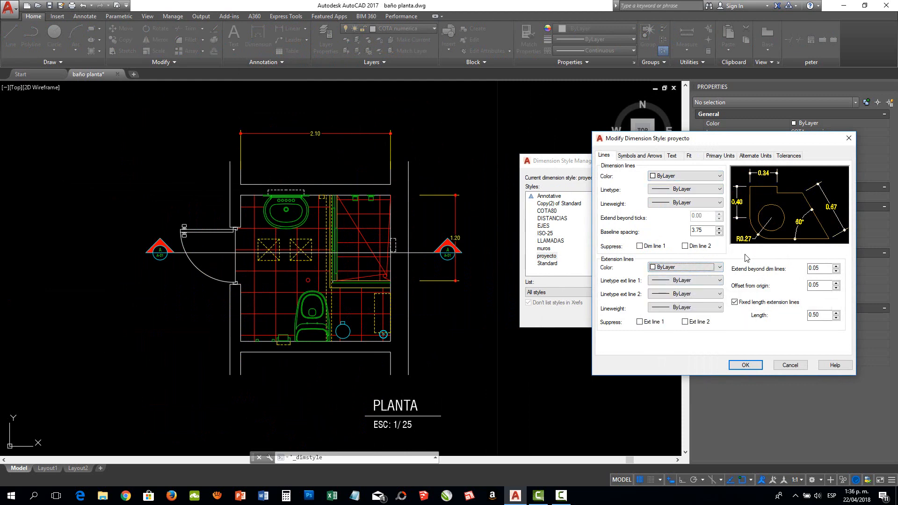
click(749, 365)
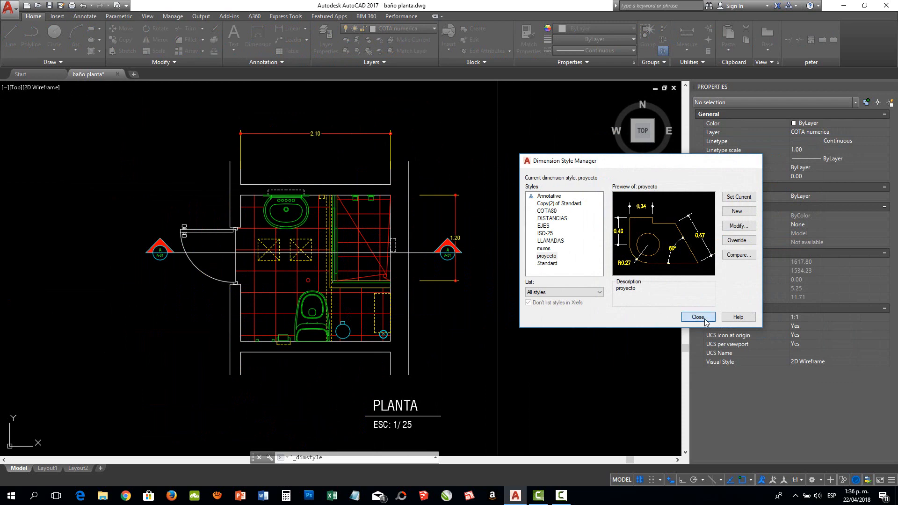
click(706, 320)
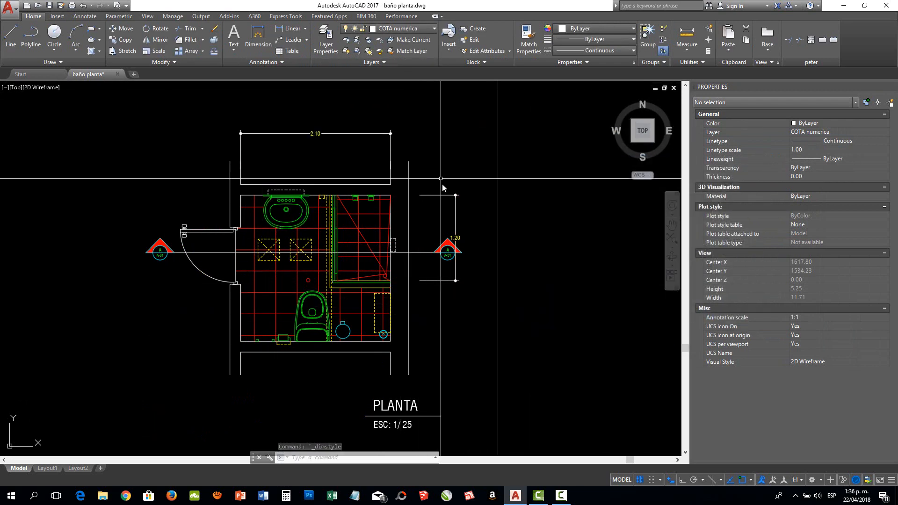
Change the COTA numerica layer's colour to red in the layer properties.
click(330, 50)
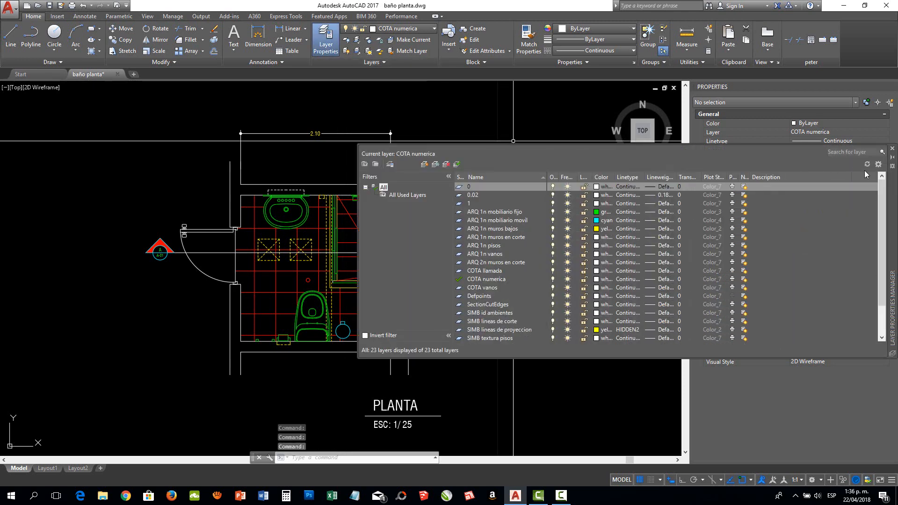
drag(891, 181, 717, 152)
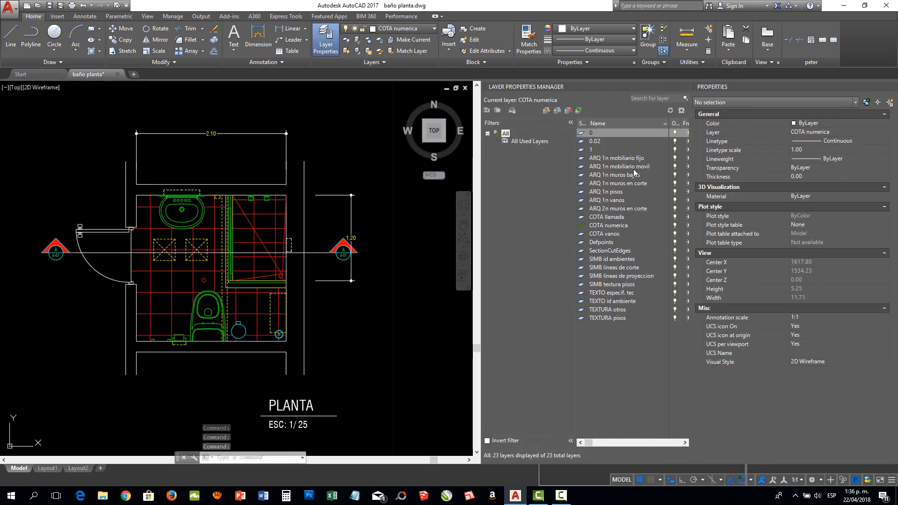
drag(634, 88, 369, 139)
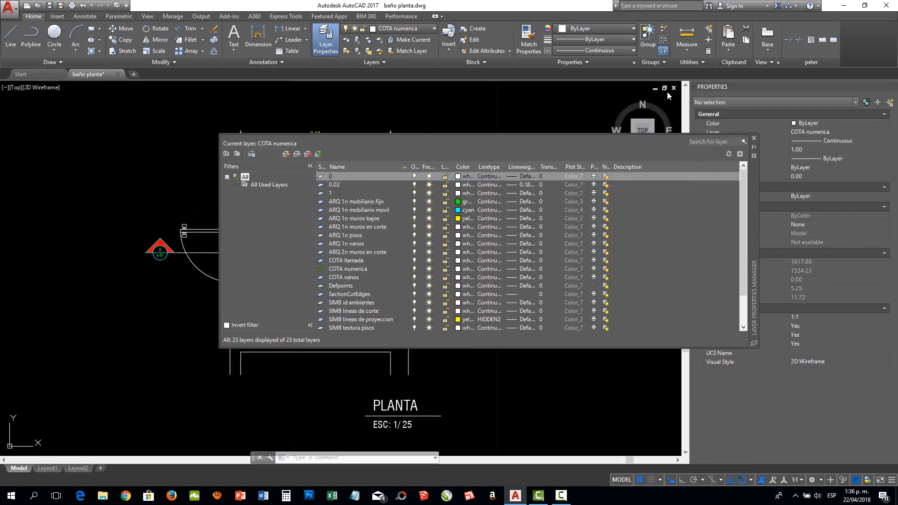
click(363, 268)
click(458, 268)
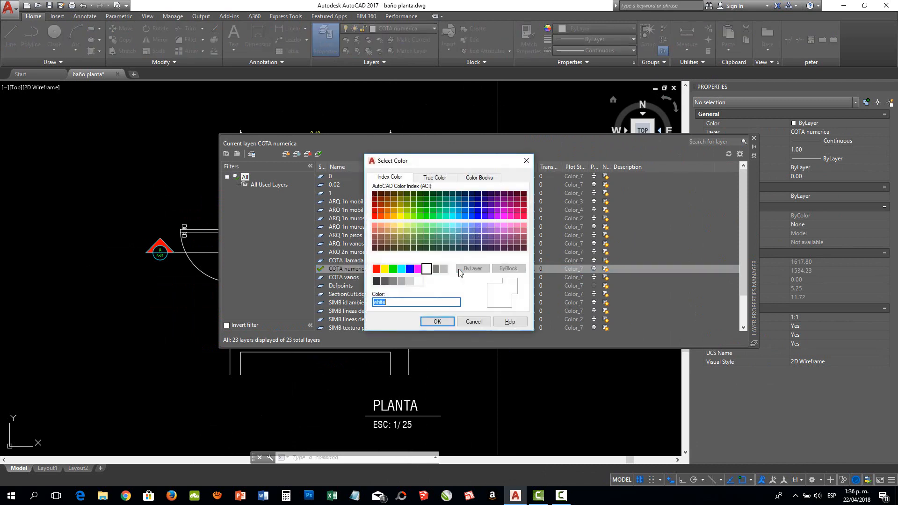
click(438, 322)
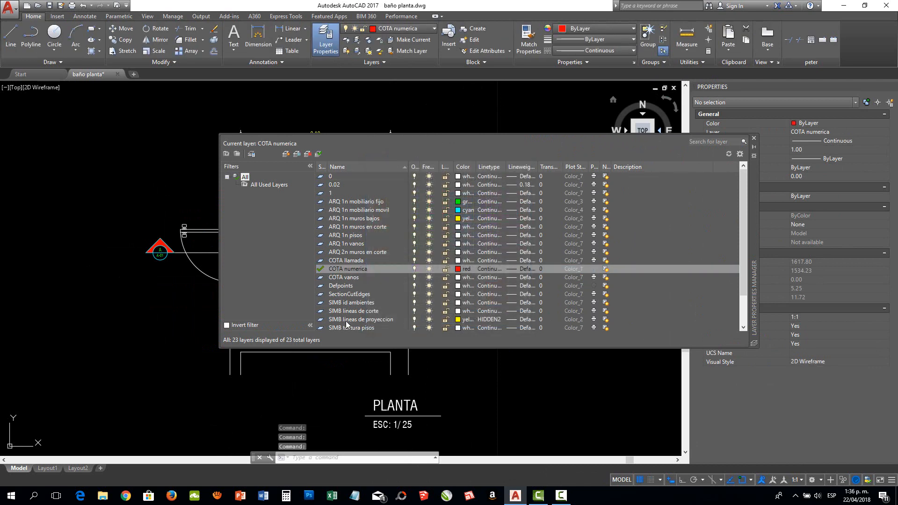
click(755, 139)
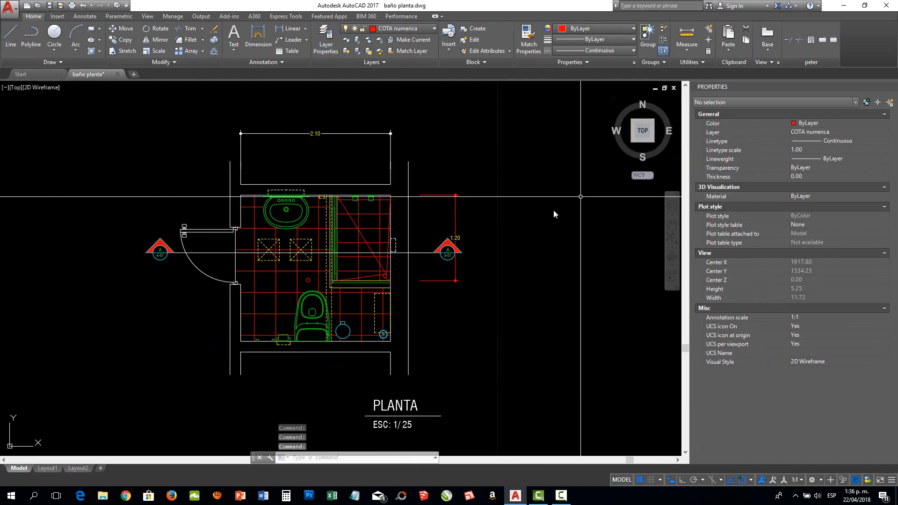
Assign the horizontal dimension above the bathroom plan to the COTA numerica layer and clear the selection.
click(353, 145)
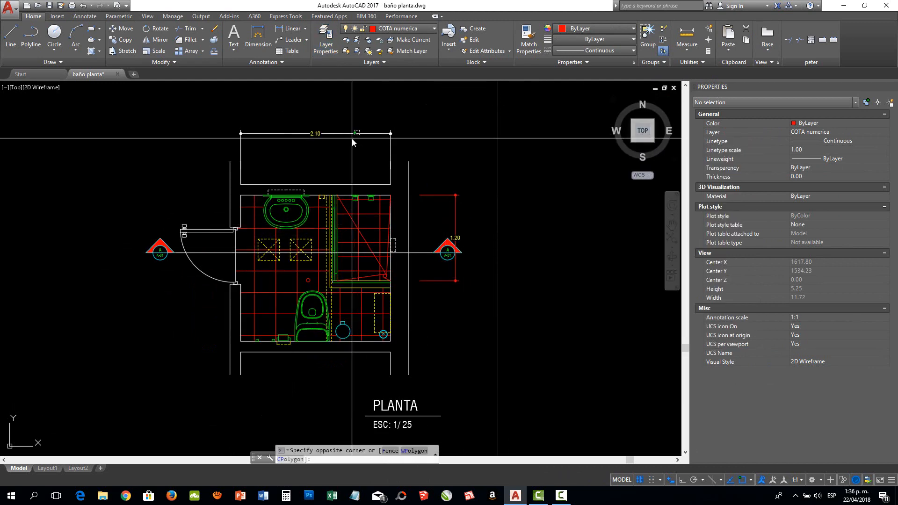
click(324, 123)
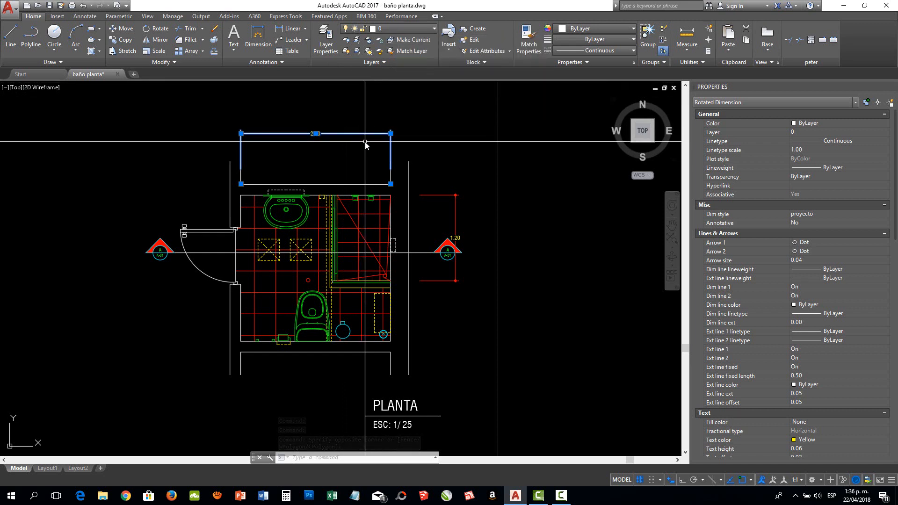
click(384, 30)
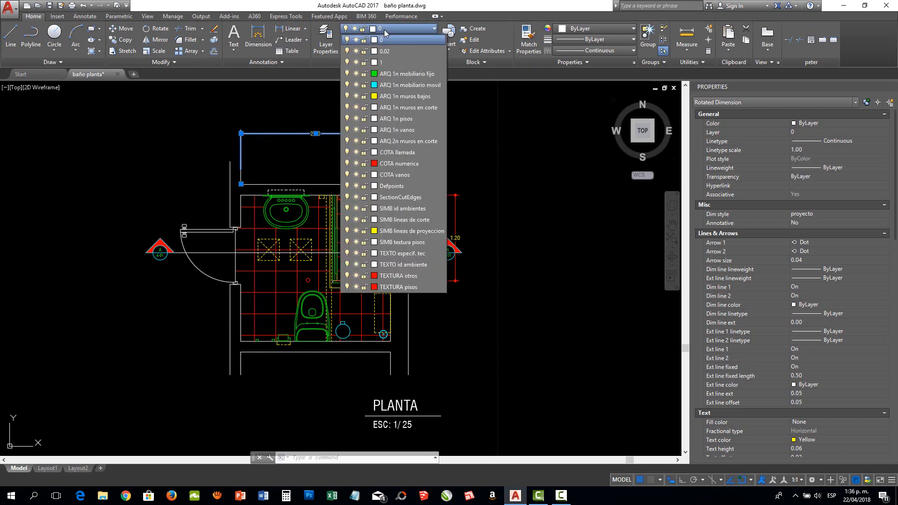
click(404, 164)
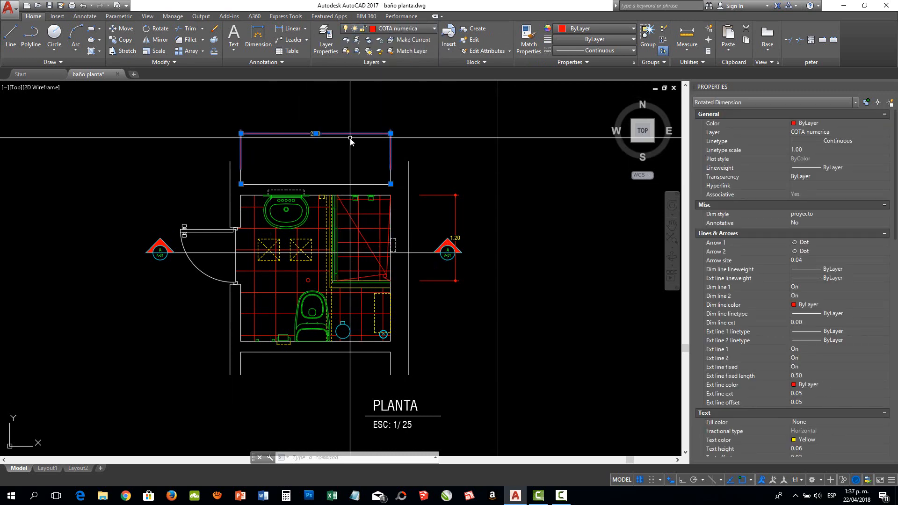
key(Escape)
key(Escape)
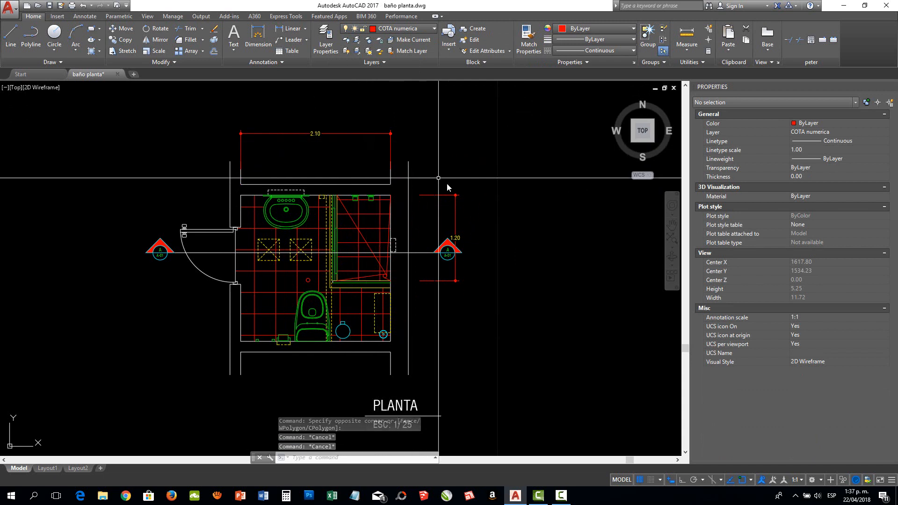
Erase both the vertical dimension beside the shower and the horizontal dimension above the plan.
click(465, 208)
click(449, 199)
click(353, 134)
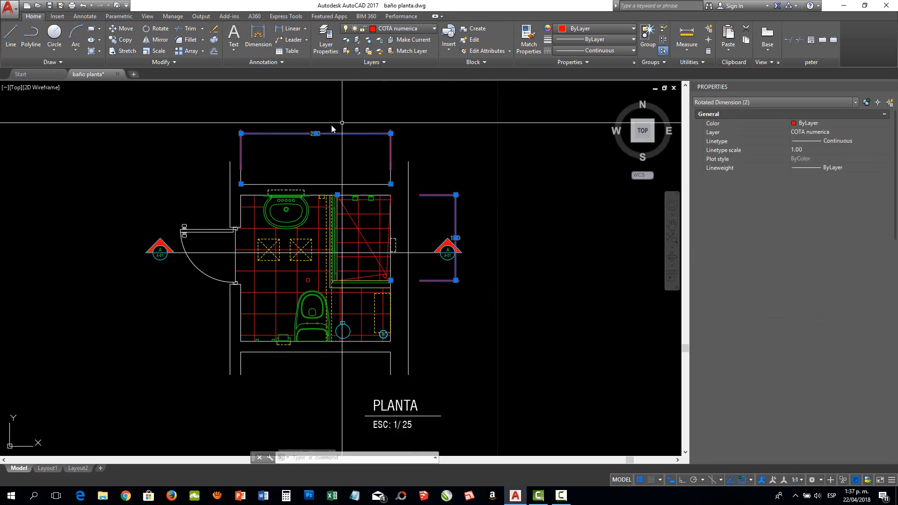
key(Delete)
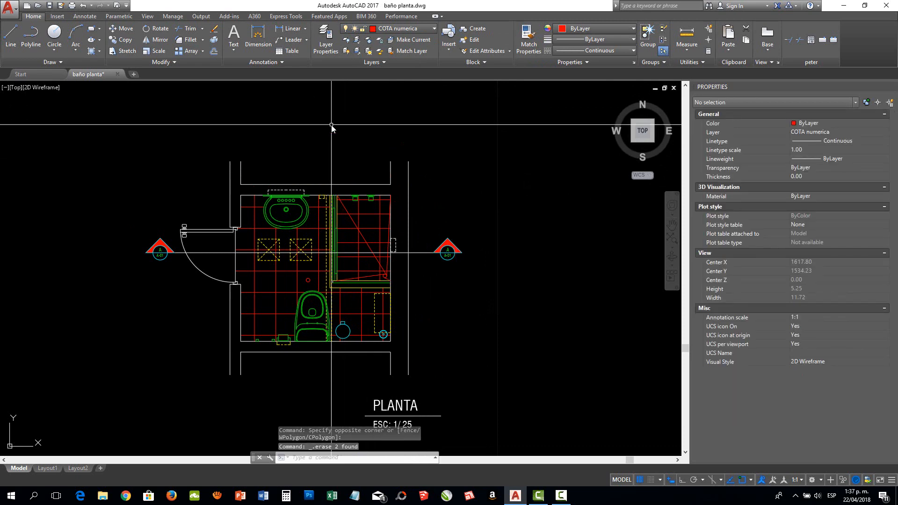
Add a horizontal linear dimension from the room's upper-left inner corner to the near edge of the washbasin's dashed rectangle, placed above the plan.
scroll(357, 152, down, 2)
scroll(336, 214, up, 4)
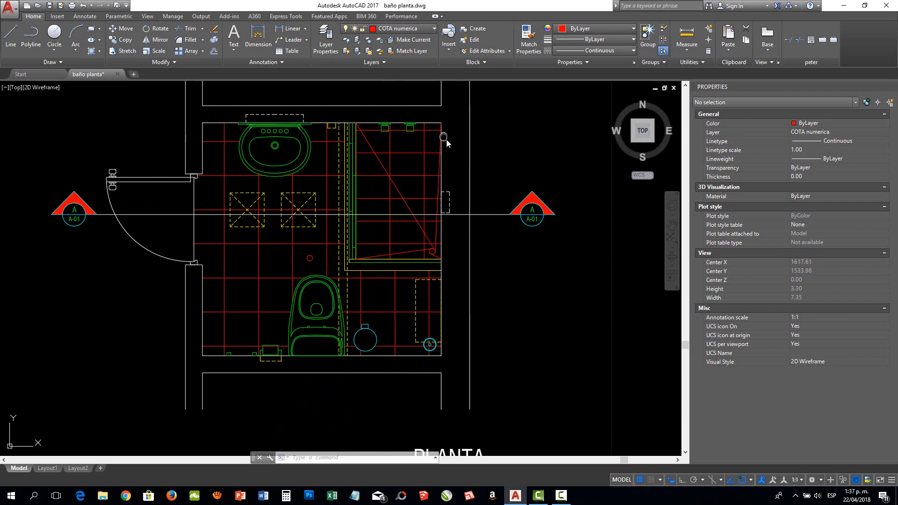
middle_drag(444, 136, 455, 148)
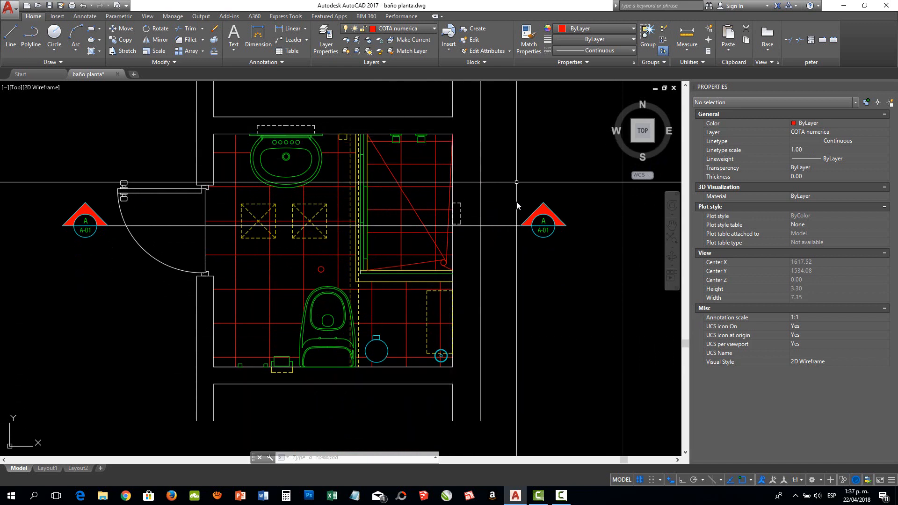
click(85, 16)
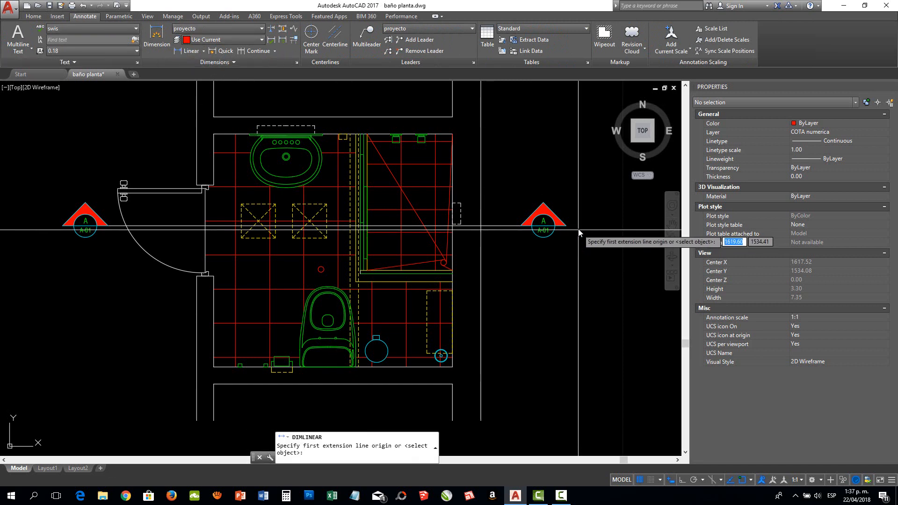
click(213, 135)
scroll(260, 187, down, 2)
scroll(260, 144, up, 5)
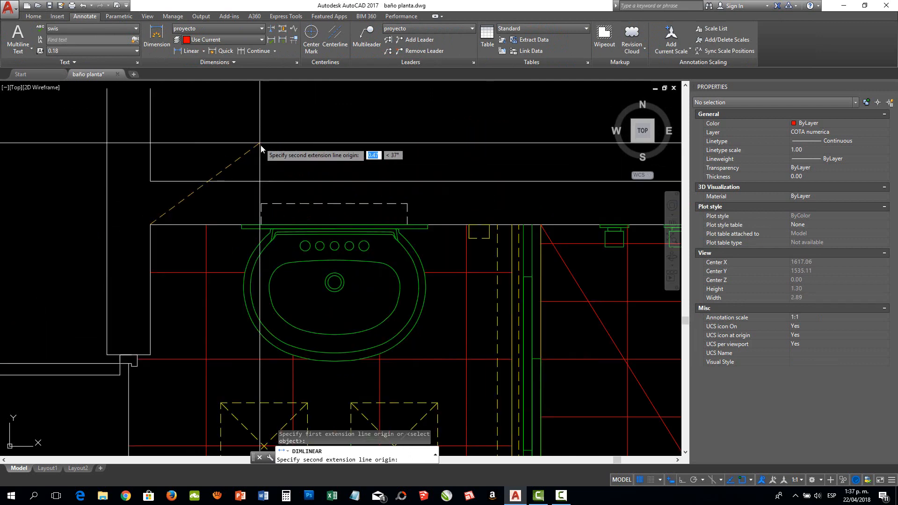
click(261, 204)
scroll(255, 149, down, 3)
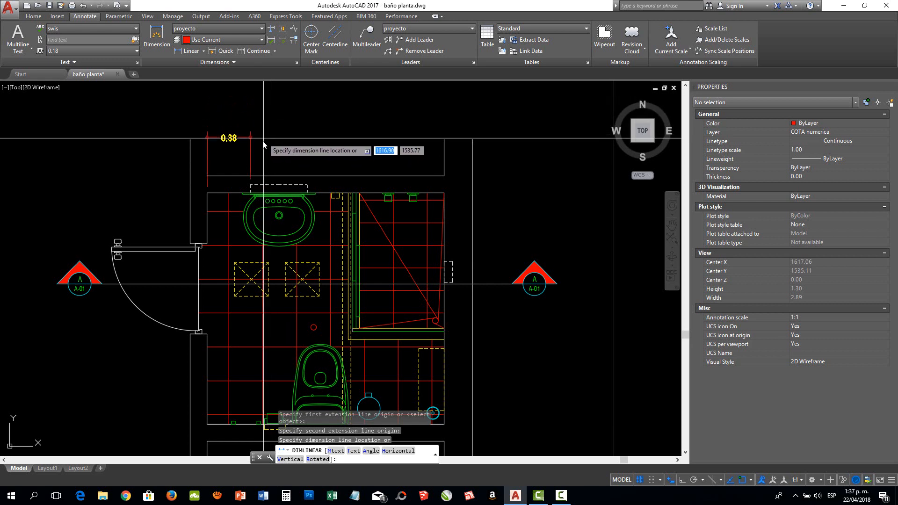
click(263, 111)
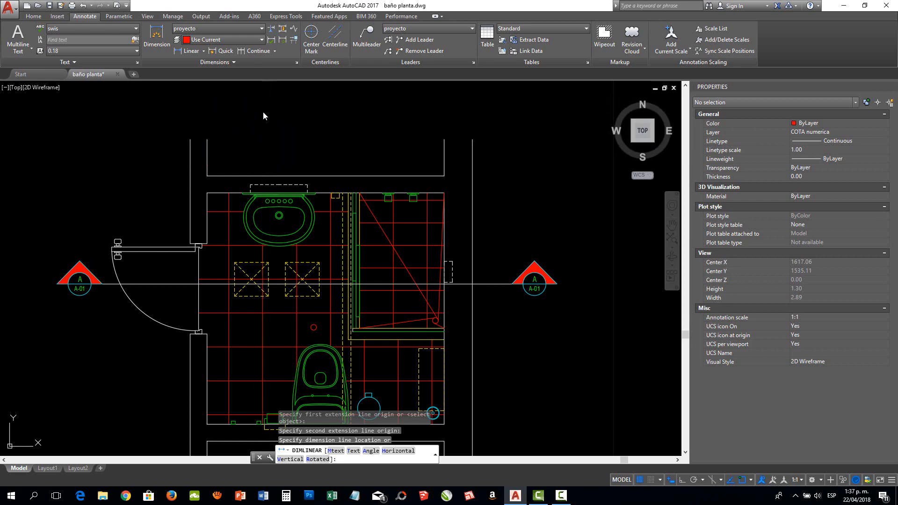
Continue the dimension chain to the far edge of the washbasin's dashed rectangle, the shower partition and the room's upper-right inner corner.
click(247, 51)
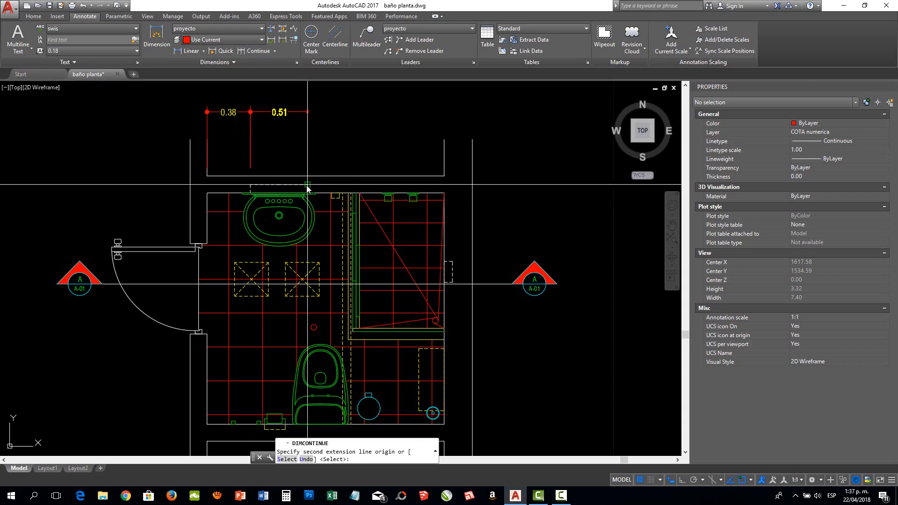
click(307, 186)
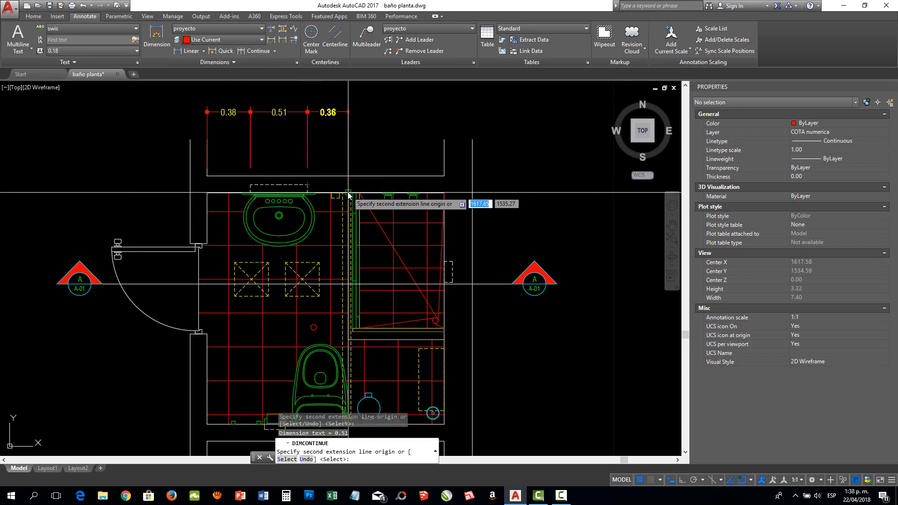
click(348, 192)
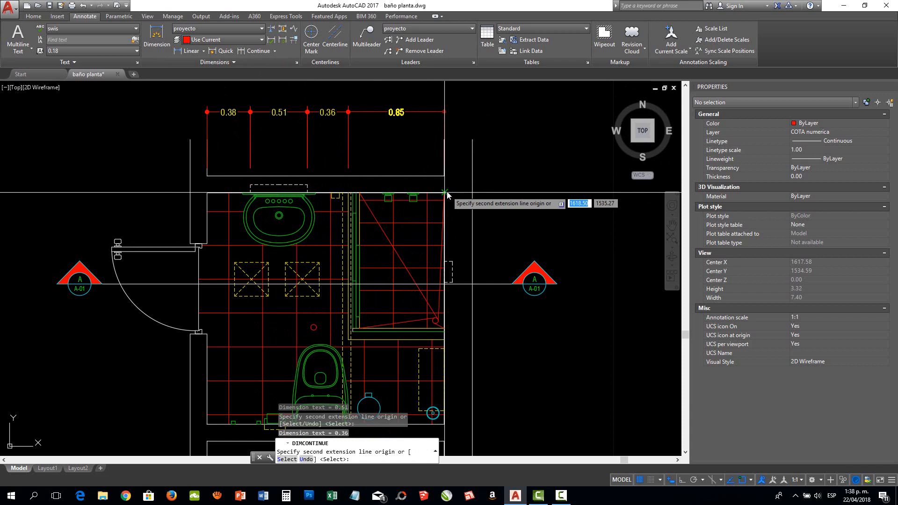
click(446, 193)
key(Return)
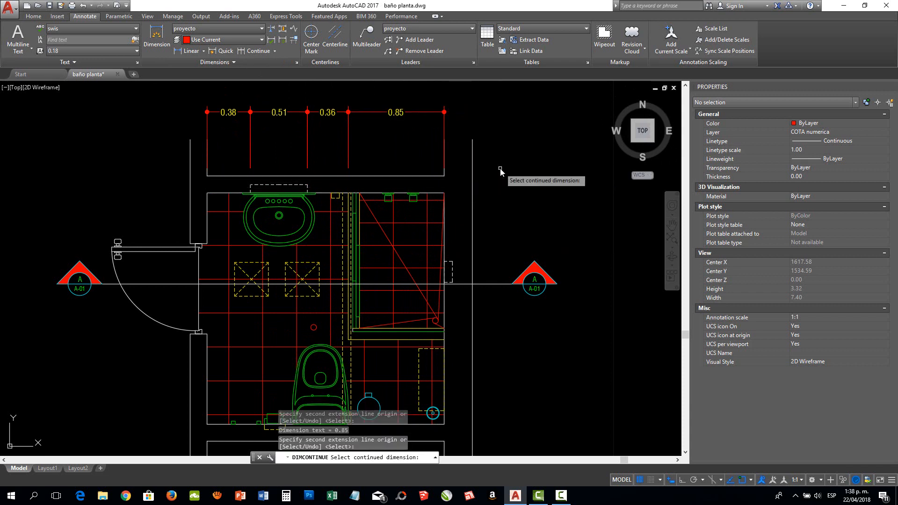
key(Return)
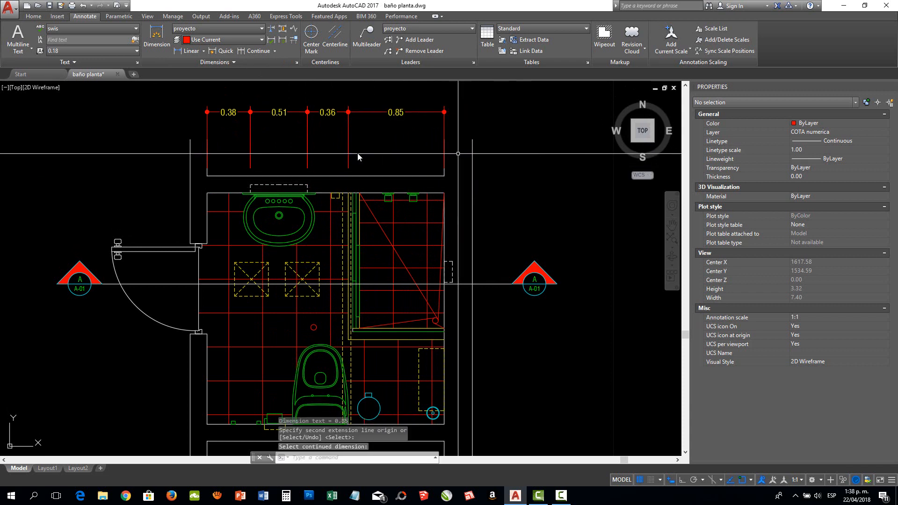
Set the fixed extension line length of the proyecto dimension style to 0.35.
scroll(332, 157, down, 3)
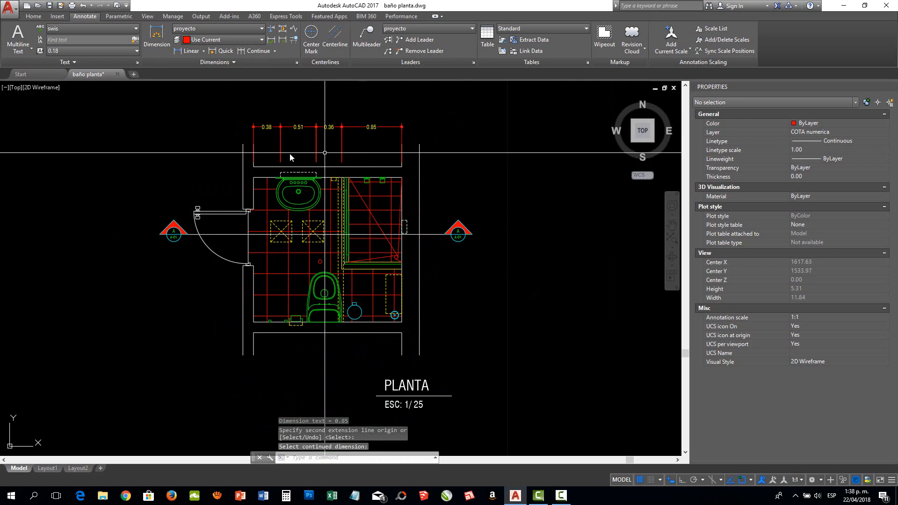
click(42, 17)
click(265, 62)
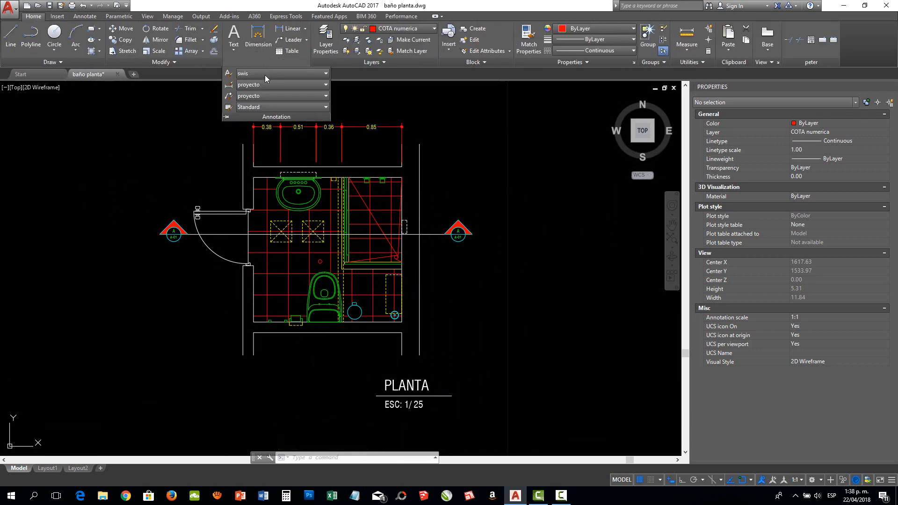
click(228, 85)
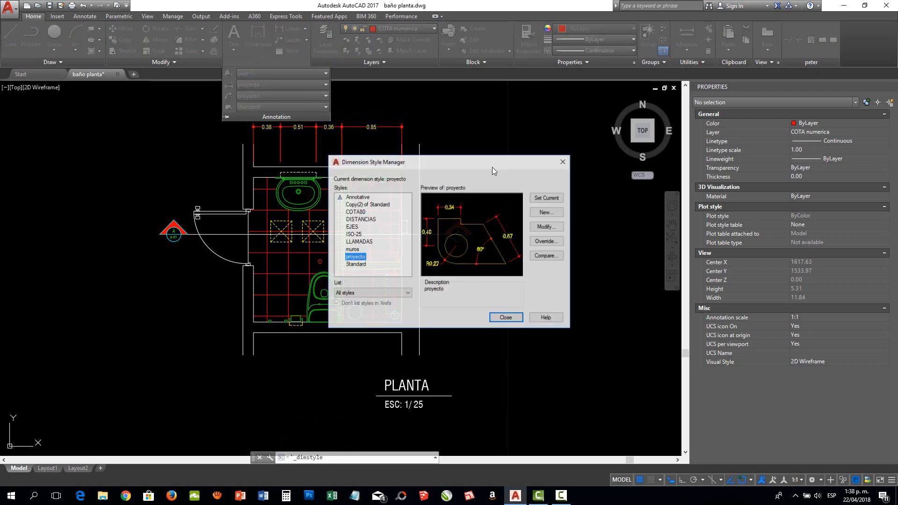
click(545, 227)
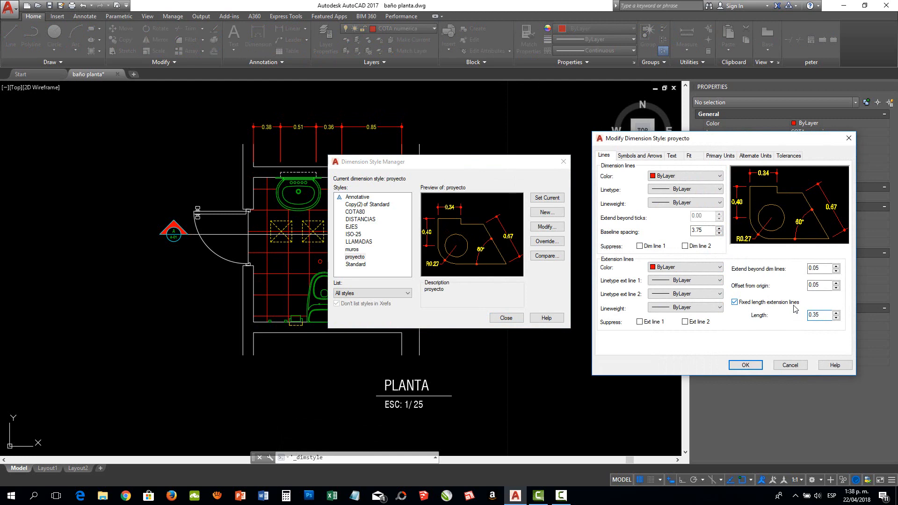
click(747, 366)
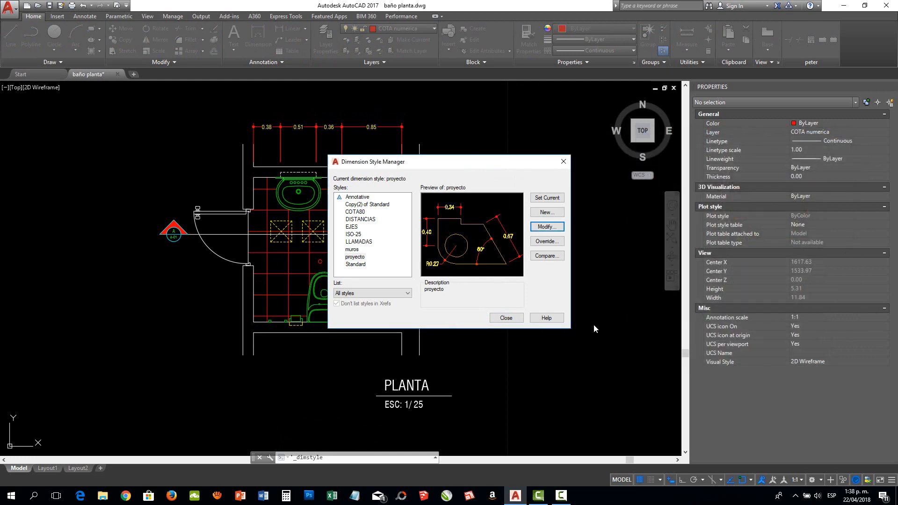
click(506, 318)
scroll(258, 113, up, 2)
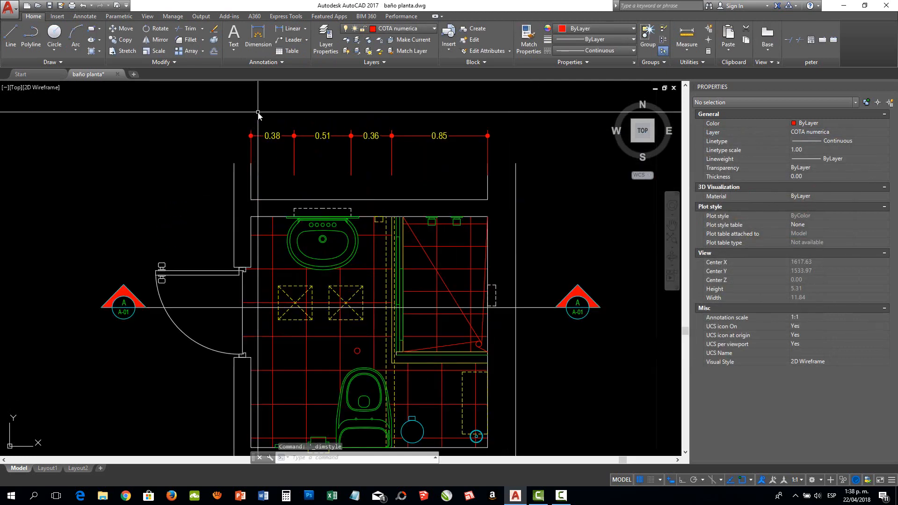
Add an overall horizontal linear dimension between the two end corners of the upper wall's inner outline, placed above the dimension chain.
scroll(258, 114, down, 2)
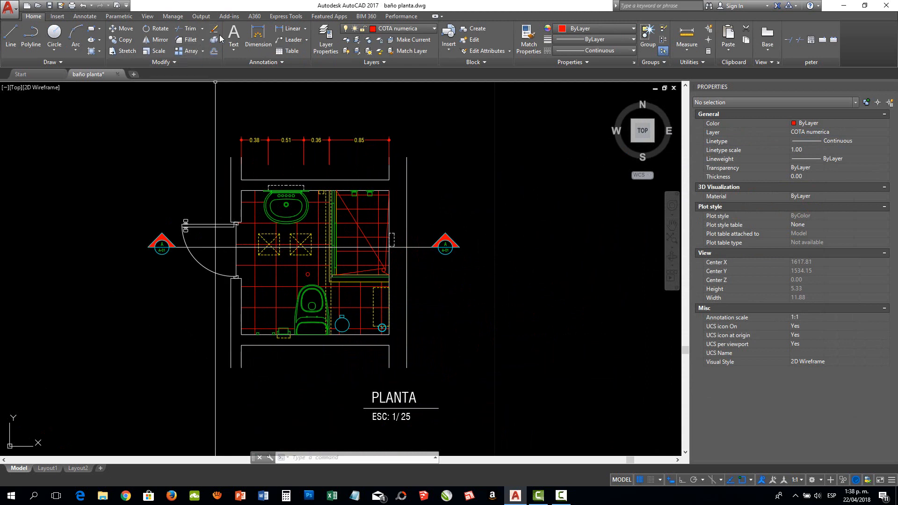
click(85, 16)
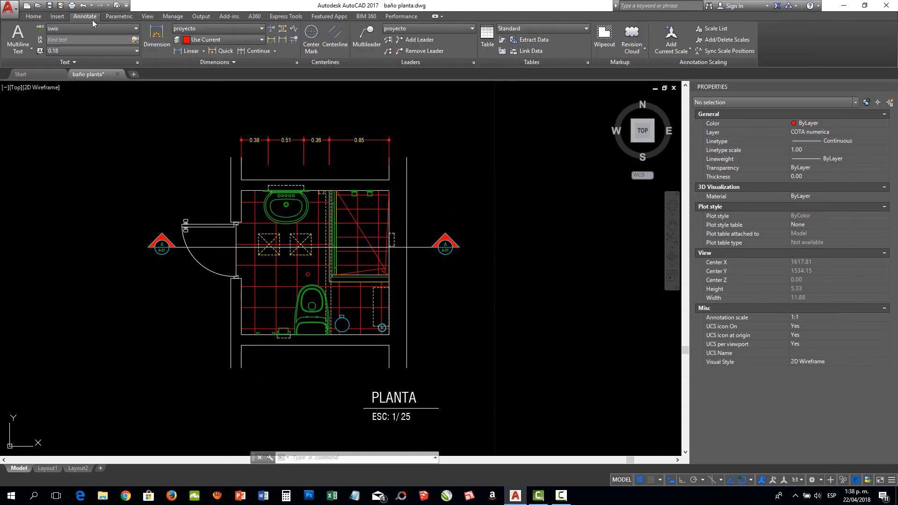
click(180, 51)
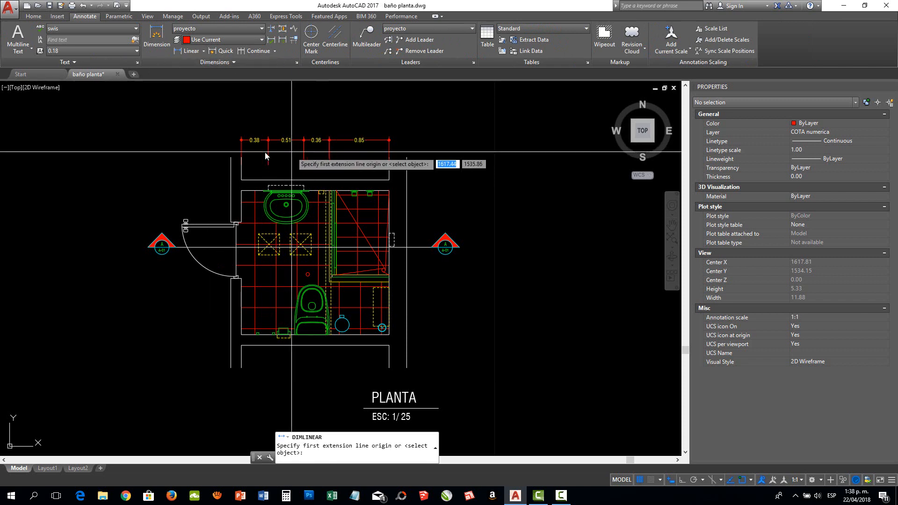
click(242, 179)
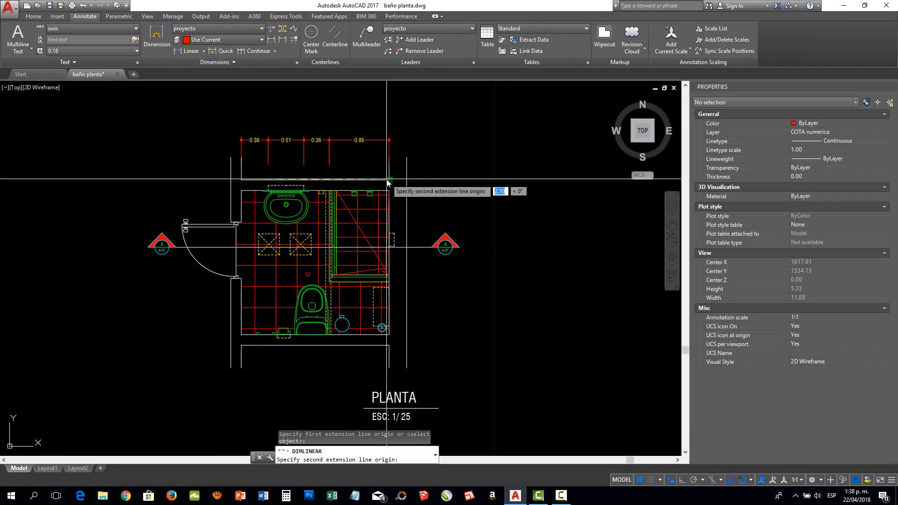
click(390, 179)
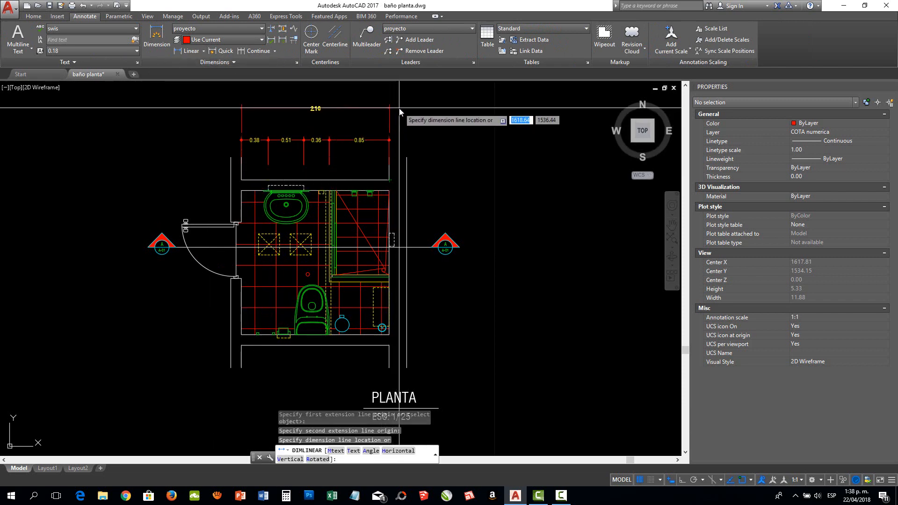
click(400, 107)
scroll(460, 186, down, 2)
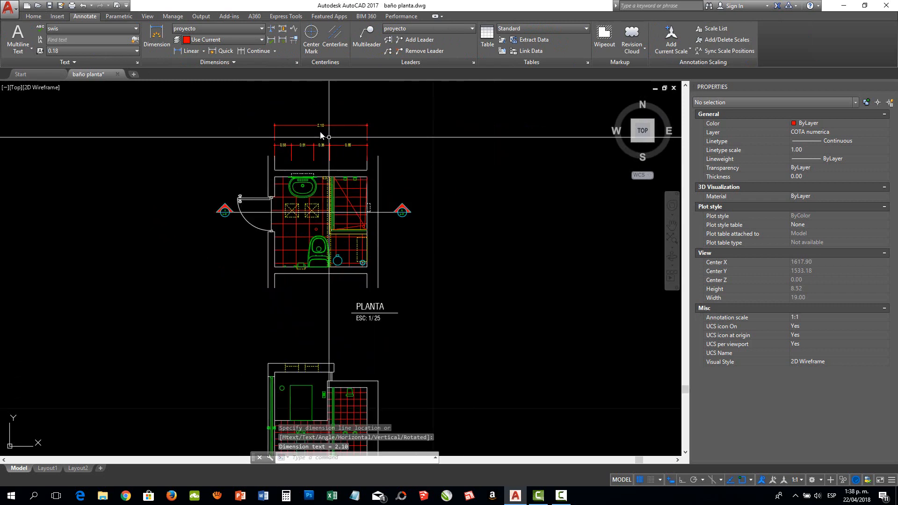
Move the overall horizontal dimension's line down closer to the dimension chain and clear the selection.
scroll(321, 135, up, 4)
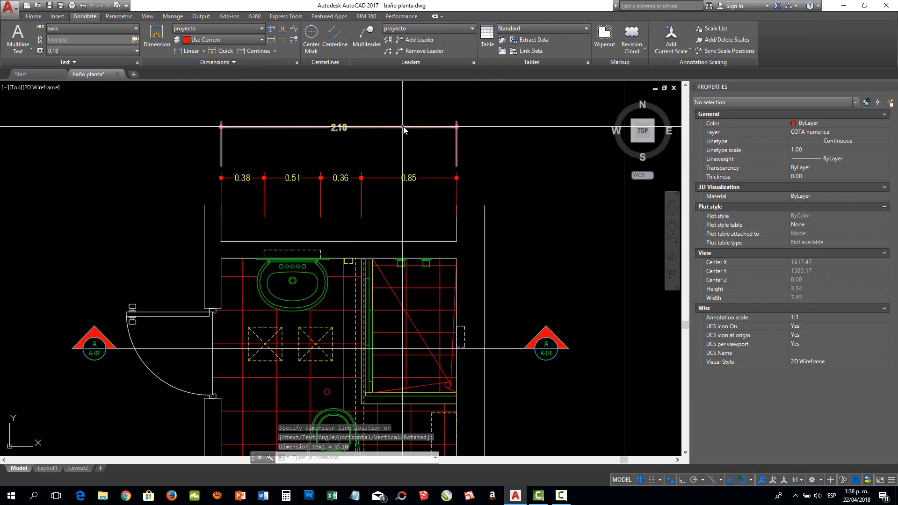
click(377, 127)
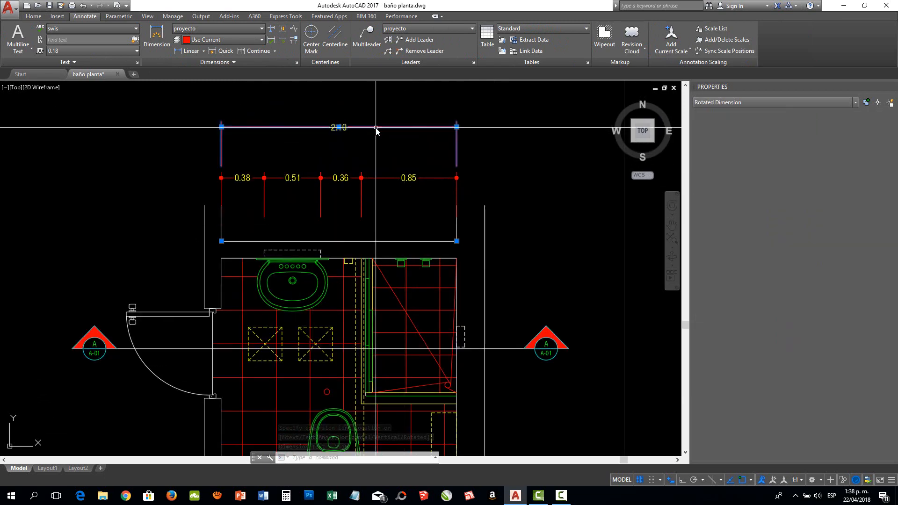
click(339, 127)
click(338, 143)
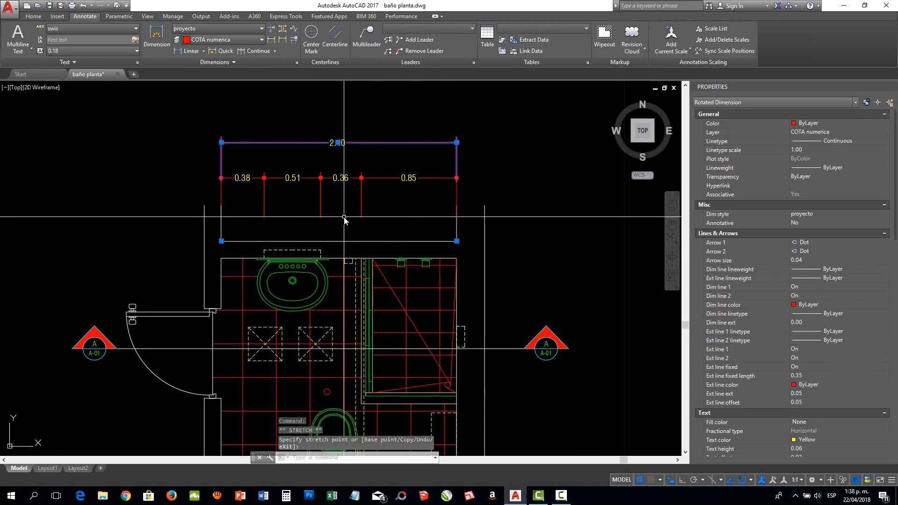
key(Escape)
key(Escape)
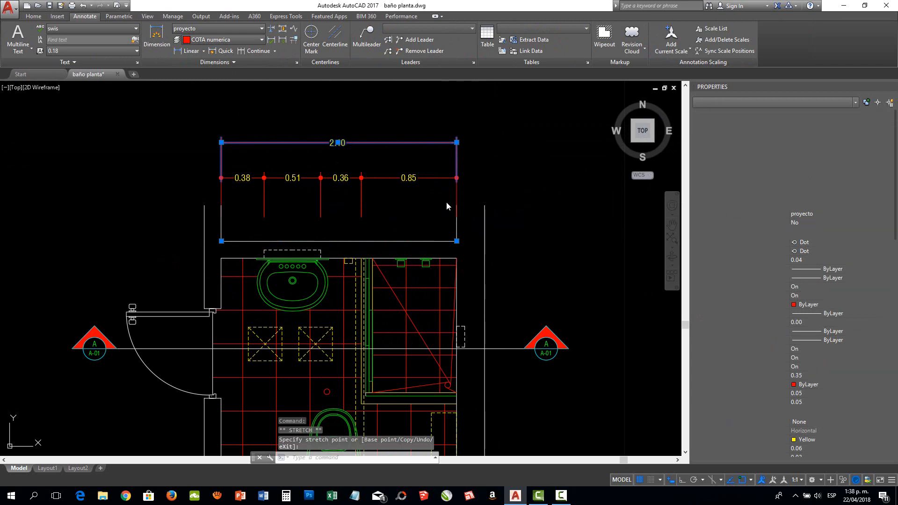
Reduce the fixed extension line length of the proyecto dimension style to 0.25.
scroll(383, 172, down, 2)
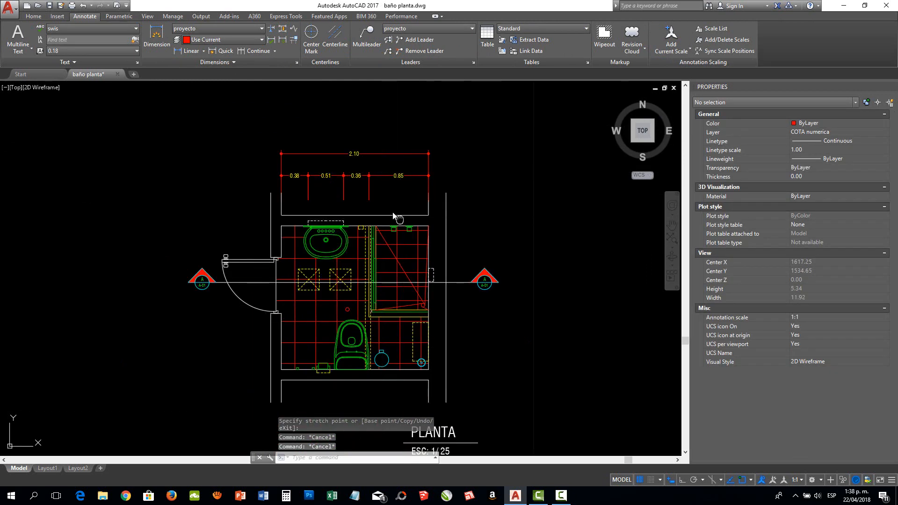
middle_drag(401, 223, 351, 171)
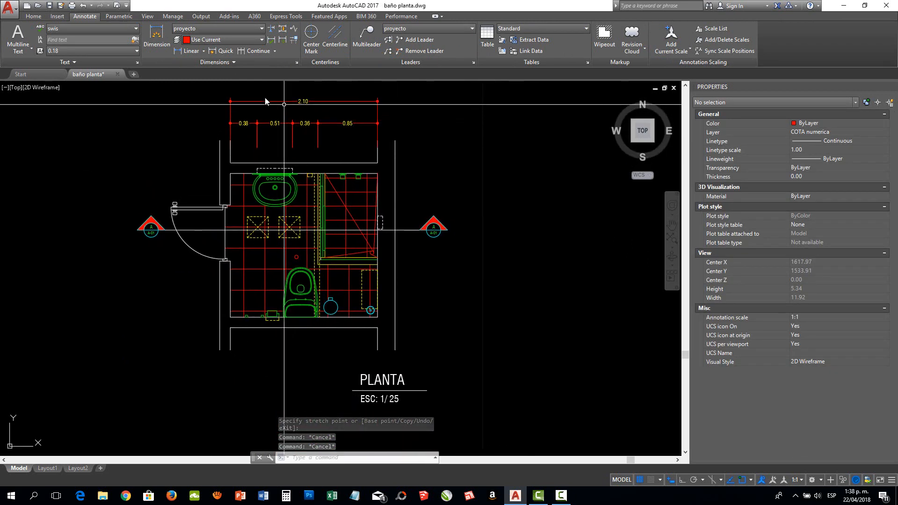
click(33, 16)
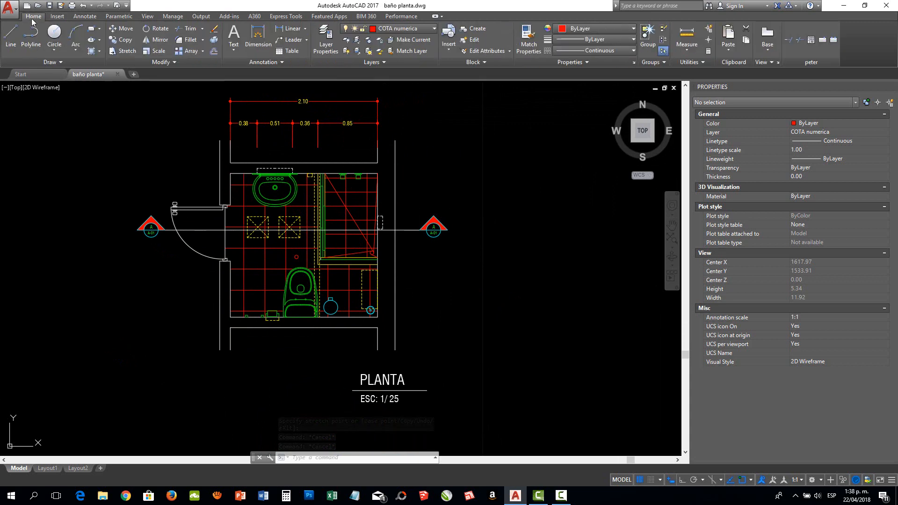
click(260, 64)
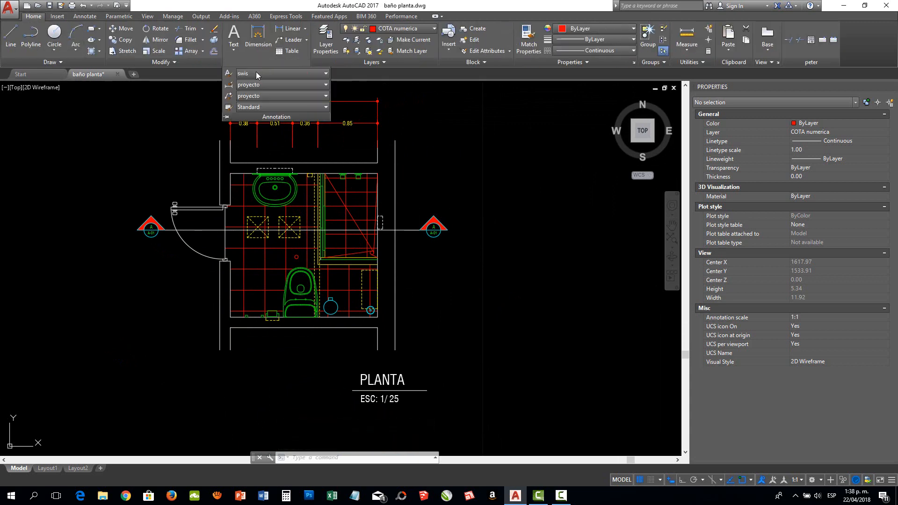
click(228, 84)
click(547, 227)
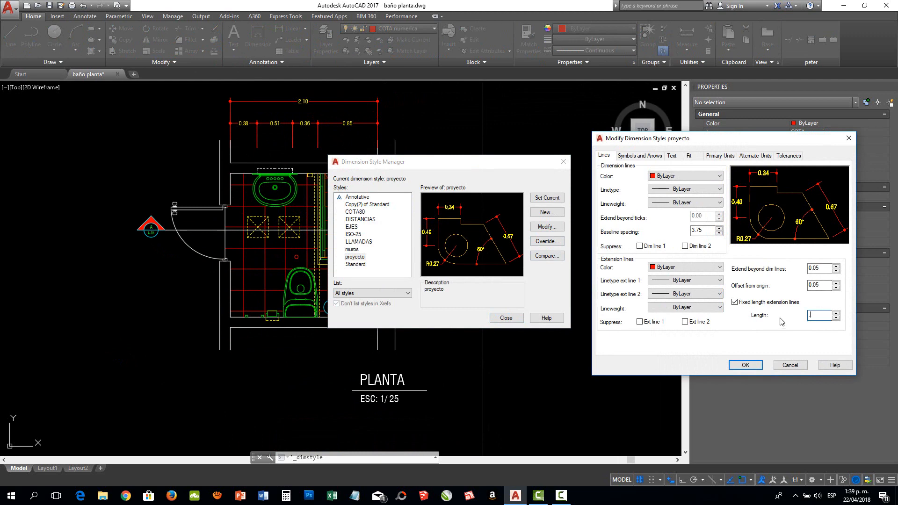
click(745, 365)
click(503, 320)
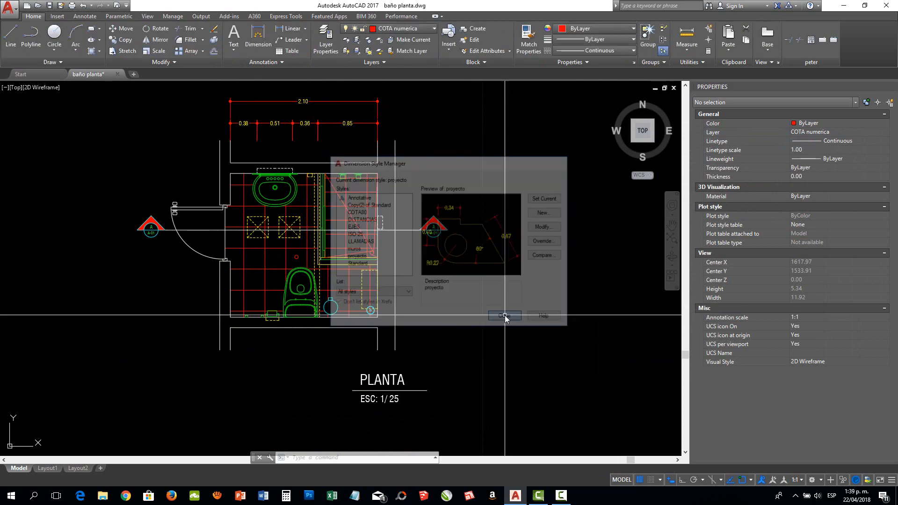
scroll(290, 103, up, 5)
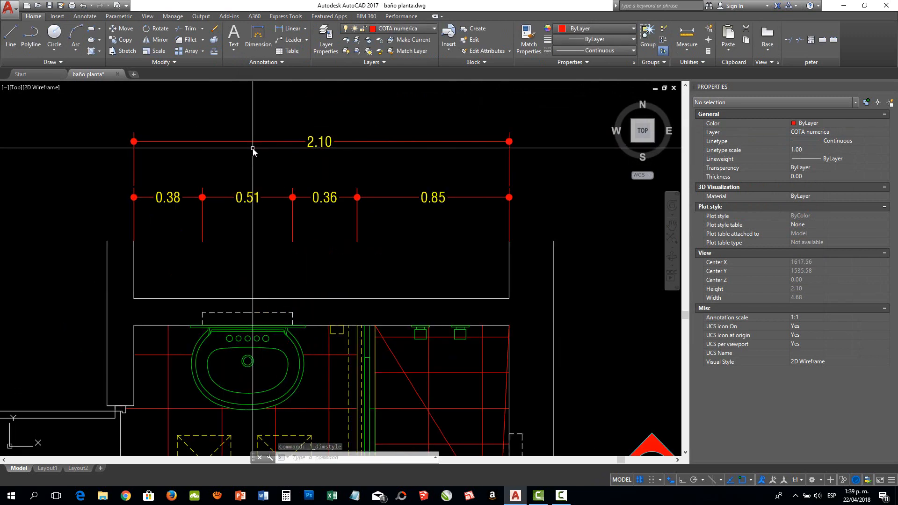
scroll(252, 147, down, 4)
scroll(266, 164, up, 2)
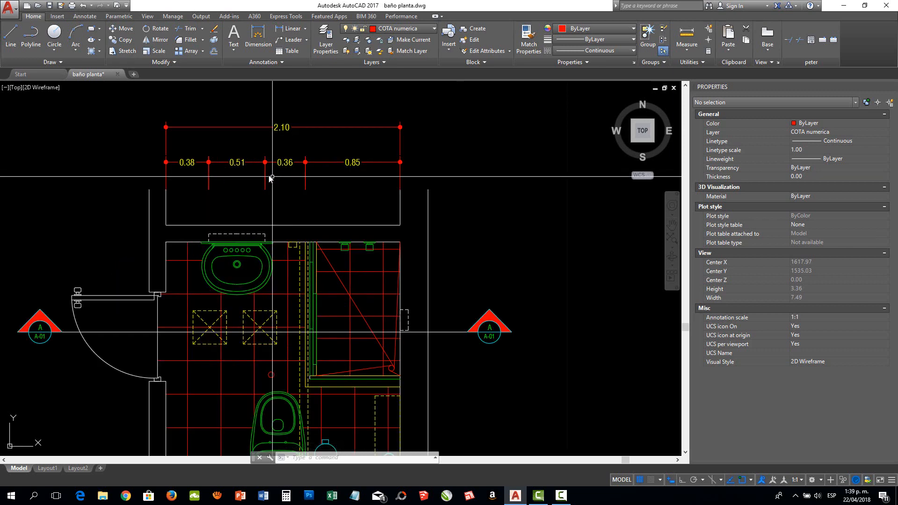
Set the arrow size of the proyecto dimension style to 0.025.
click(245, 61)
click(229, 85)
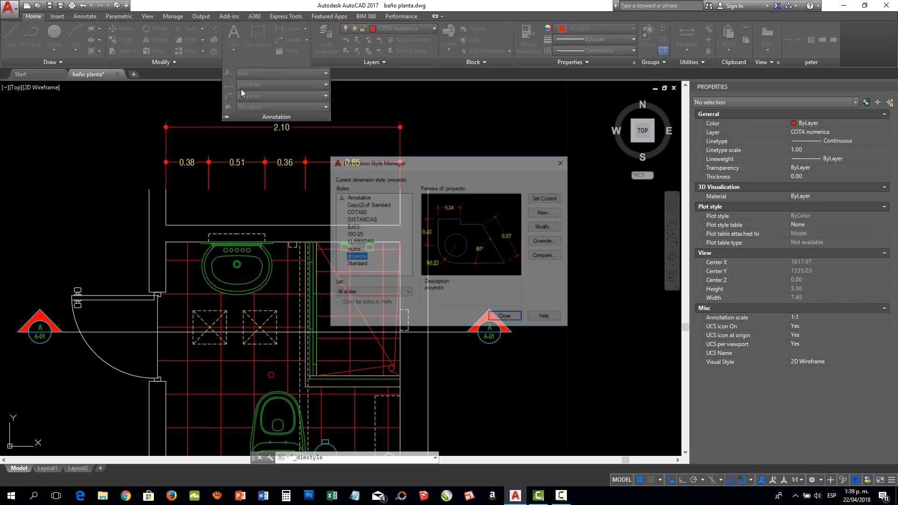
click(547, 227)
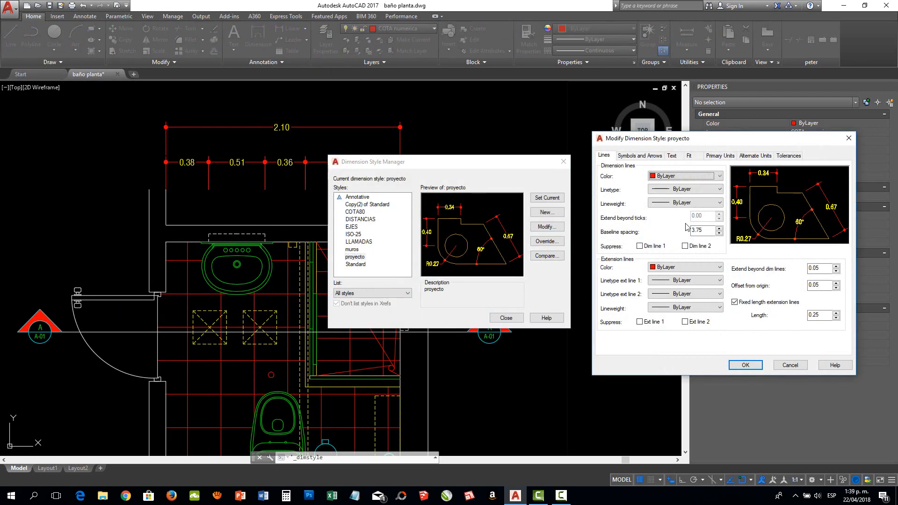
click(640, 155)
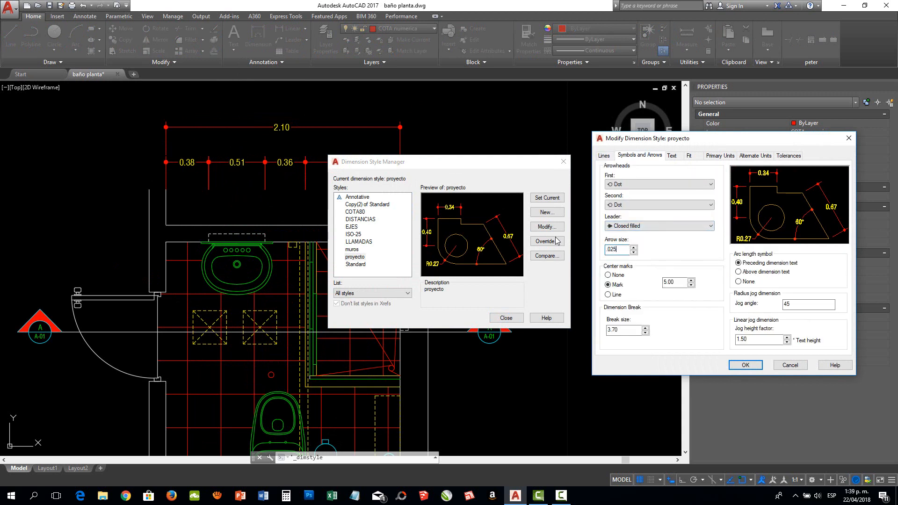
click(744, 366)
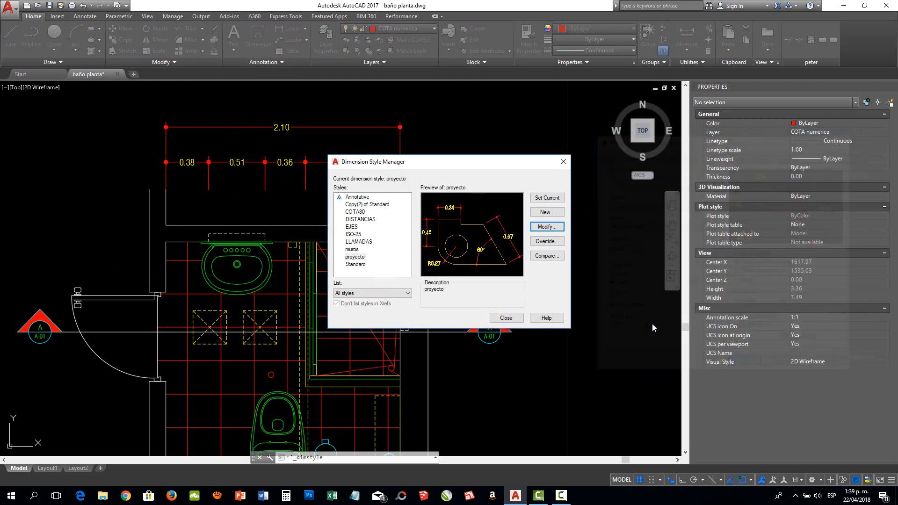
click(506, 318)
scroll(293, 202, down, 2)
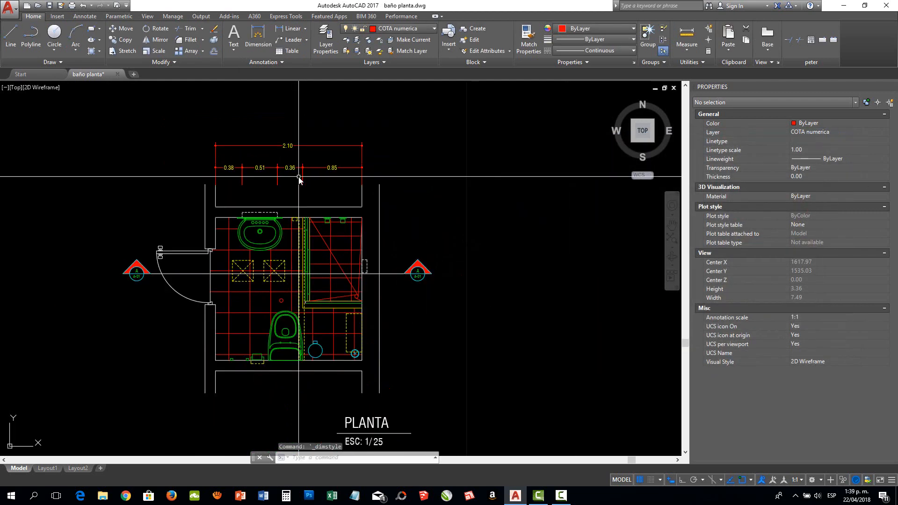
Add a vertical linear dimension from the room's upper-right inner corner to the shower's lower-right inner corner, placed outside the right wall.
middle_drag(323, 178, 358, 162)
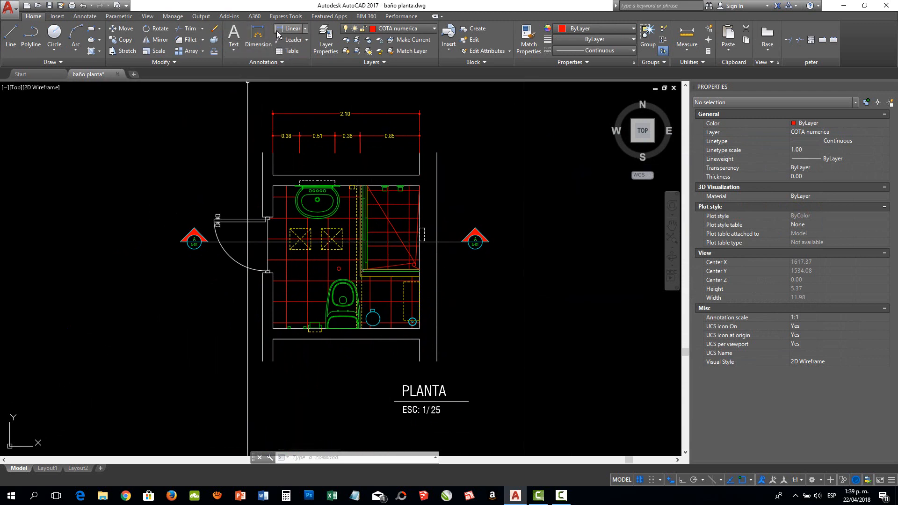
click(278, 32)
click(85, 17)
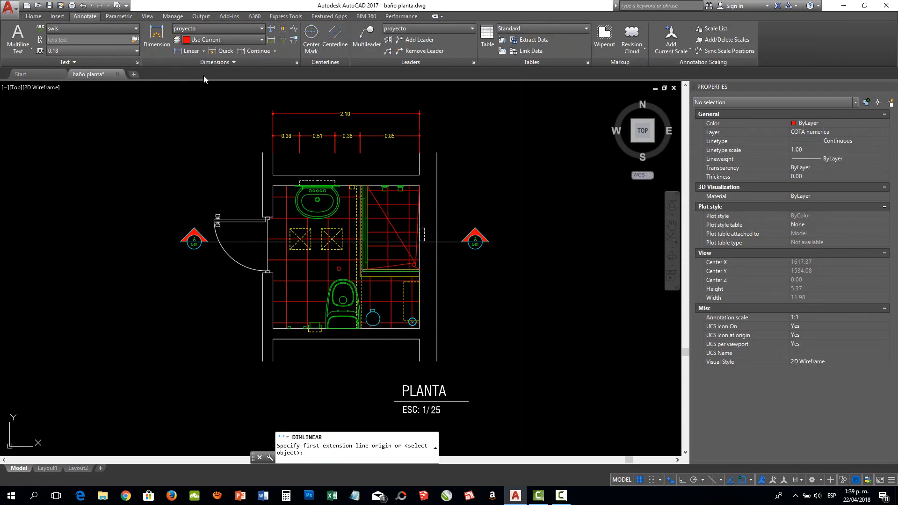
scroll(433, 185, up, 4)
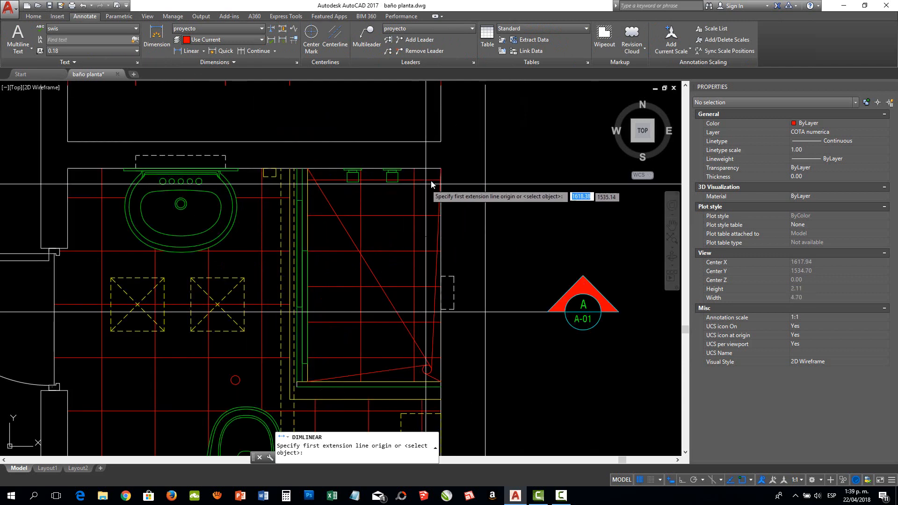
click(441, 168)
click(441, 381)
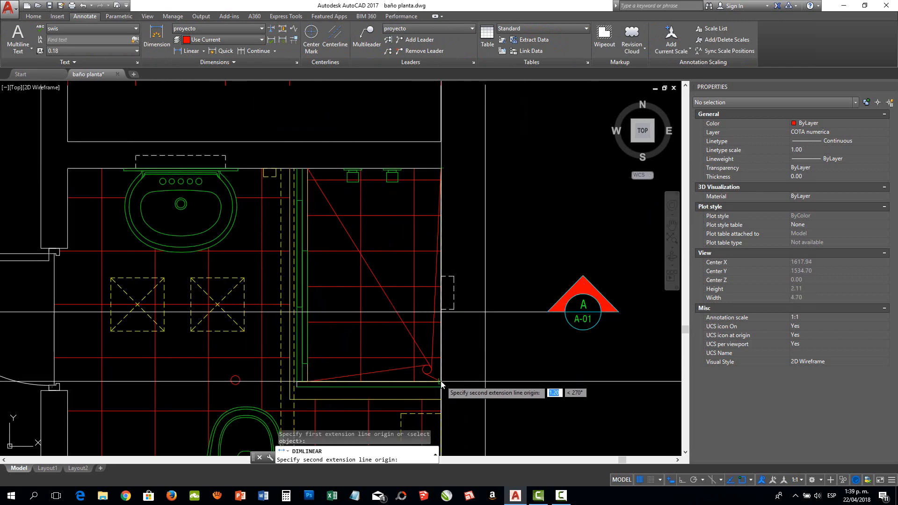
click(538, 375)
Continue the vertical dimension chain outside the right wall to the shower curb's lower edge and the room's lower-right inner corner.
scroll(421, 122, down, 4)
scroll(440, 161, up, 2)
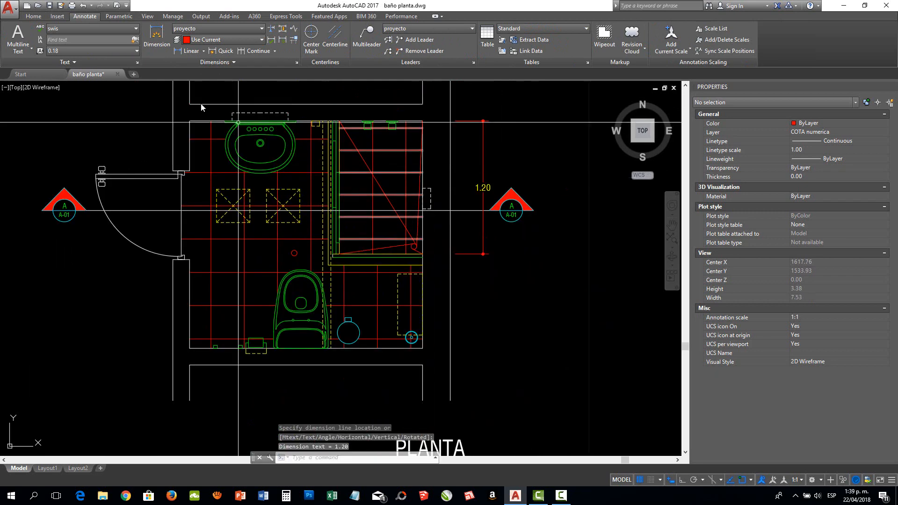
click(255, 51)
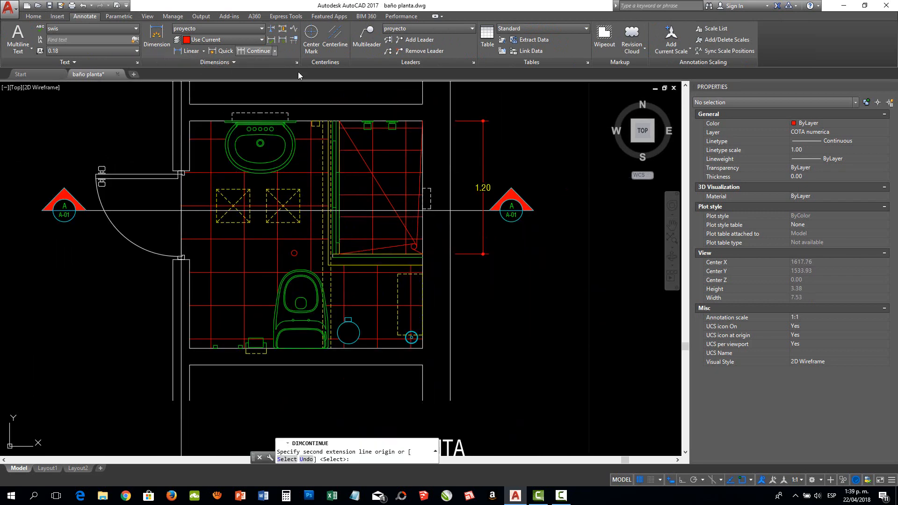
click(423, 266)
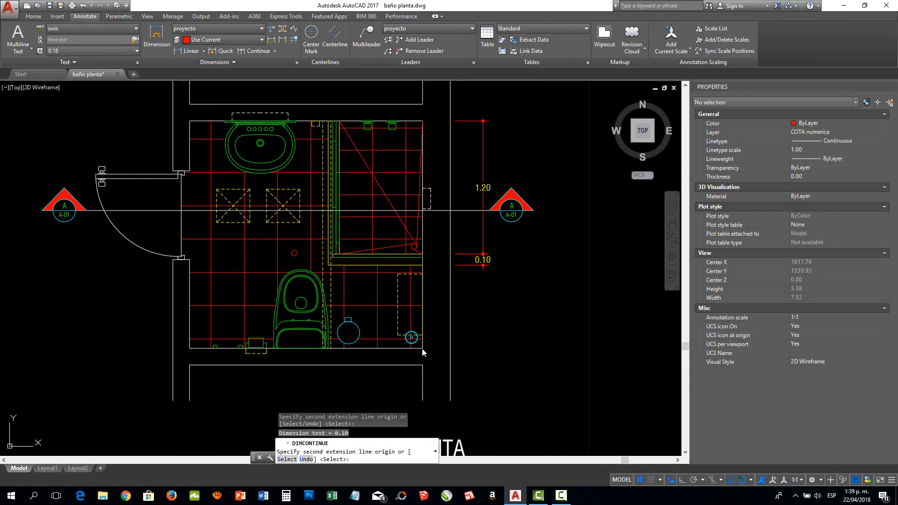
click(516, 347)
key(Return)
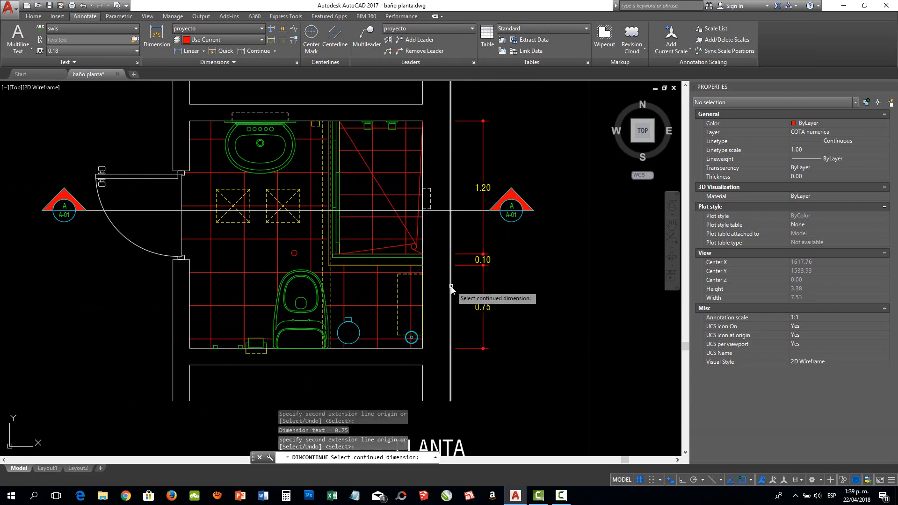
scroll(452, 289, down, 2)
key(Return)
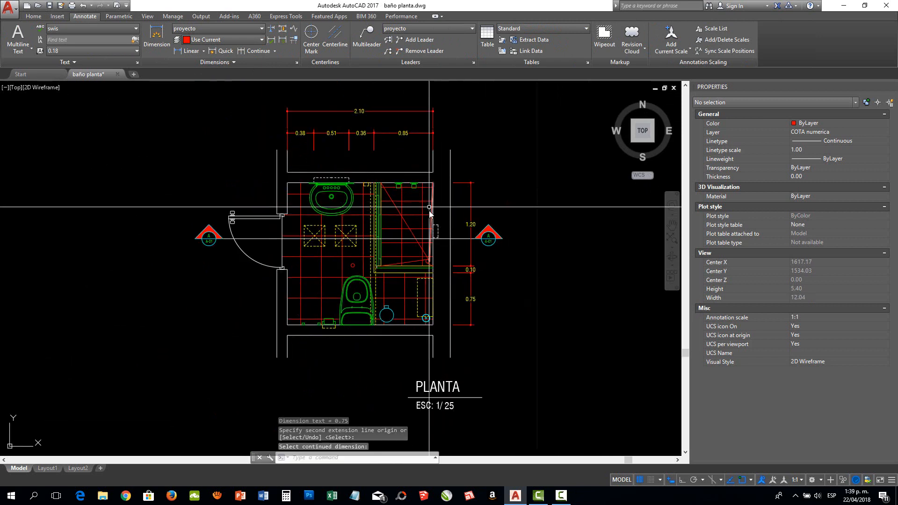
Add an overall vertical linear dimension between the room's right inner corners, placed outside the existing dimension chain.
click(189, 51)
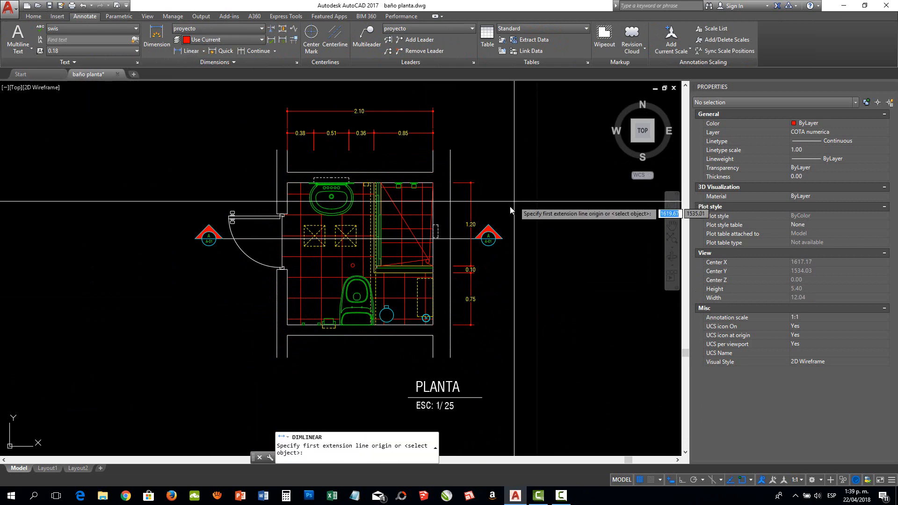
click(433, 183)
click(434, 324)
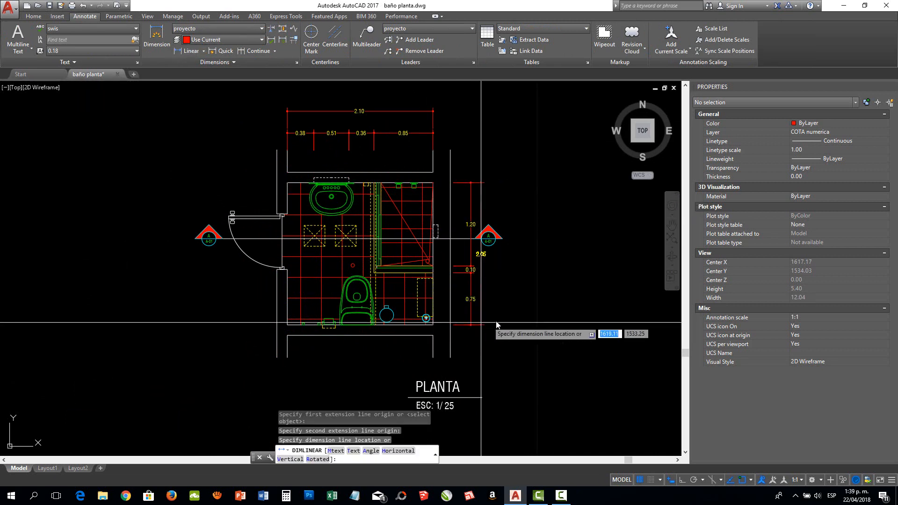
click(496, 323)
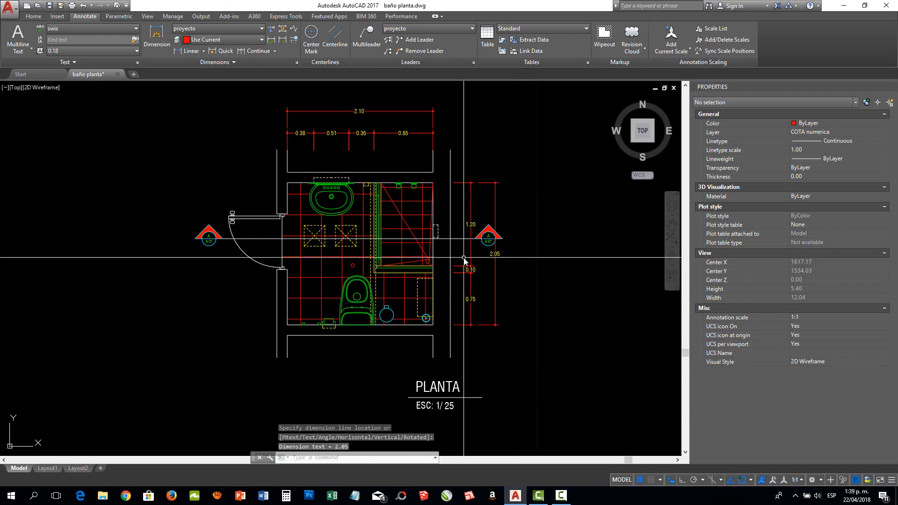
Examine the dimension chains around the bathroom plan and the undimensioned fixtures inside the room.
scroll(456, 253, down, 2)
scroll(441, 245, up, 2)
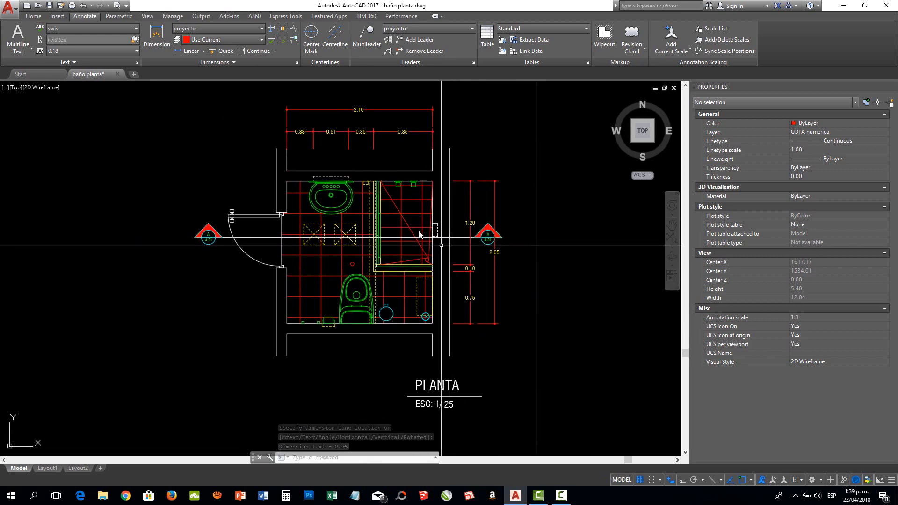
scroll(397, 247, down, 2)
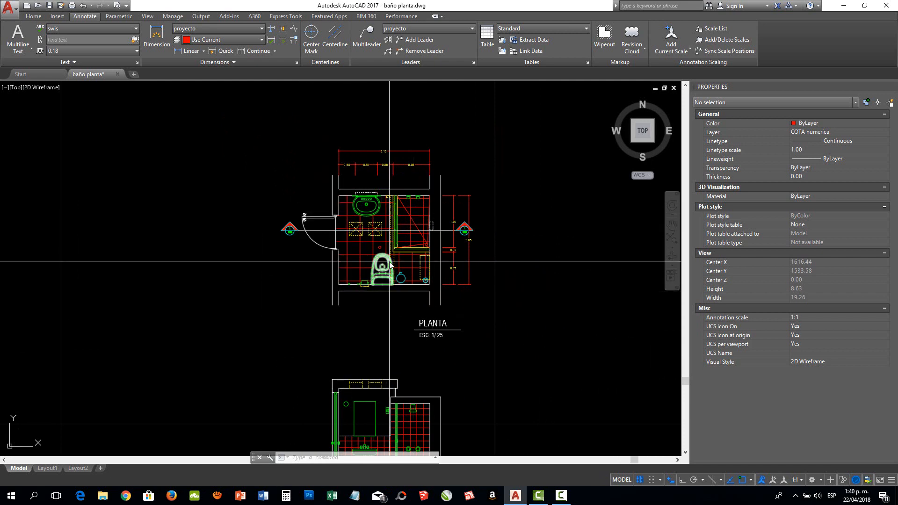
scroll(398, 294, up, 2)
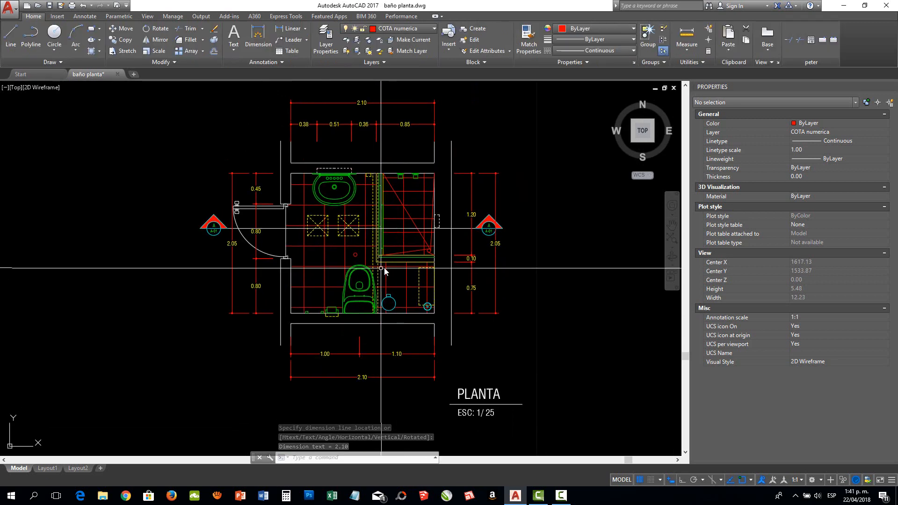
scroll(377, 270, up, 4)
scroll(389, 266, down, 4)
scroll(395, 265, up, 2)
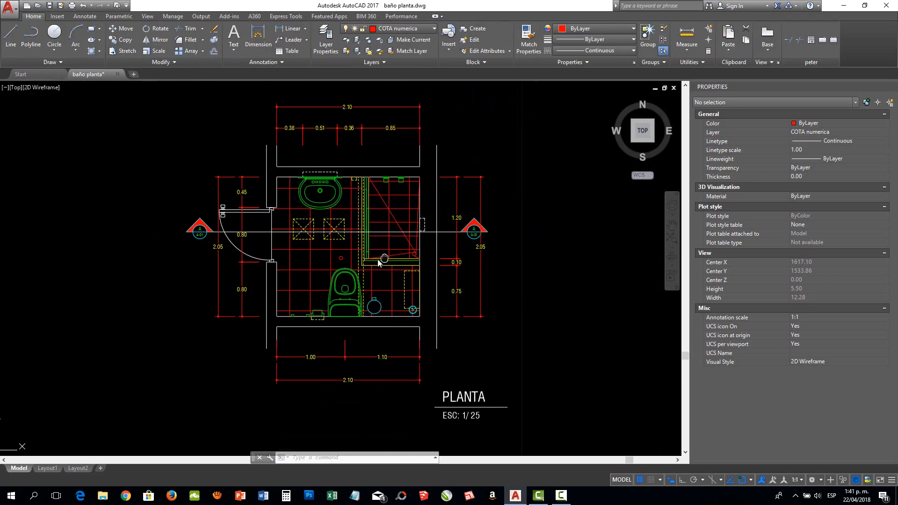
scroll(377, 252, down, 2)
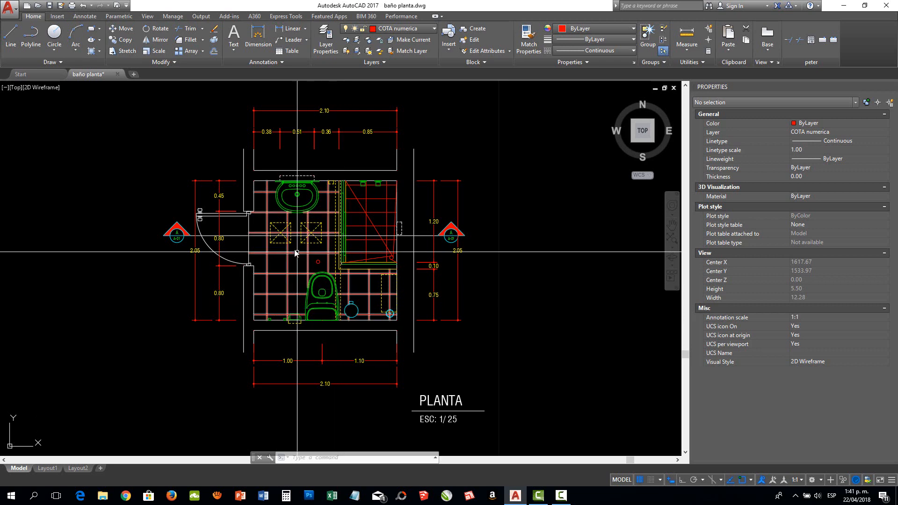
scroll(271, 216, up, 2)
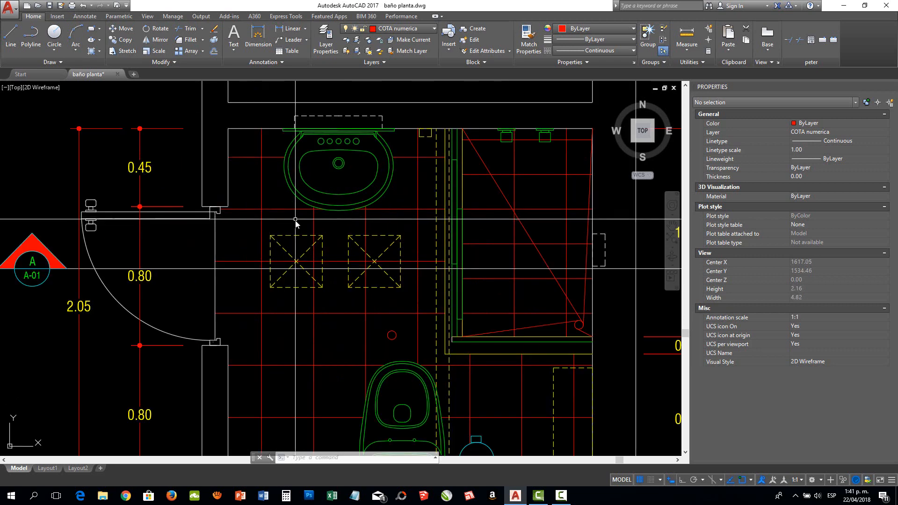
scroll(247, 241, down, 2)
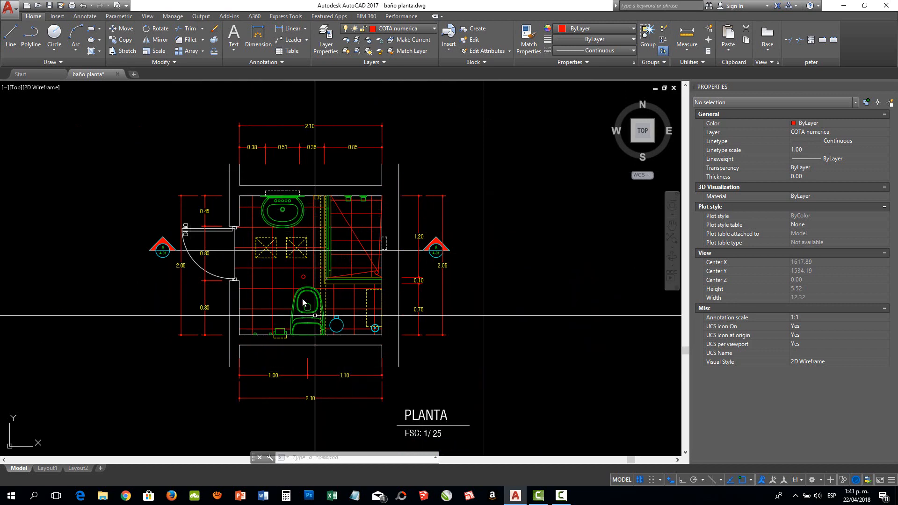
Add a vertical linear dimension along the left side of the left dashed square inside the room.
scroll(251, 244, up, 4)
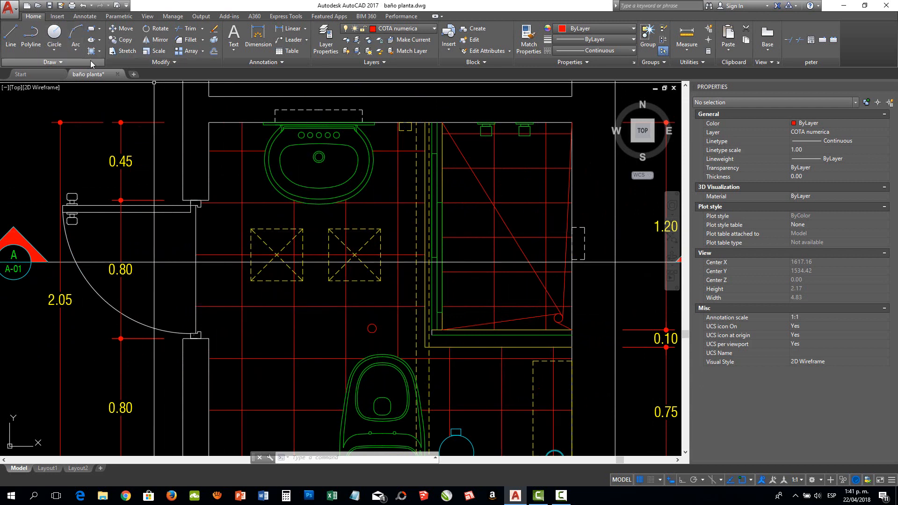
click(280, 29)
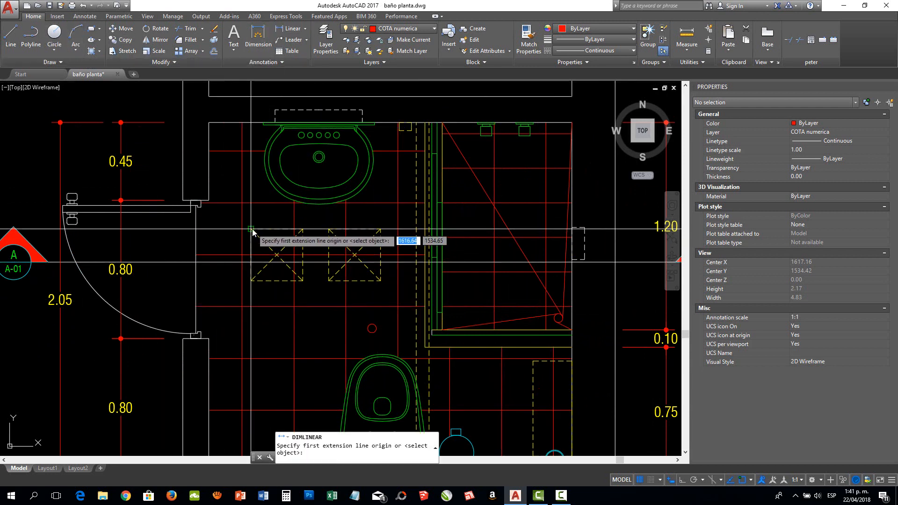
click(250, 229)
click(251, 281)
click(225, 280)
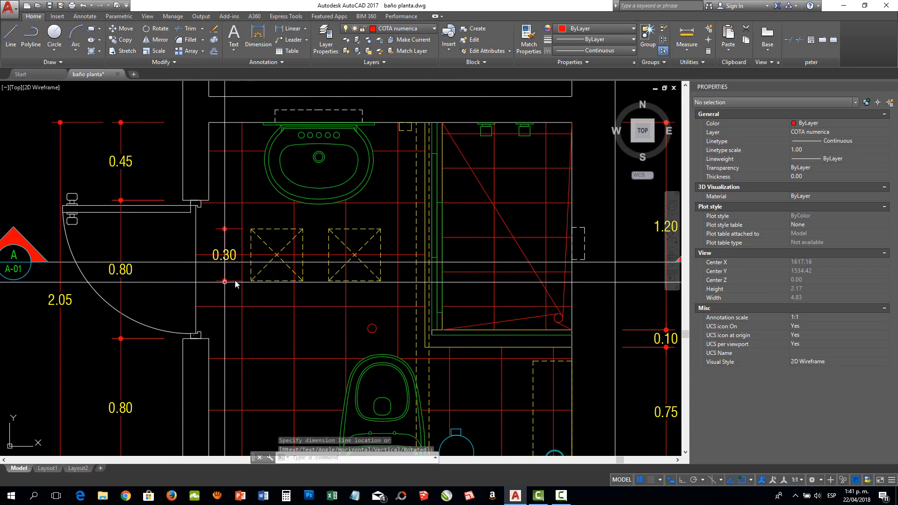
Add a horizontal linear dimension for the left dashed square's width, placed just below the square.
click(281, 30)
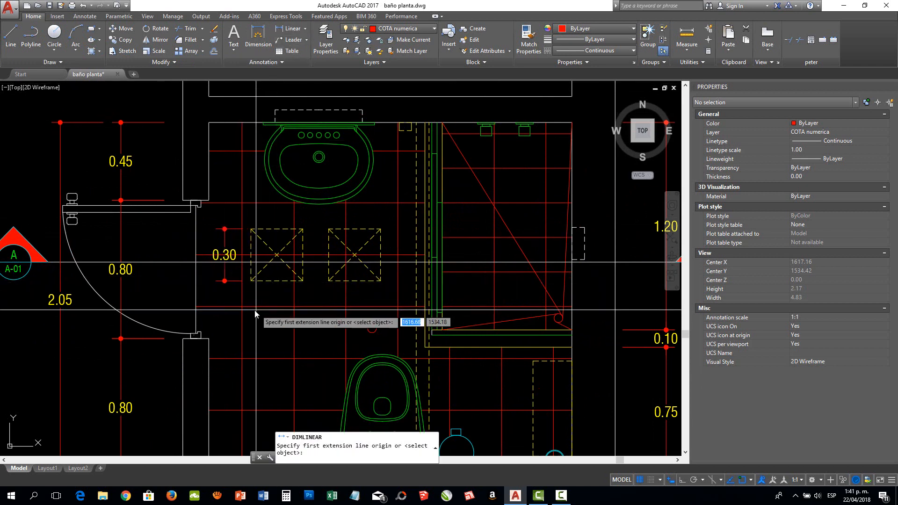
click(251, 281)
click(302, 281)
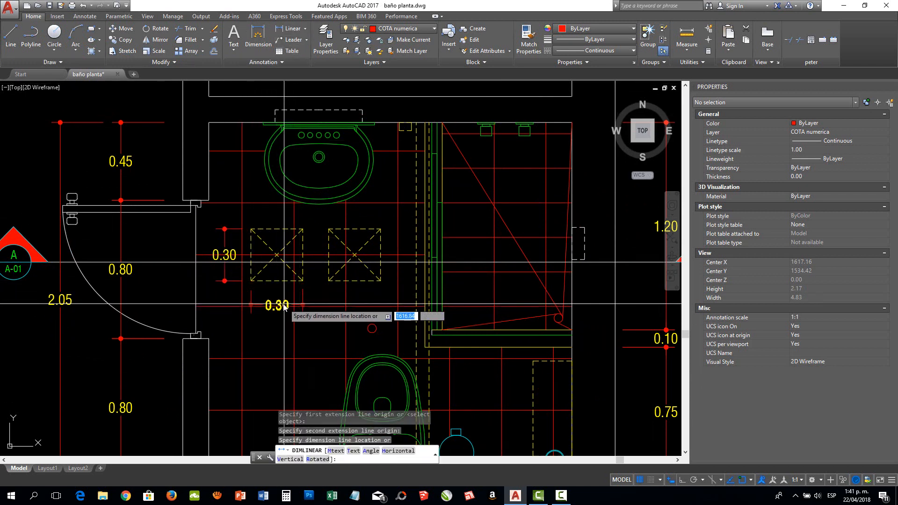
click(288, 304)
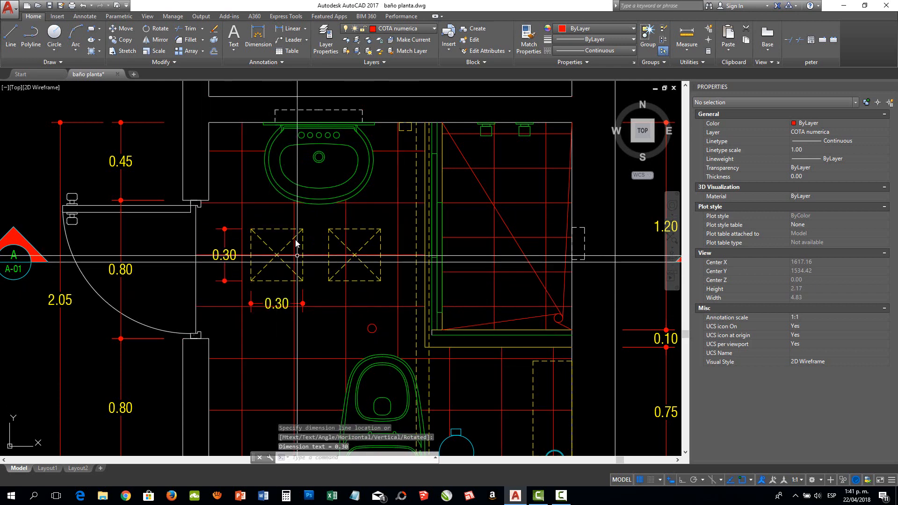
Continue the horizontal dimension below the left dashed square to the right dashed square's lower-left corner.
click(96, 16)
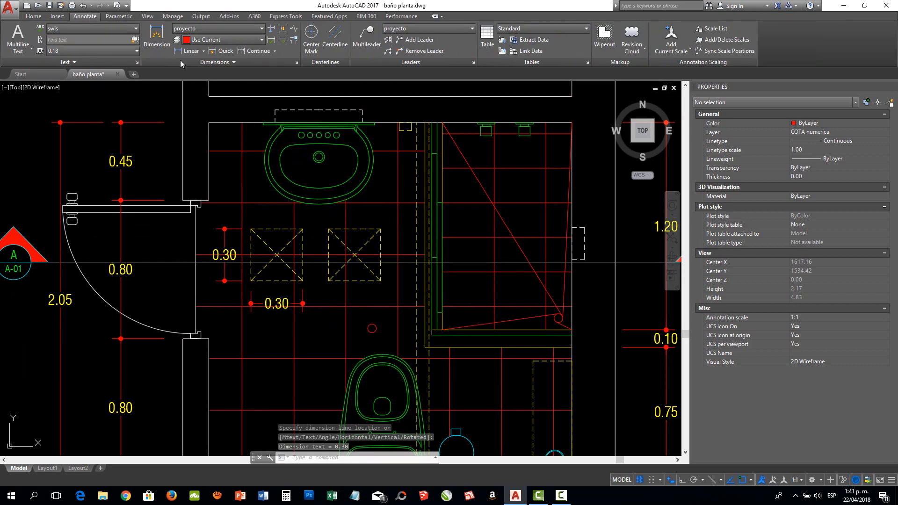
click(241, 50)
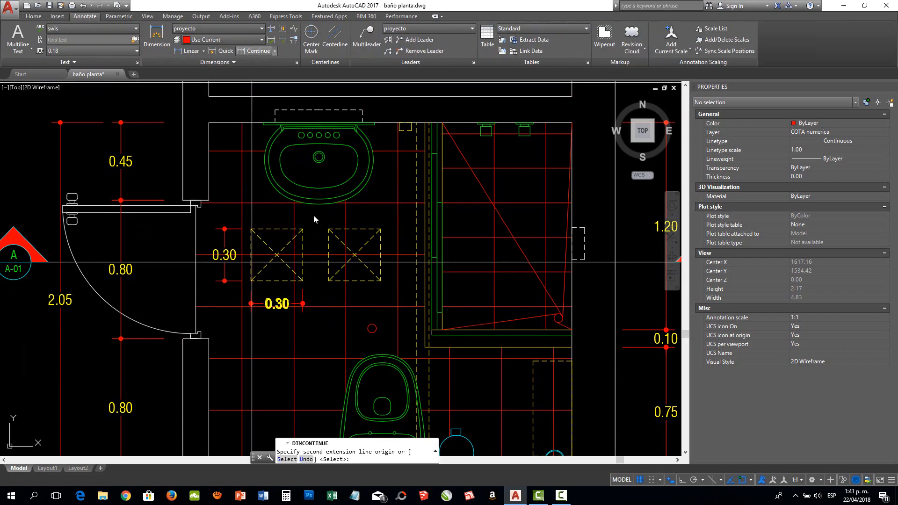
click(329, 281)
key(Return)
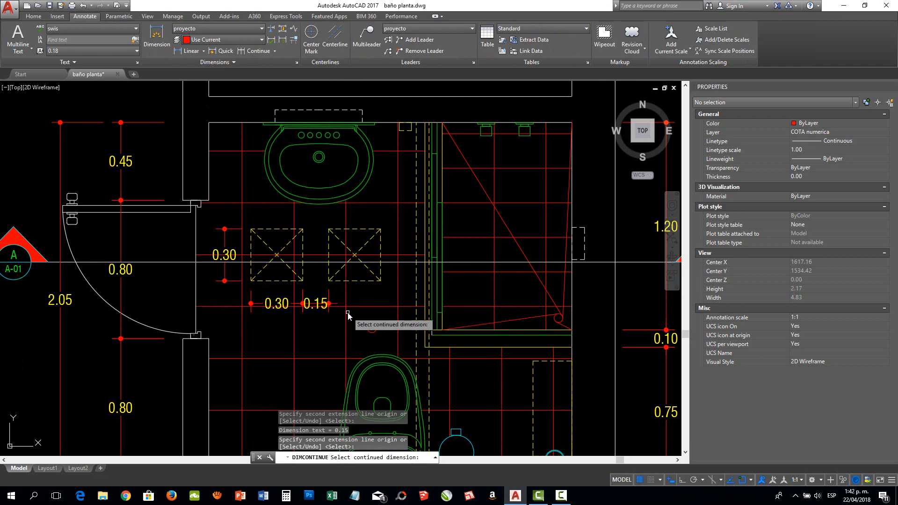
key(Return)
scroll(293, 248, down, 4)
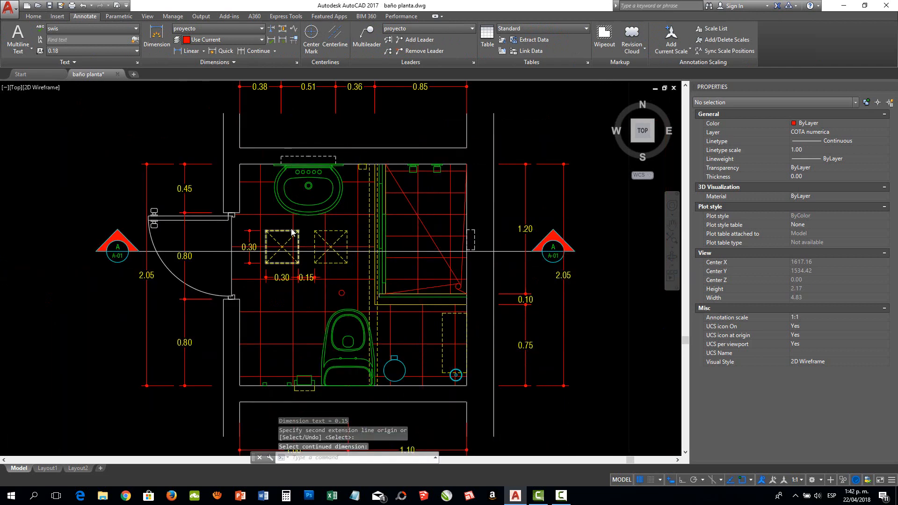
scroll(321, 287, up, 2)
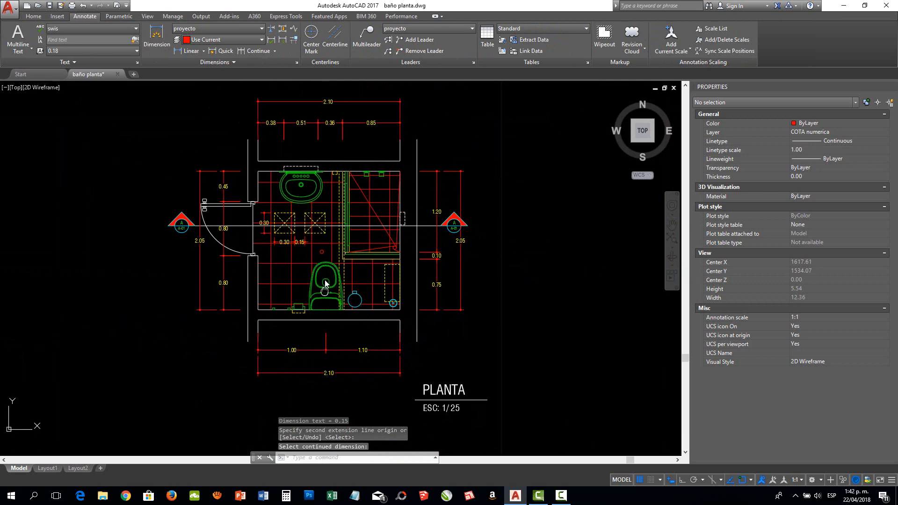
scroll(322, 288, up, 1)
scroll(319, 280, down, 3)
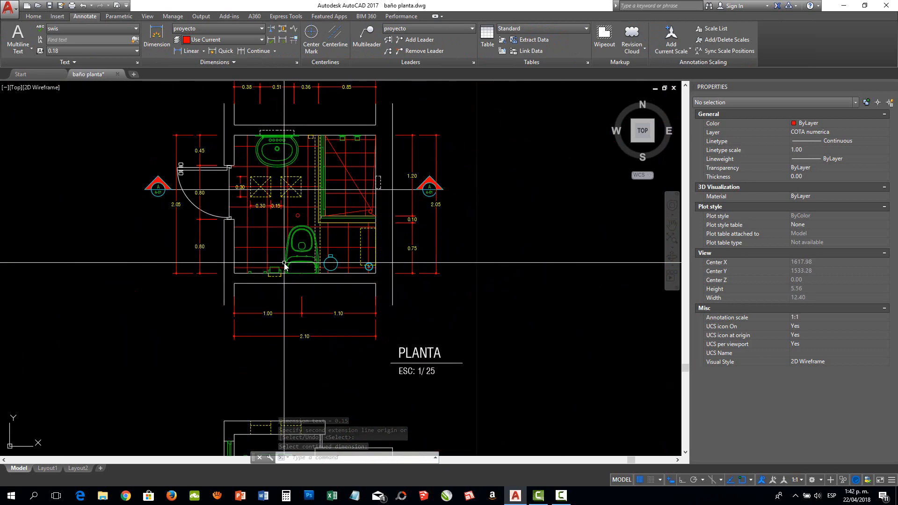
middle_drag(330, 269, 337, 311)
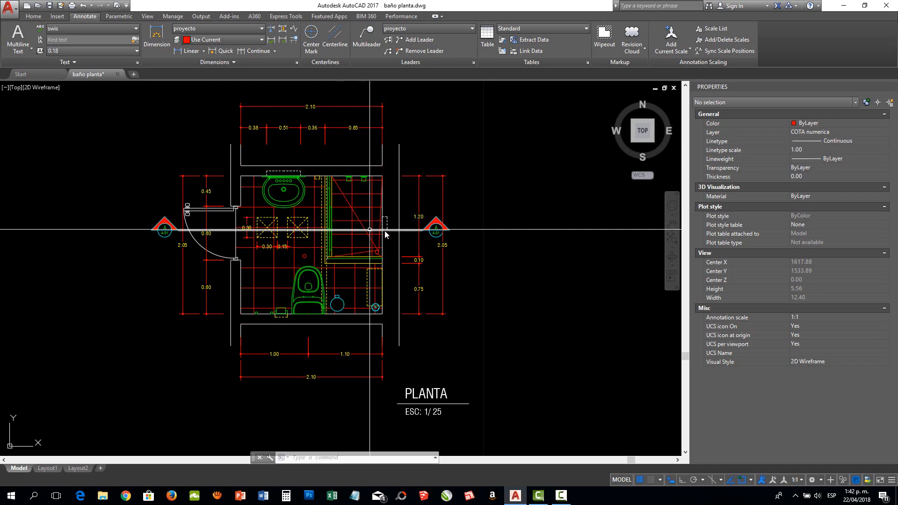
click(561, 496)
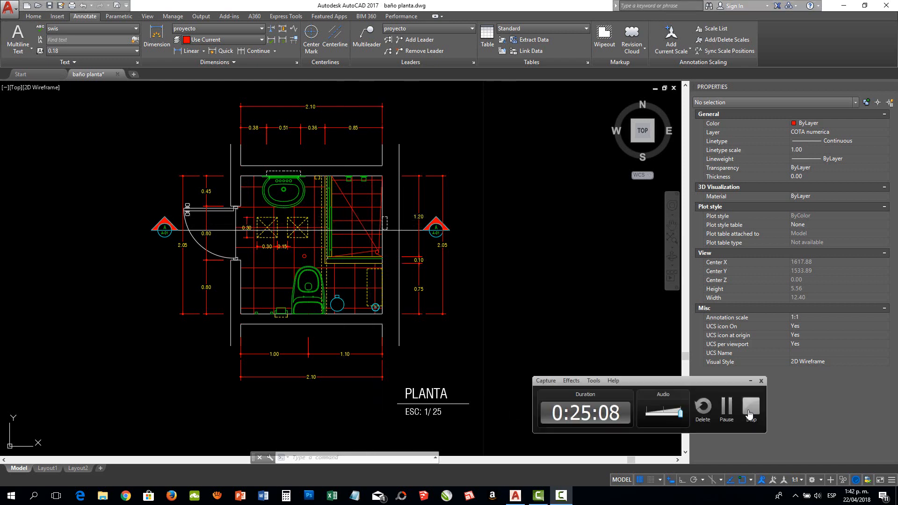